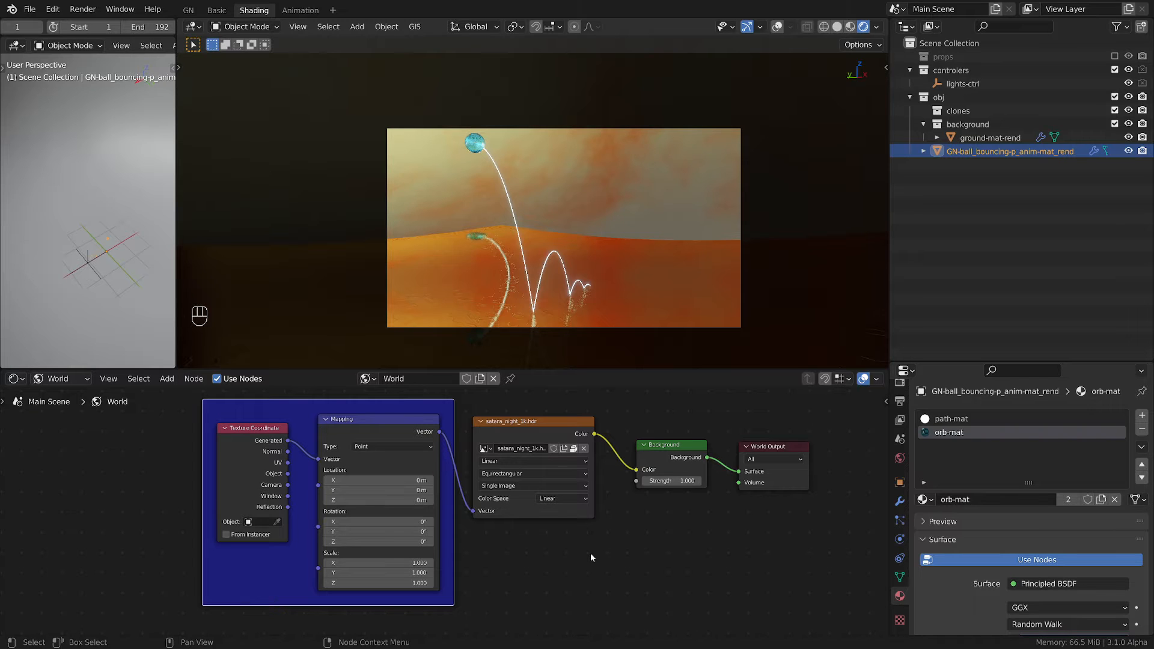
# - Widen the satara_night_1k.hdr environment texture node in the World node tree and move it slightly closer to the Mapping node
pyautogui.scroll(-2, 622, 557)
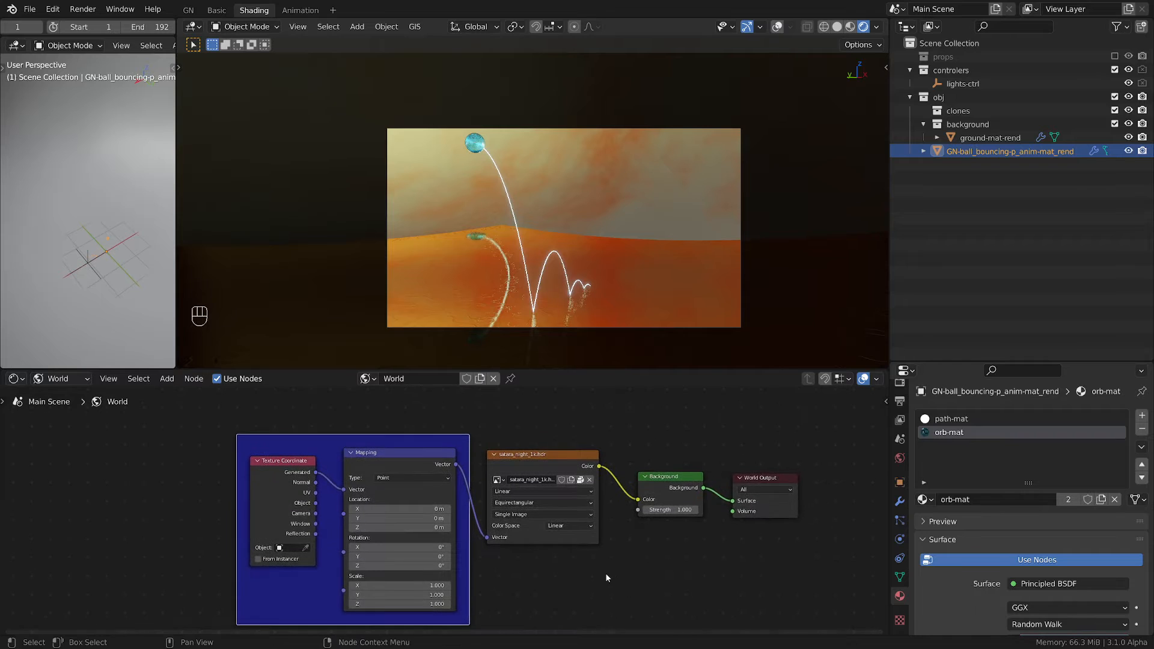
pyautogui.scroll(1, 606, 571)
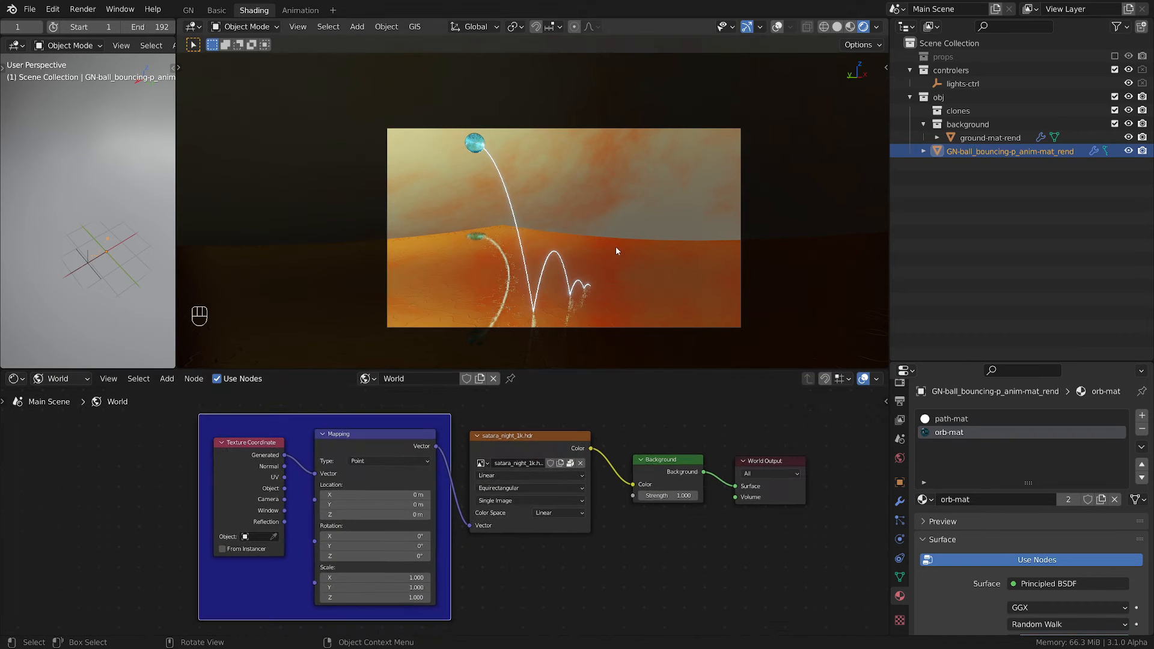
pyautogui.scroll(1, 582, 257)
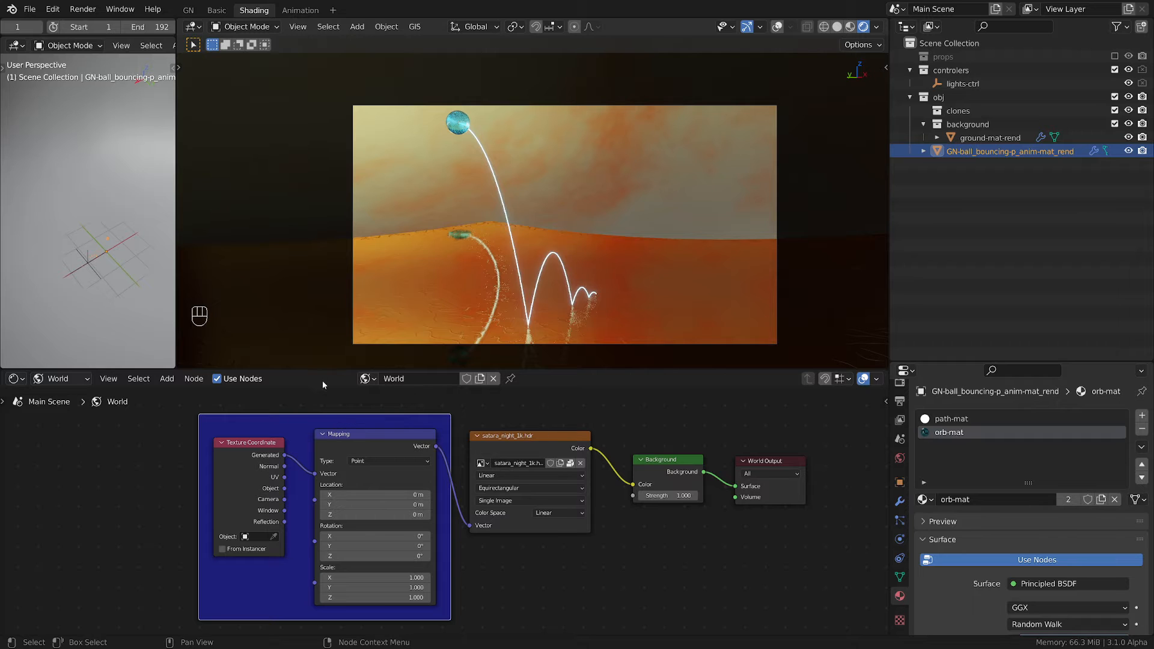
pyautogui.moveTo(316, 417); pyautogui.dragTo(293, 416)
pyautogui.scroll(-2, 356, 428)
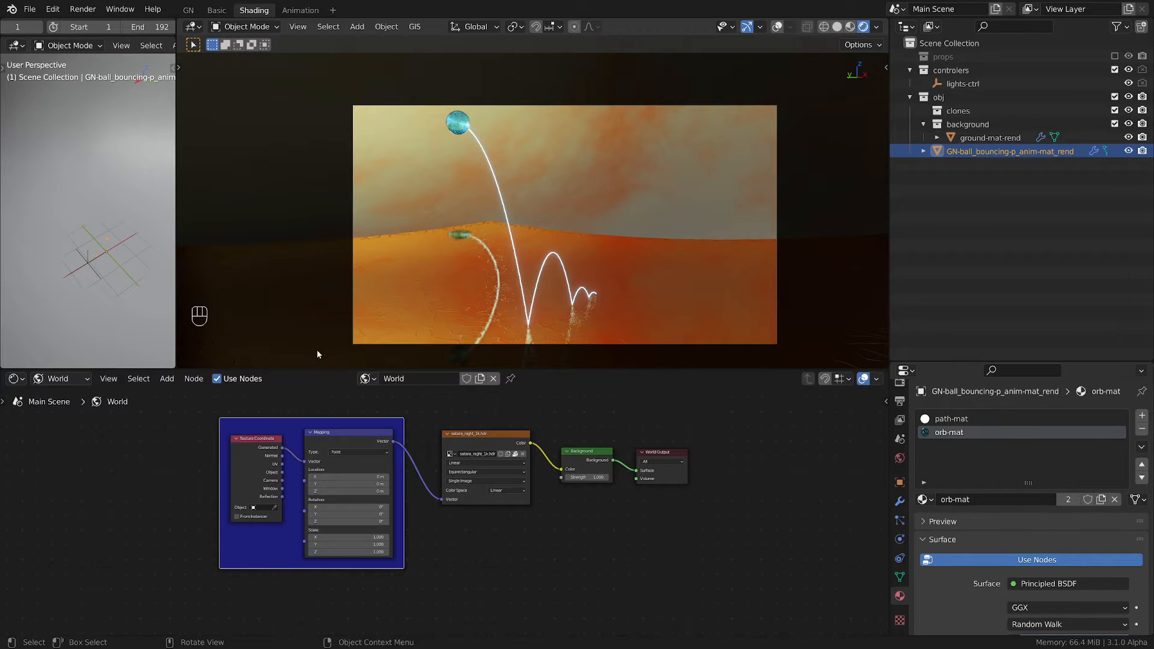
pyautogui.scroll(3, 357, 466)
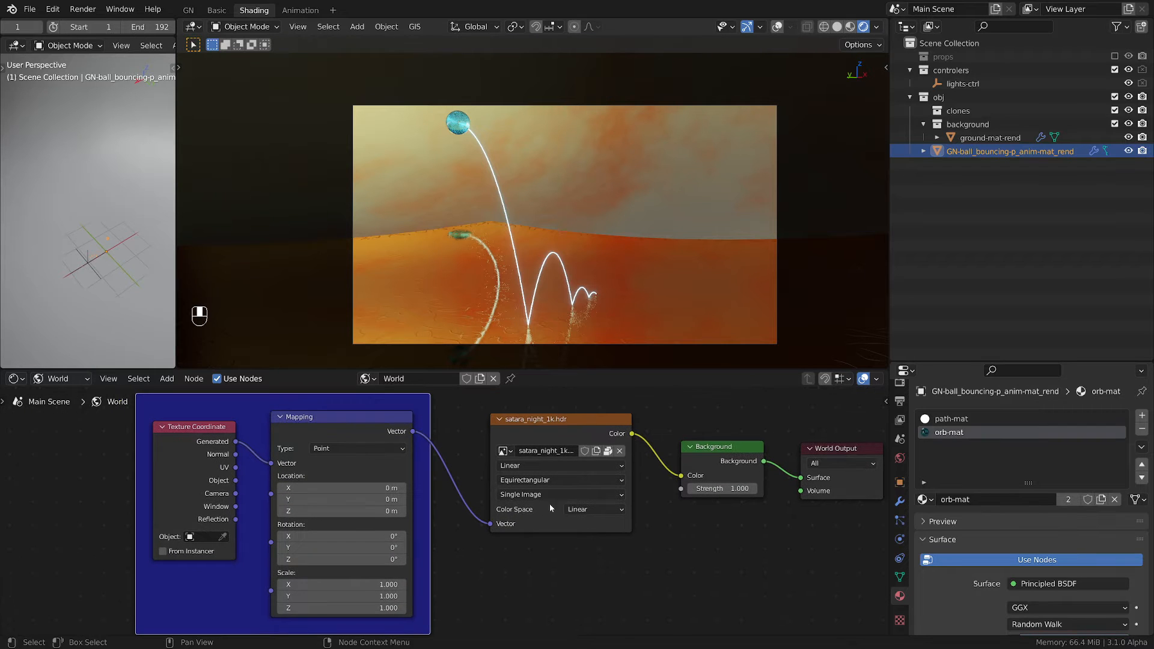
pyautogui.click(629, 419)
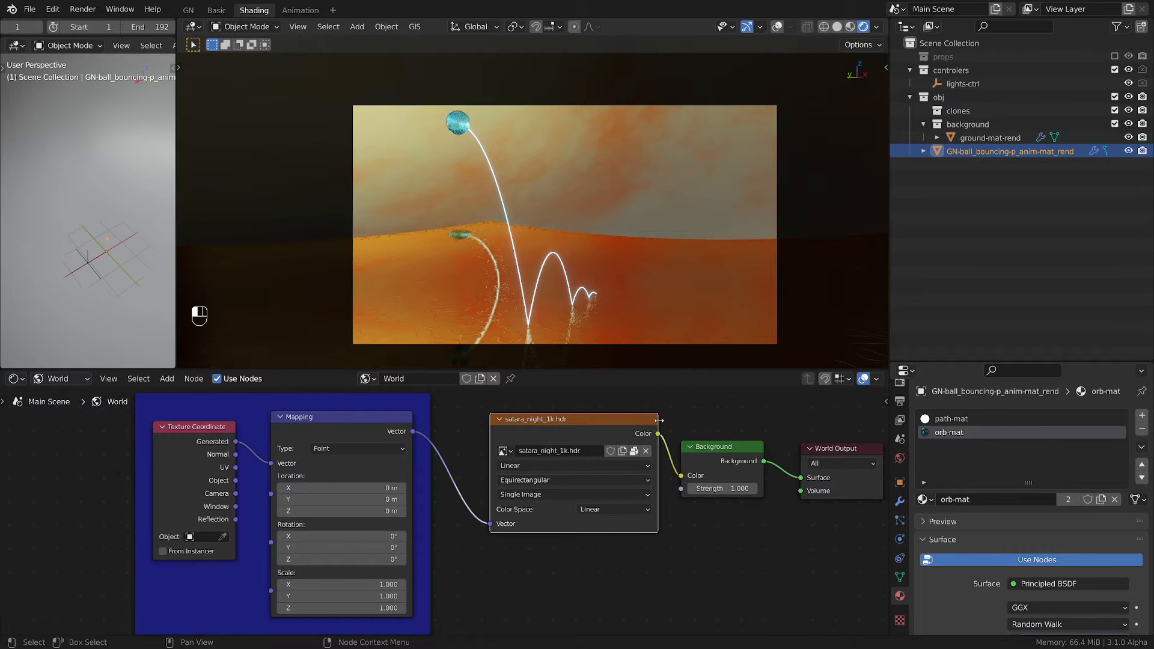
pyautogui.moveTo(607, 419)
pyautogui.mouseDown()
pyautogui.moveTo(574, 423)
pyautogui.moveTo(589, 421)
pyautogui.mouseUp()
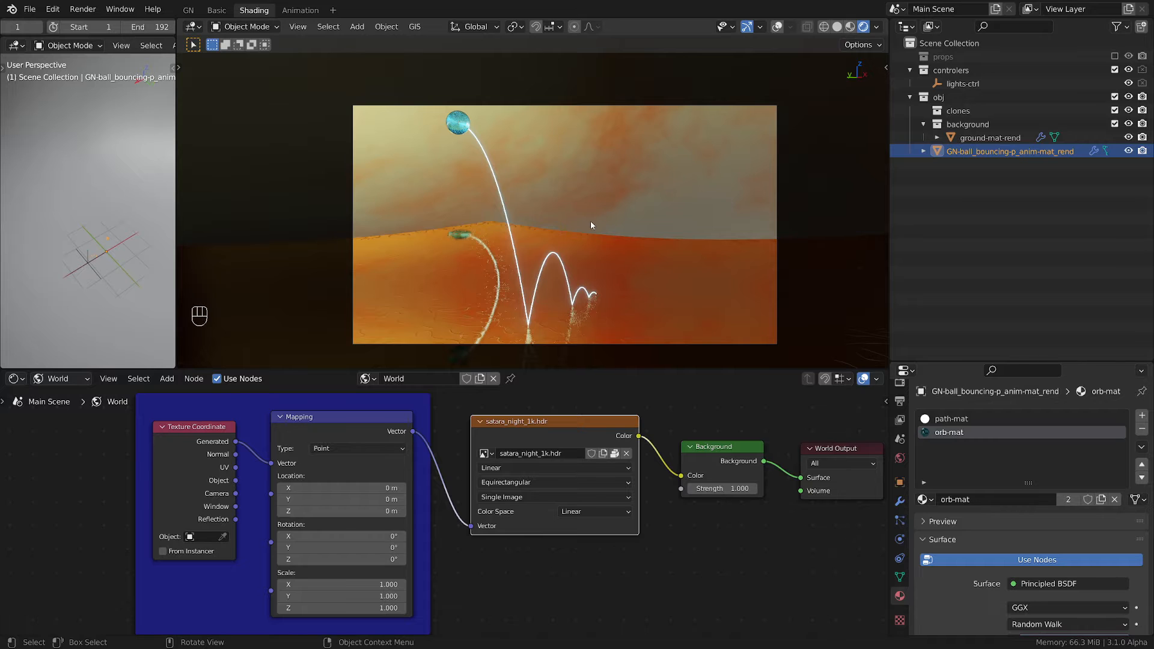
# - Switch the shader editor from World to Object shading and select ground-mat-rend to show its ground-mat nodes
pyautogui.moveTo(590, 221); pyautogui.dragTo(601, 292, button='middle')
pyautogui.scroll(3, 691, 559)
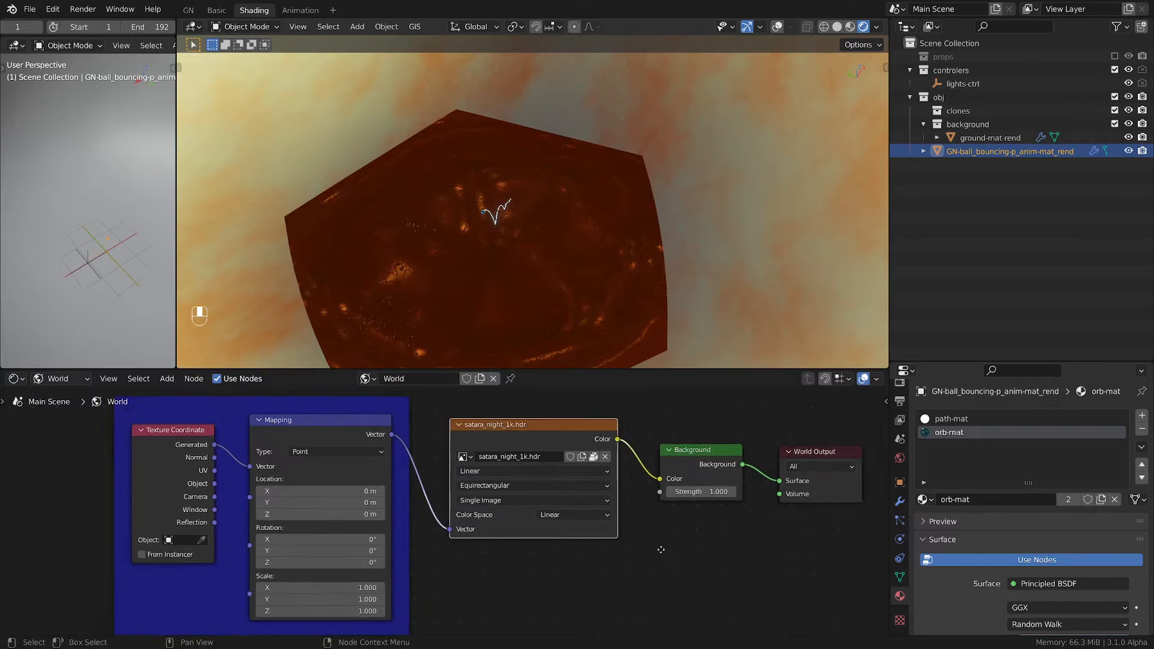
pyautogui.scroll(-2, 567, 276)
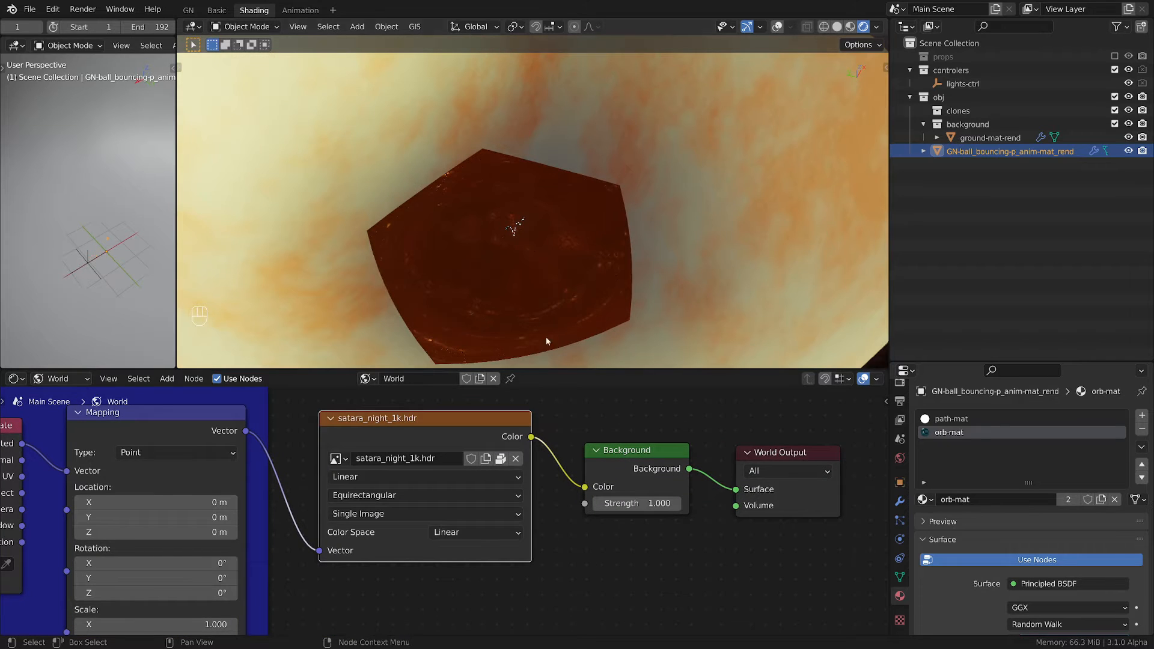
pyautogui.click(60, 378)
pyautogui.click(51, 392)
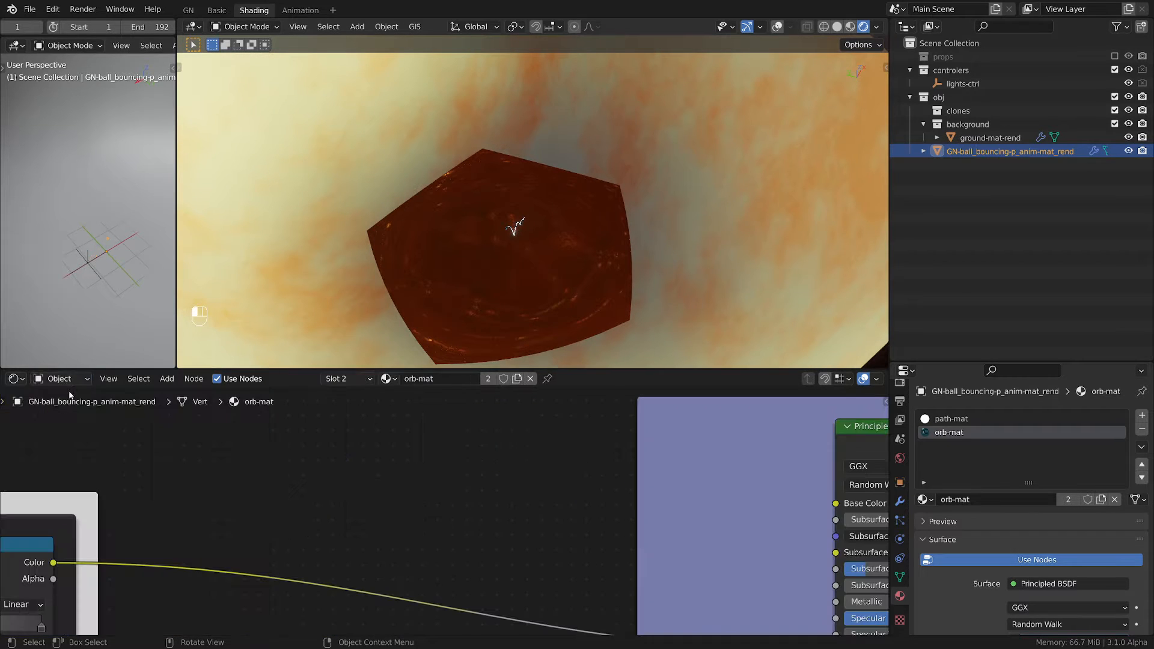
pyautogui.click(989, 137)
pyautogui.scroll(-5, 608, 185)
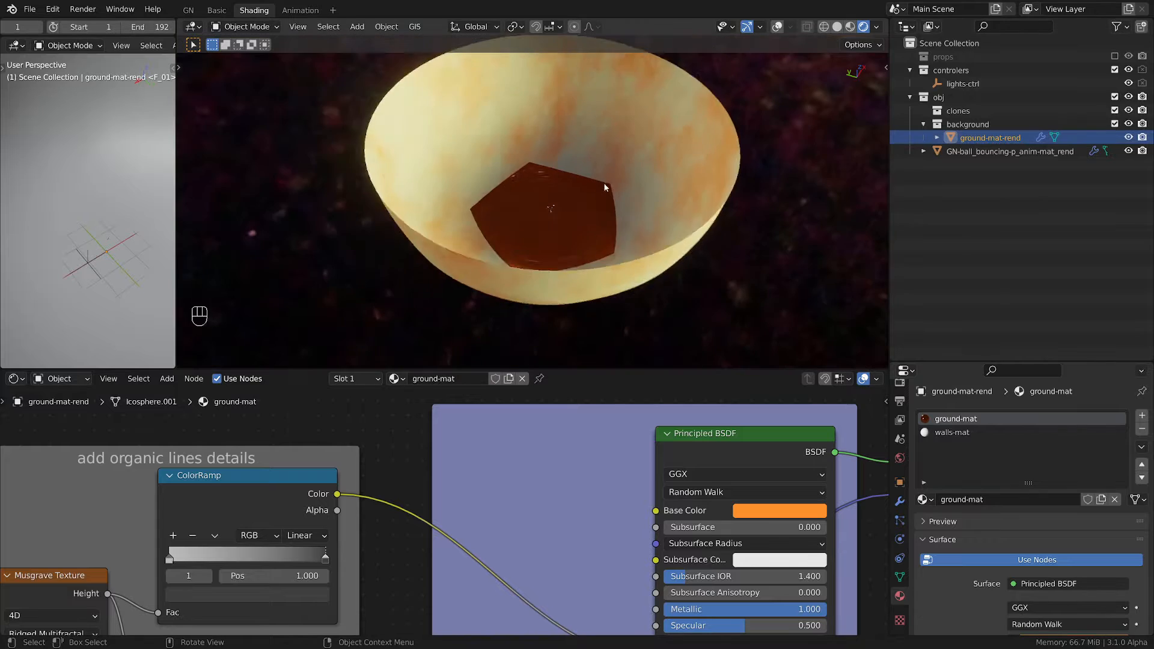
pyautogui.moveTo(599, 192); pyautogui.dragTo(567, 235, button='middle')
pyautogui.scroll(1, 566, 235)
# - Open ground-mat-rend for mesh editing in the Basic workspace, with material preview shading and a front view
pyautogui.click(217, 11)
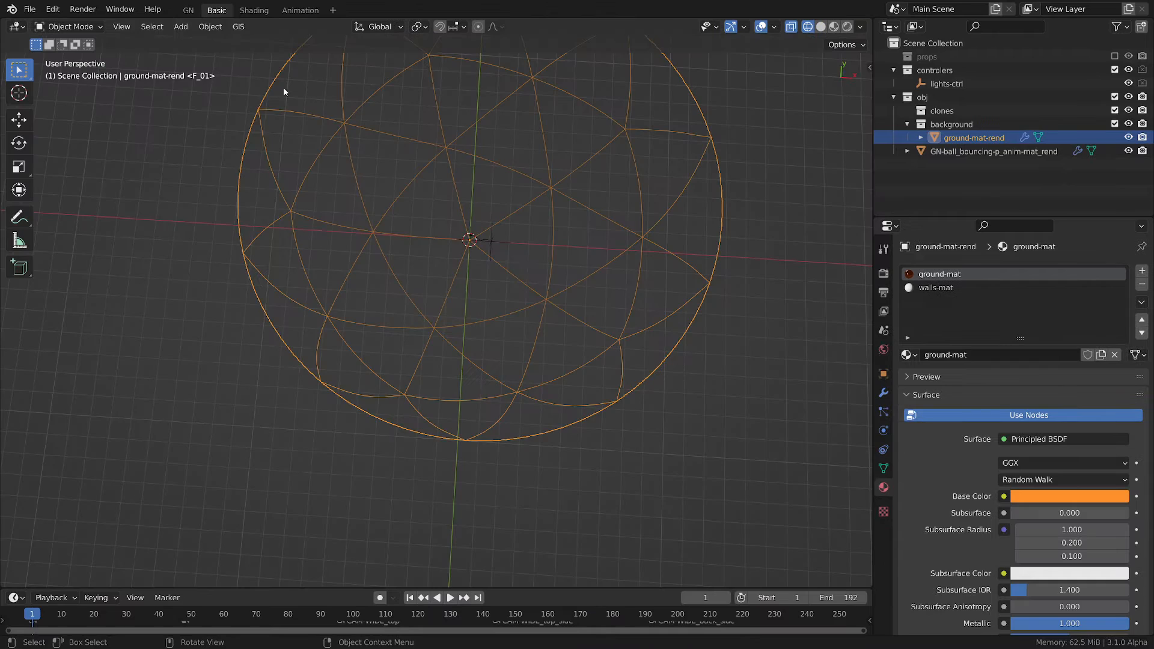
pyautogui.scroll(-4, 533, 273)
pyautogui.moveTo(532, 273)
pyautogui.mouseDown(button='middle')
pyautogui.moveTo(571, 196)
pyautogui.moveTo(581, 272)
pyautogui.moveTo(482, 247)
pyautogui.moveTo(614, 181)
pyautogui.mouseUp(button='middle')
pyautogui.hotkey('shift', 'z')
pyautogui.press('Tab')
pyautogui.press('`')
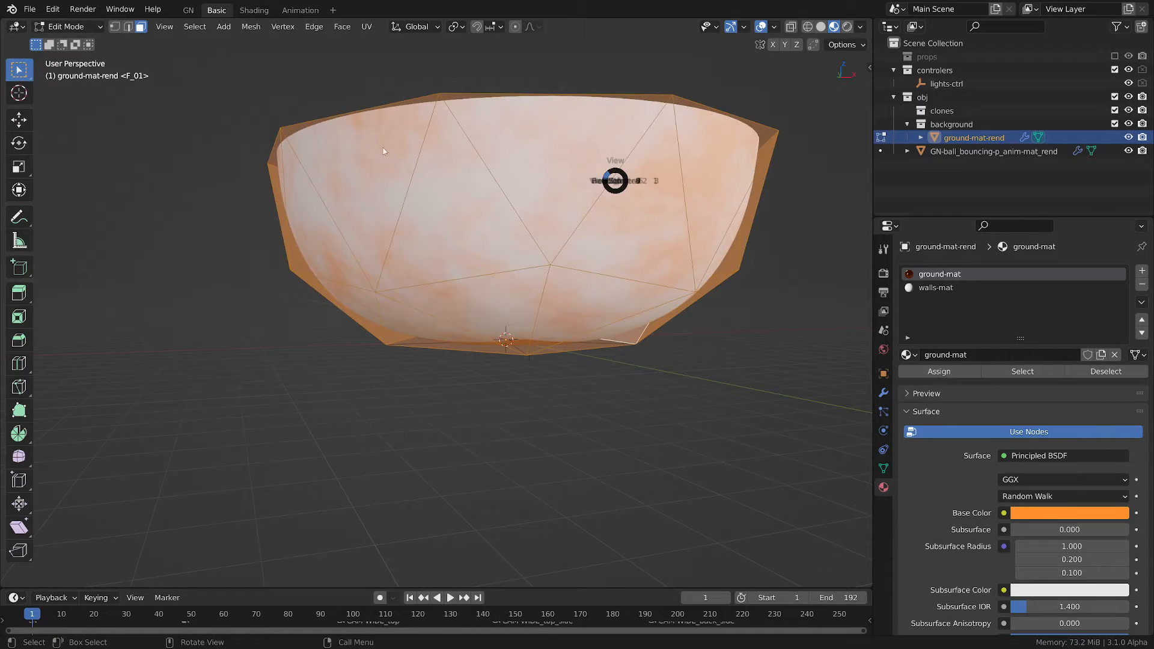
pyautogui.click(535, 133)
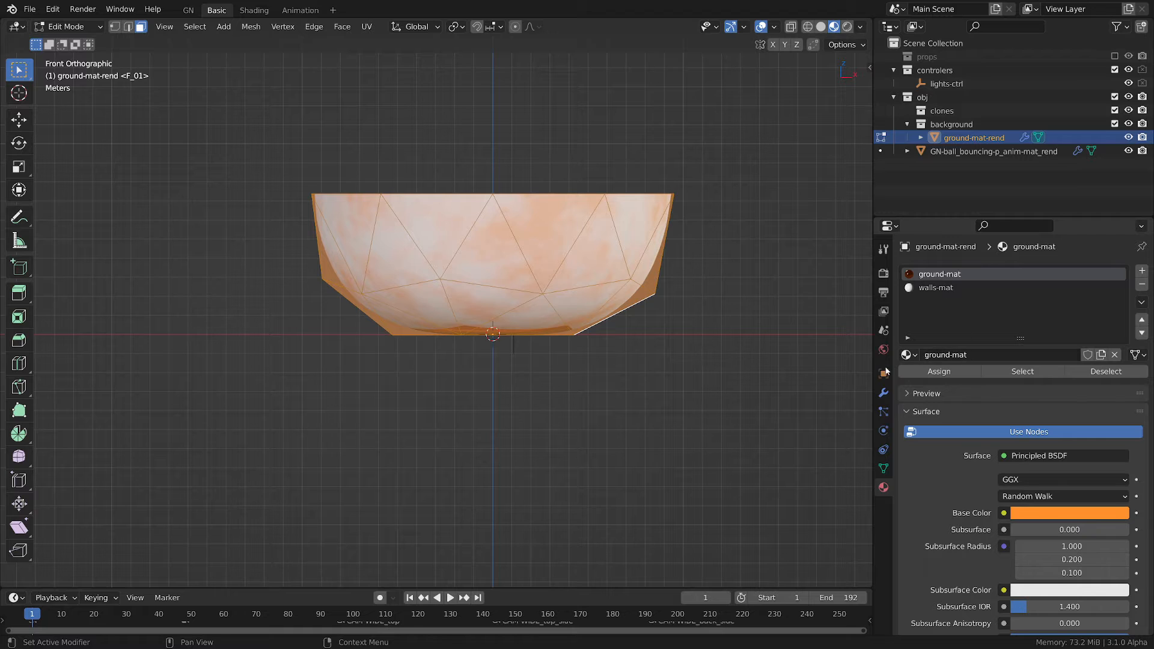
# - Check the material assigned to a wall face, reactivate the ground-mat slot and return to Object Mode
pyautogui.click(506, 260)
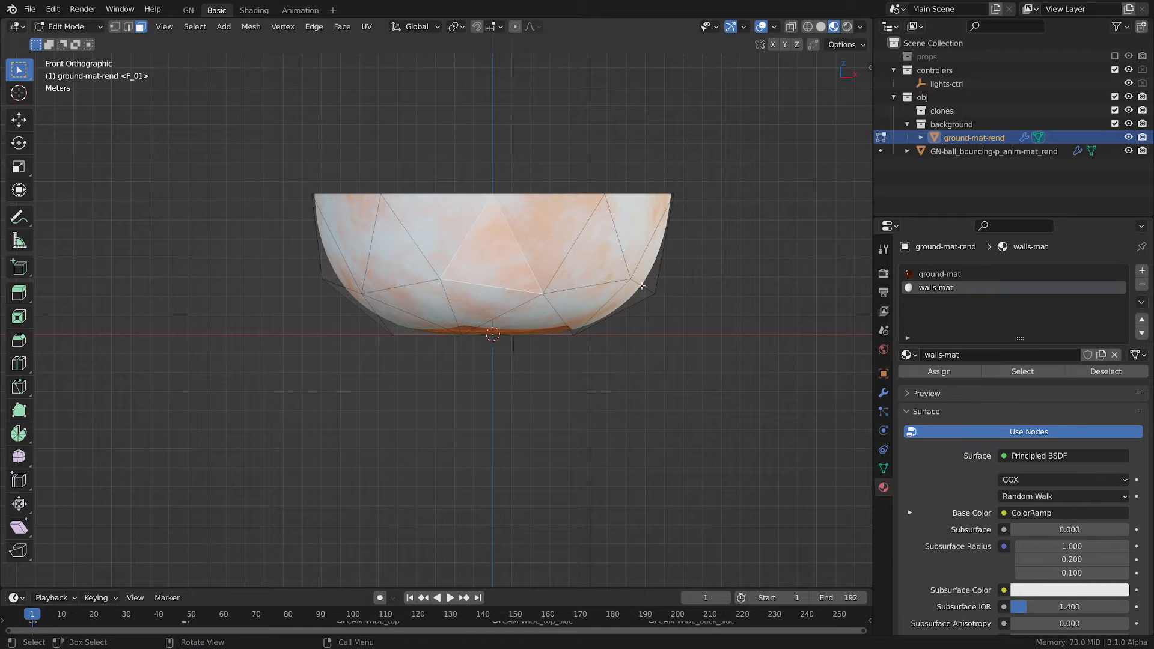
pyautogui.click(942, 274)
pyautogui.click(880, 137)
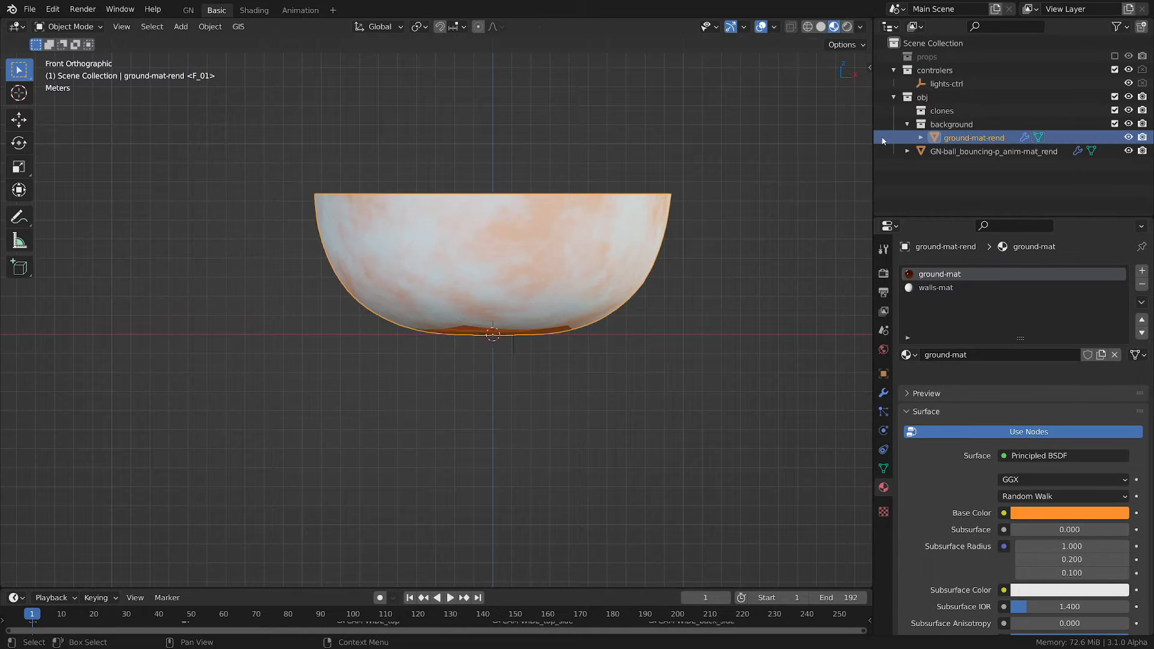
# - Return to the Shading workspace, make walls-mat the active material slot and look through the scene camera
pyautogui.click(264, 10)
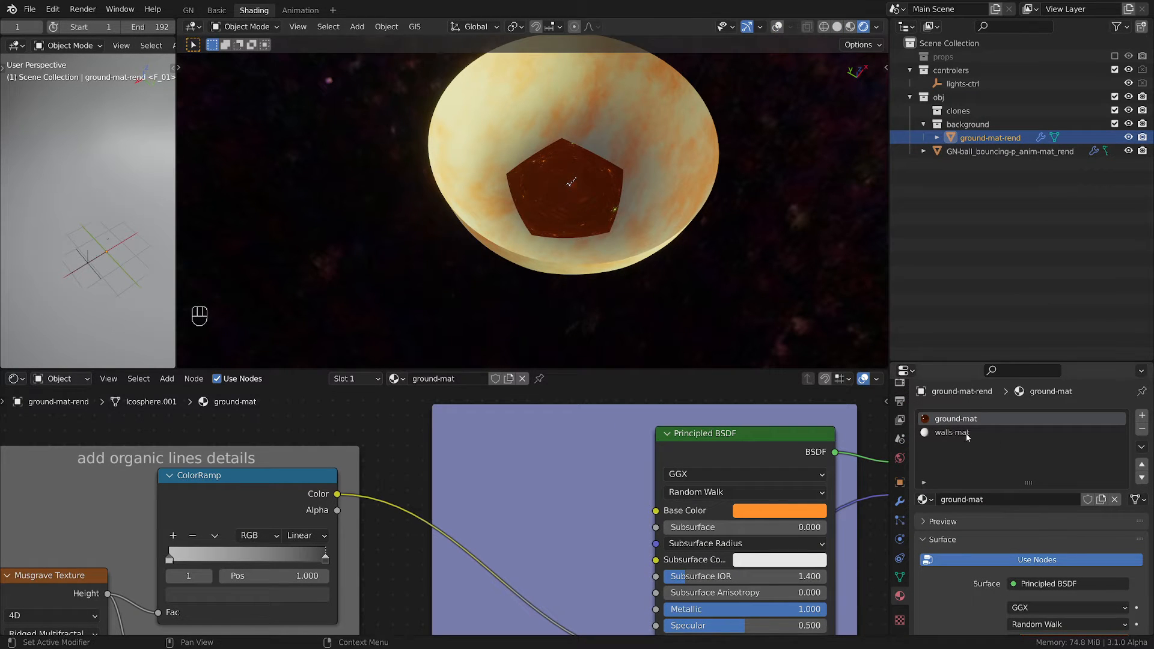
pyautogui.click(929, 432)
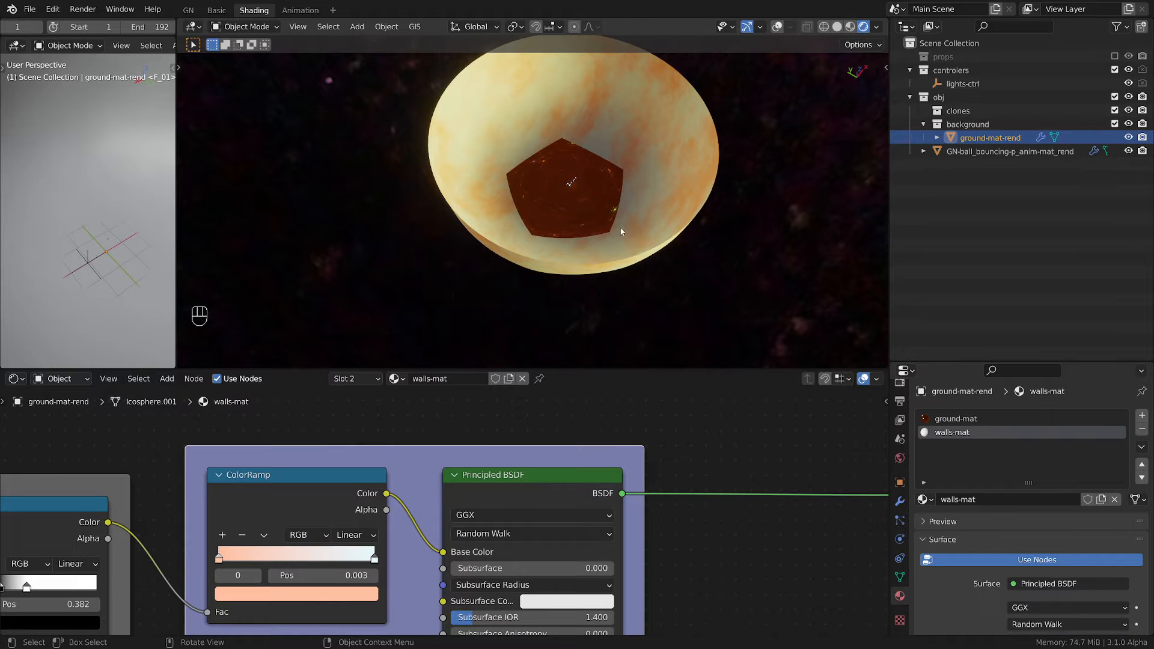
pyautogui.moveTo(622, 231); pyautogui.dragTo(576, 161, button='middle')
pyautogui.scroll(6, 575, 161)
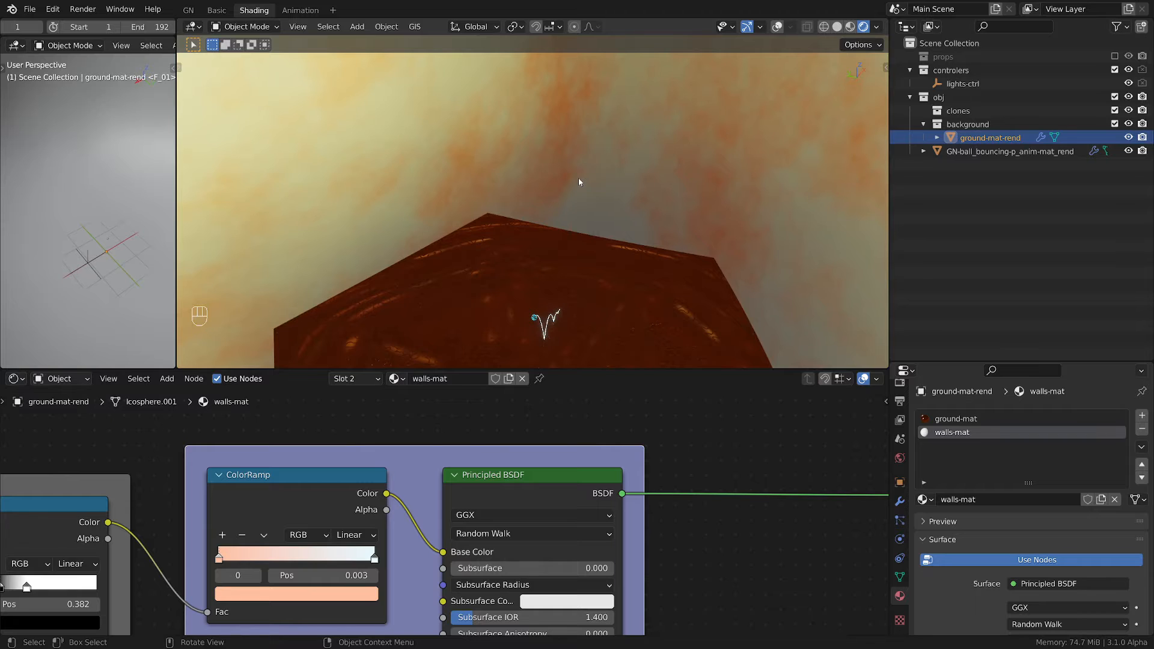
pyautogui.press('KP_0')
pyautogui.scroll(3, 553, 198)
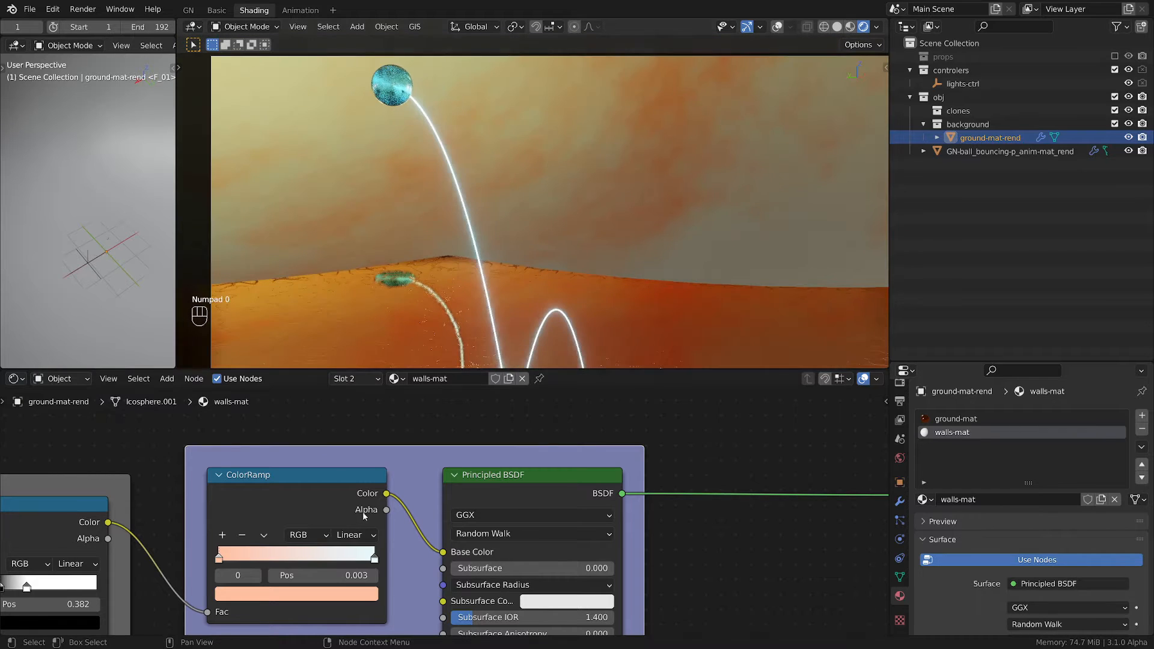
# - Examine the walls-mat node tree in a maximized shader editor, from texture coordinates to the Principled BSDF, and restore the layout
pyautogui.scroll(-2, 372, 511)
pyautogui.moveTo(370, 510); pyautogui.dragTo(571, 464, button='middle')
pyautogui.scroll(-3, 502, 497)
pyautogui.moveTo(334, 518); pyautogui.dragTo(744, 473, button='middle')
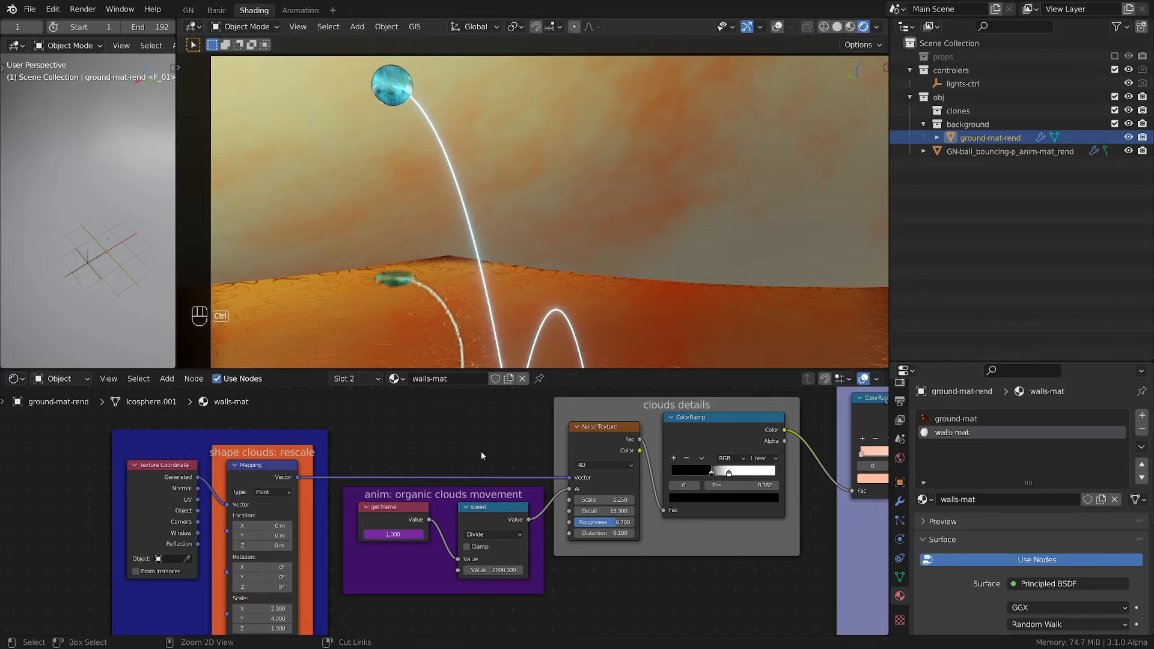
pyautogui.hotkey('ctrl', 'space')
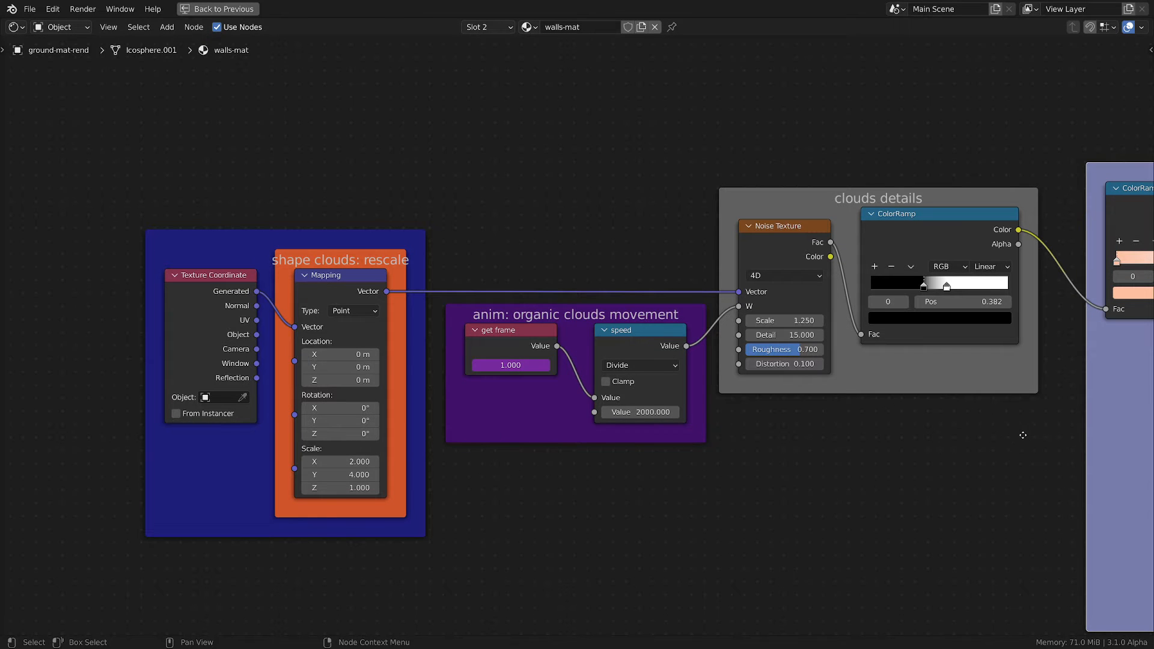
pyautogui.moveTo(1022, 434); pyautogui.dragTo(638, 413, button='middle')
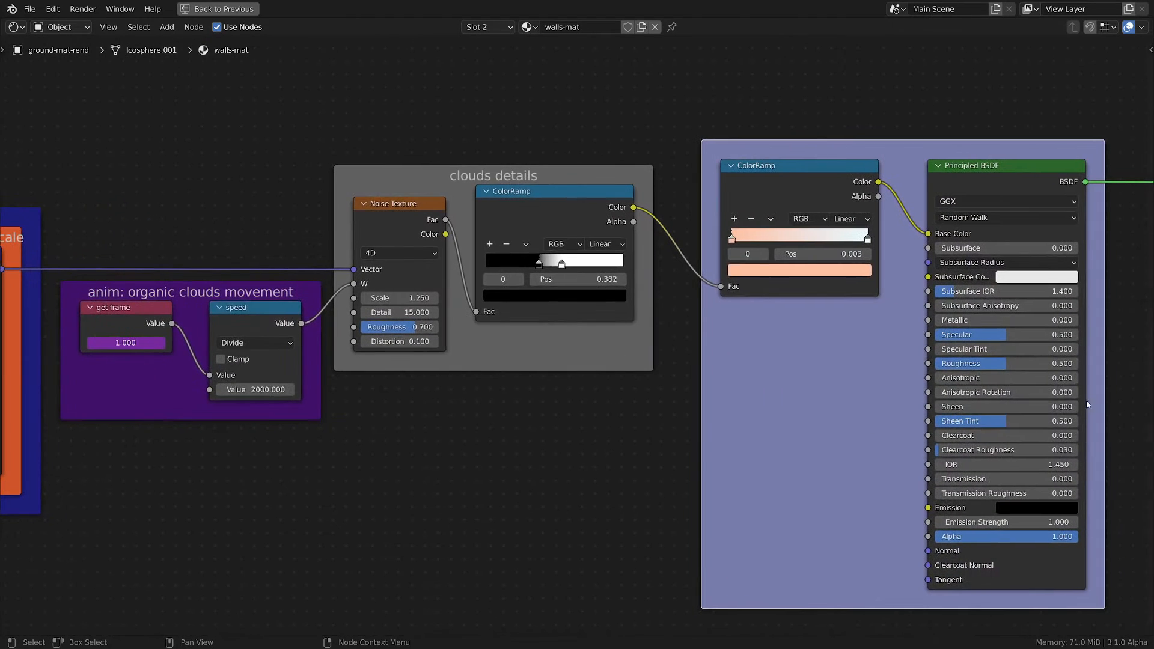
pyautogui.moveTo(1148, 458); pyautogui.dragTo(1108, 438, button='middle')
pyautogui.moveTo(237, 470)
pyautogui.mouseDown(button='middle')
pyautogui.moveTo(555, 468)
pyautogui.moveTo(652, 483)
pyautogui.mouseUp(button='middle')
pyautogui.hotkey('ctrl', 'space')
pyautogui.moveTo(308, 508); pyautogui.dragTo(445, 519, button='middle')
pyautogui.click(265, 431)
# - Preview the Noise Texture node's output on the walls, followed by the ColorRamp in the clouds details frame
pyautogui.moveTo(533, 518); pyautogui.dragTo(380, 514, button='middle')
pyautogui.scroll(-3, 382, 514)
pyautogui.moveTo(686, 527); pyautogui.dragTo(630, 618, button='middle')
pyautogui.keyDown('ctrl'); pyautogui.keyDown('shift'); pyautogui.click(580, 490); pyautogui.keyUp('shift'); pyautogui.keyUp('ctrl')
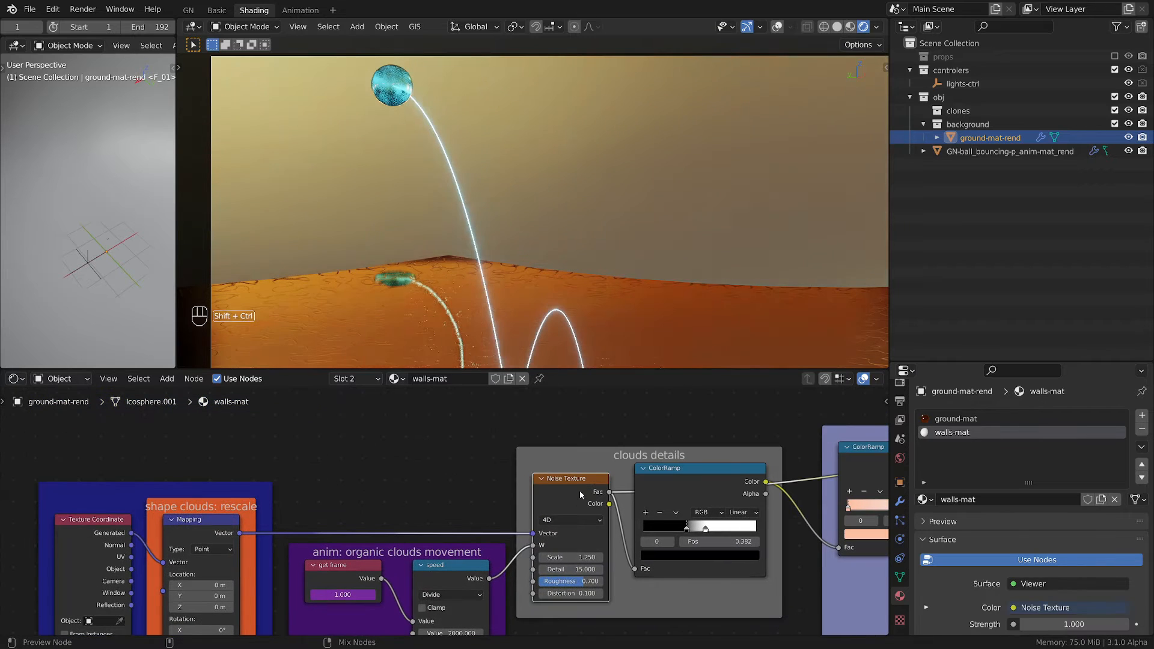
pyautogui.keyDown('ctrl'); pyautogui.keyDown('shift'); pyautogui.click(702, 480); pyautogui.keyUp('shift'); pyautogui.keyUp('ctrl')
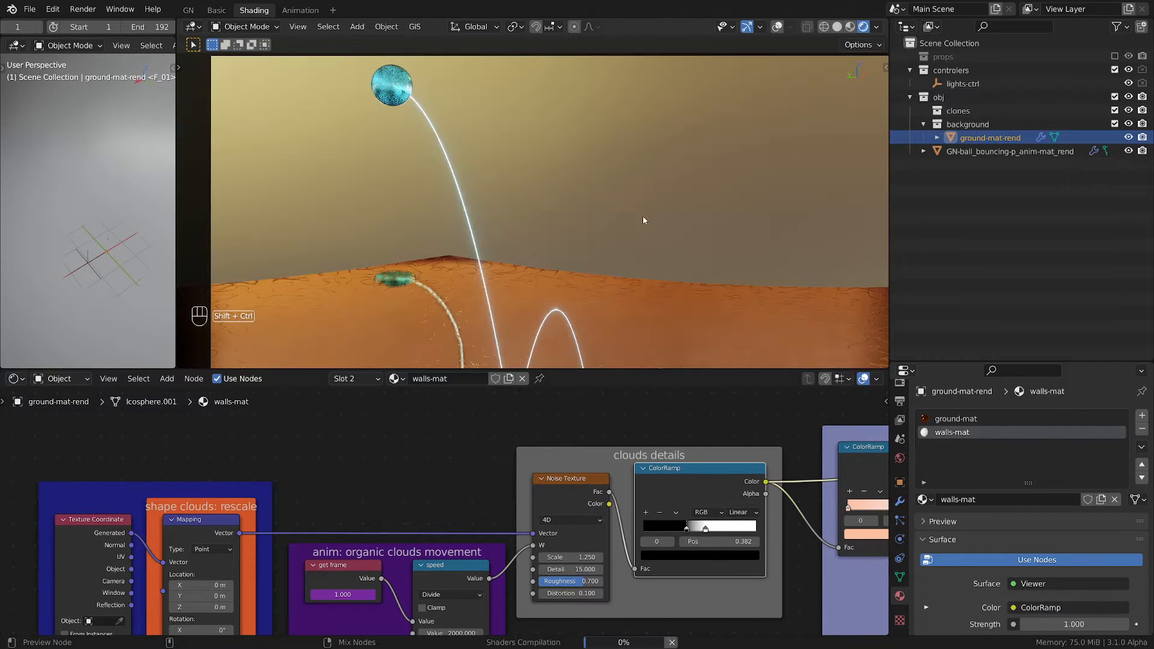
pyautogui.scroll(-1, 631, 179)
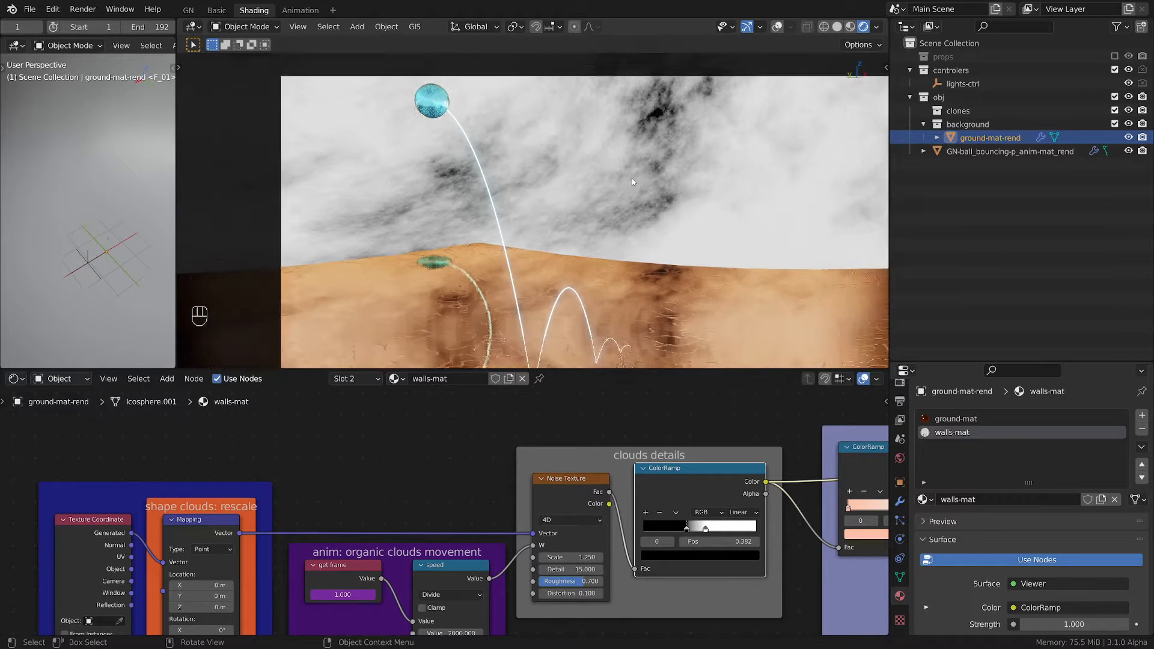
pyautogui.scroll(-1, 631, 179)
# - Mute and re-enable the Mapping node to compare the cloud shapes, and examine its scale values
pyautogui.moveTo(270, 567); pyautogui.dragTo(462, 538, button='middle')
pyautogui.scroll(1, 448, 434)
pyautogui.click(392, 454)
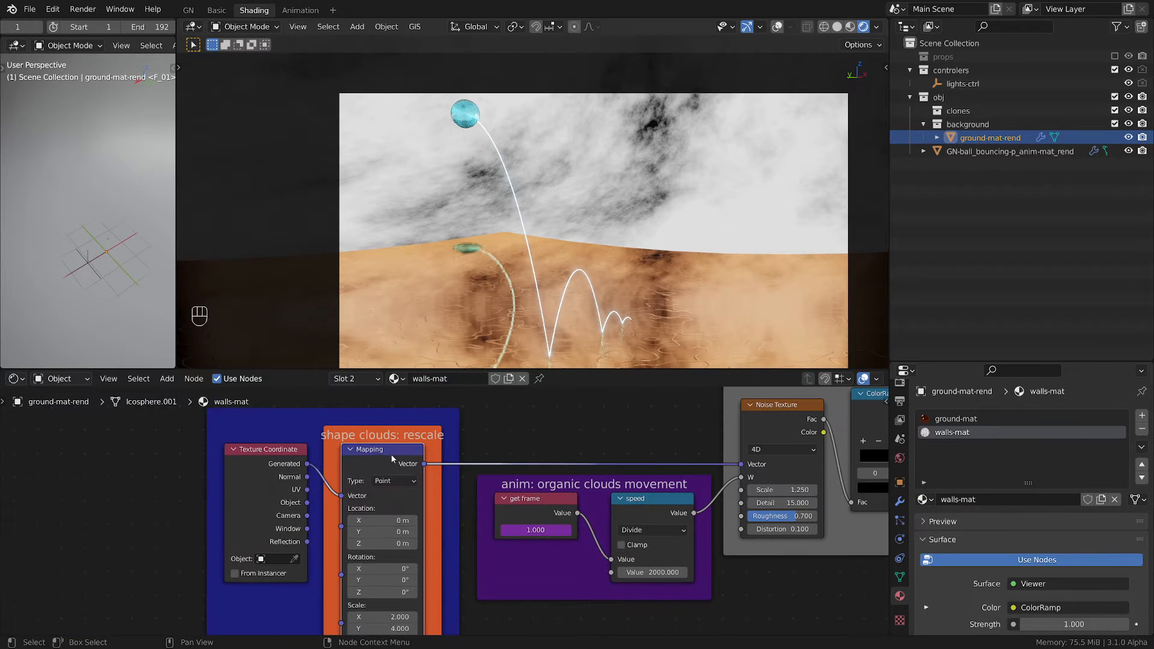
pyautogui.press('m')
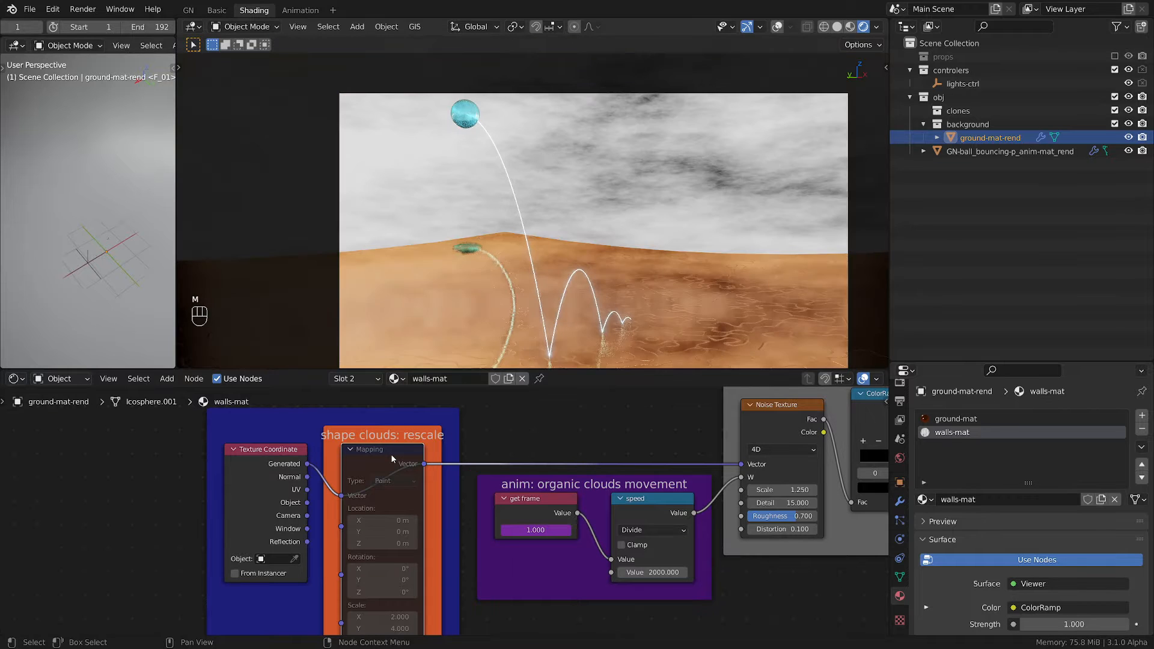
pyautogui.press('m')
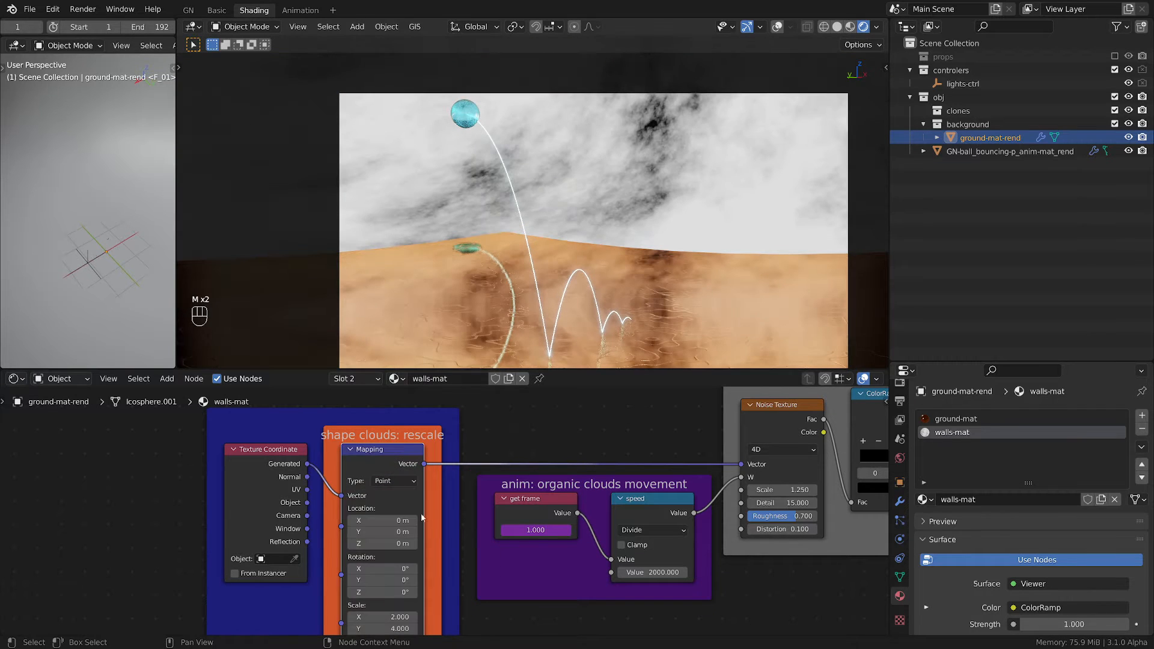
pyautogui.scroll(3, 423, 518)
pyautogui.moveTo(422, 522); pyautogui.dragTo(453, 454, button='middle')
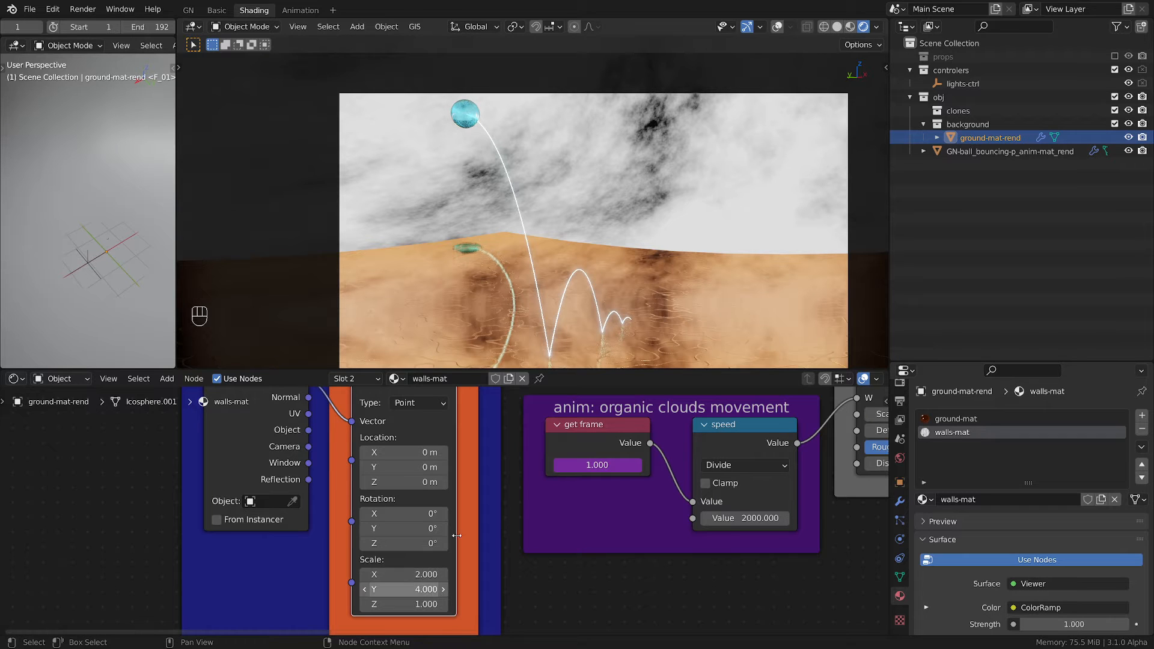
pyautogui.scroll(-1, 485, 537)
pyautogui.moveTo(518, 541); pyautogui.dragTo(386, 581, button='middle')
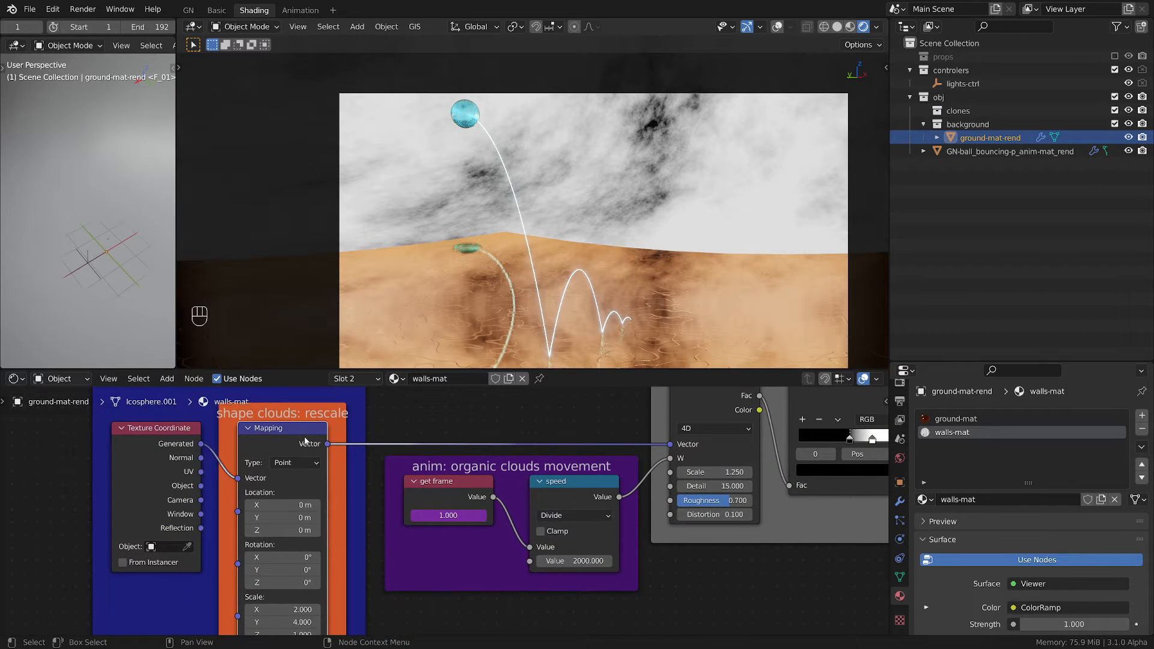
pyautogui.scroll(-2, 454, 491)
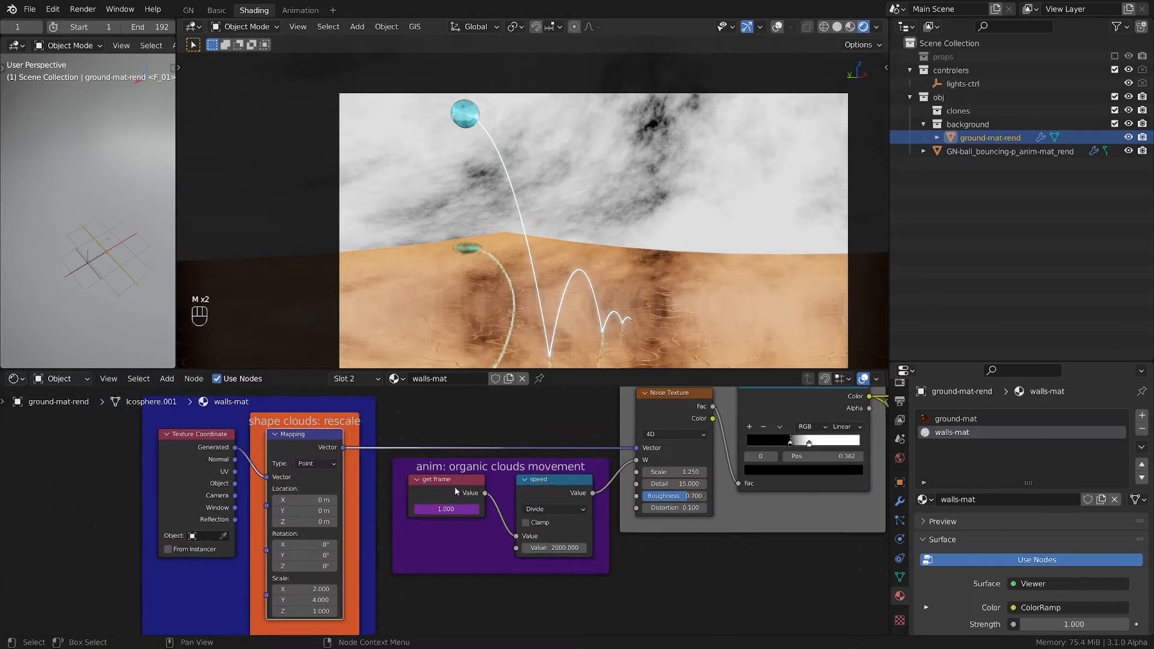
# - Examine the get frame and speed nodes driving the Noise Texture's W input, along with the noise settings
pyautogui.moveTo(641, 567)
pyautogui.mouseDown(button='middle')
pyautogui.moveTo(524, 568)
pyautogui.moveTo(660, 559)
pyautogui.mouseUp(button='middle')
pyautogui.scroll(2, 524, 568)
pyautogui.scroll(-1, 658, 555)
pyautogui.click(400, 489)
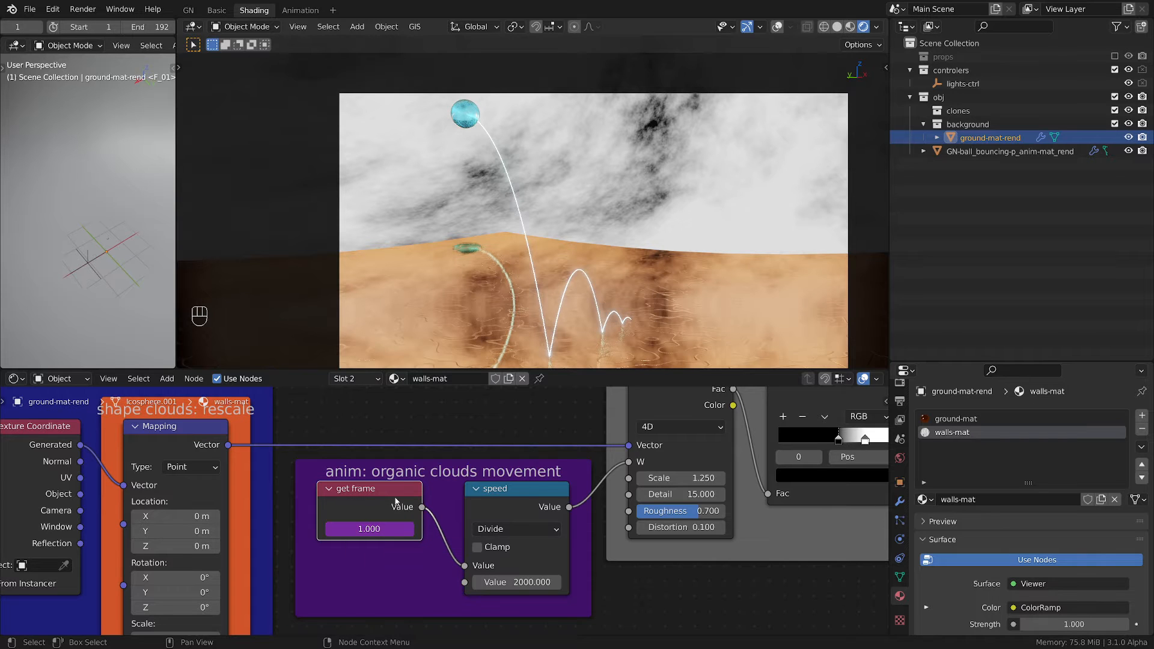
pyautogui.scroll(3, 497, 507)
pyautogui.click(556, 504)
pyautogui.moveTo(522, 520); pyautogui.dragTo(475, 487, button='middle')
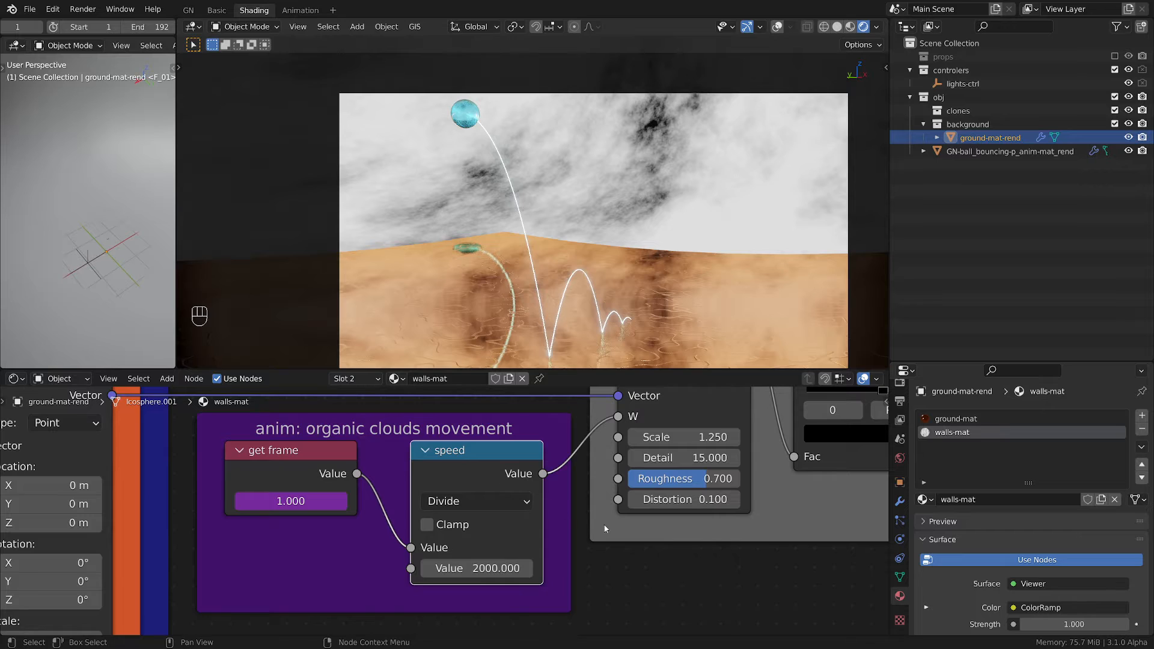
pyautogui.moveTo(599, 529); pyautogui.dragTo(496, 590, button='middle')
pyautogui.scroll(-2, 601, 477)
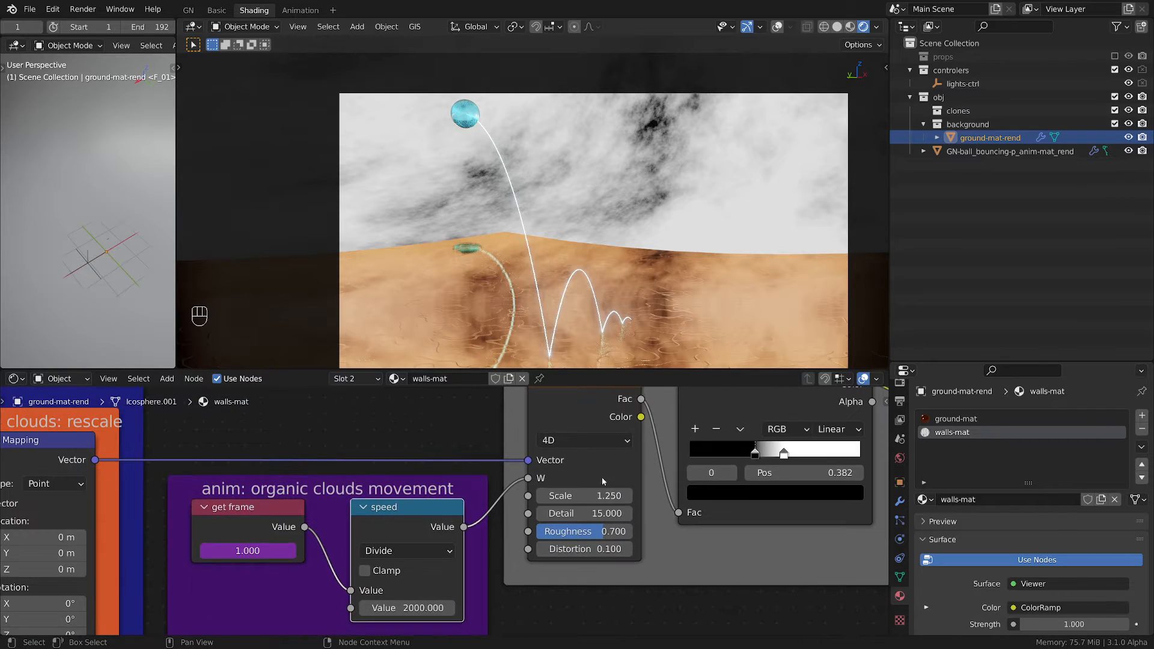
# - Examine the clouds details nodes and follow the ColorRamp's link to the second ColorRamp in walls-mat
pyautogui.moveTo(599, 478); pyautogui.dragTo(457, 517, button='middle')
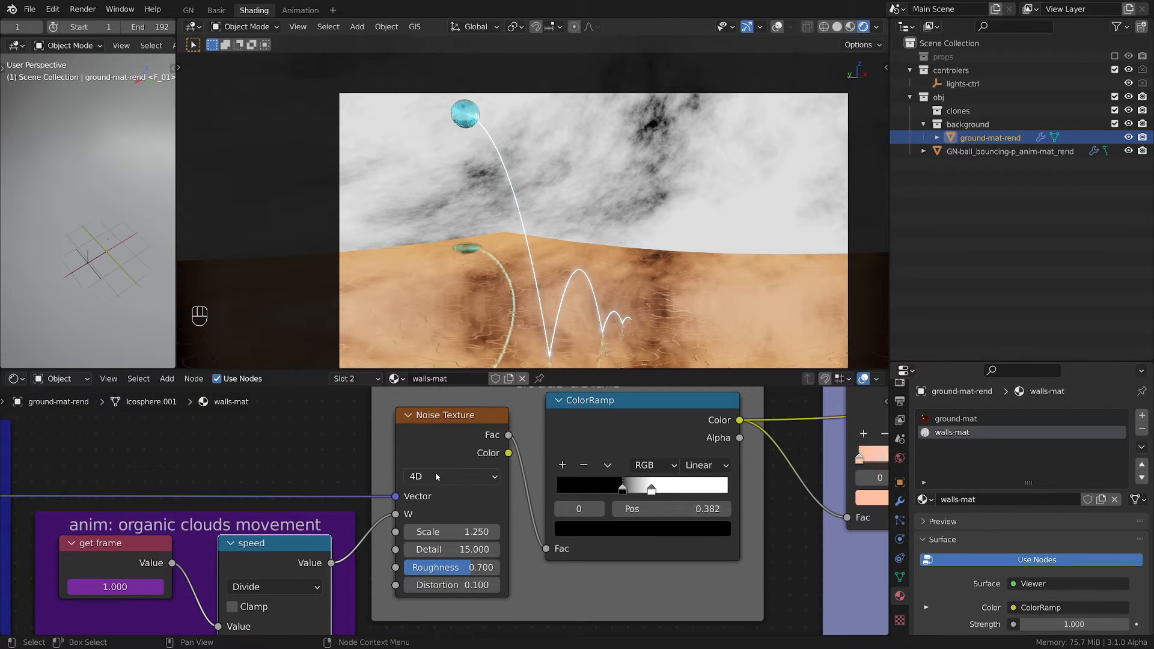
pyautogui.moveTo(637, 580); pyautogui.dragTo(487, 524, button='middle')
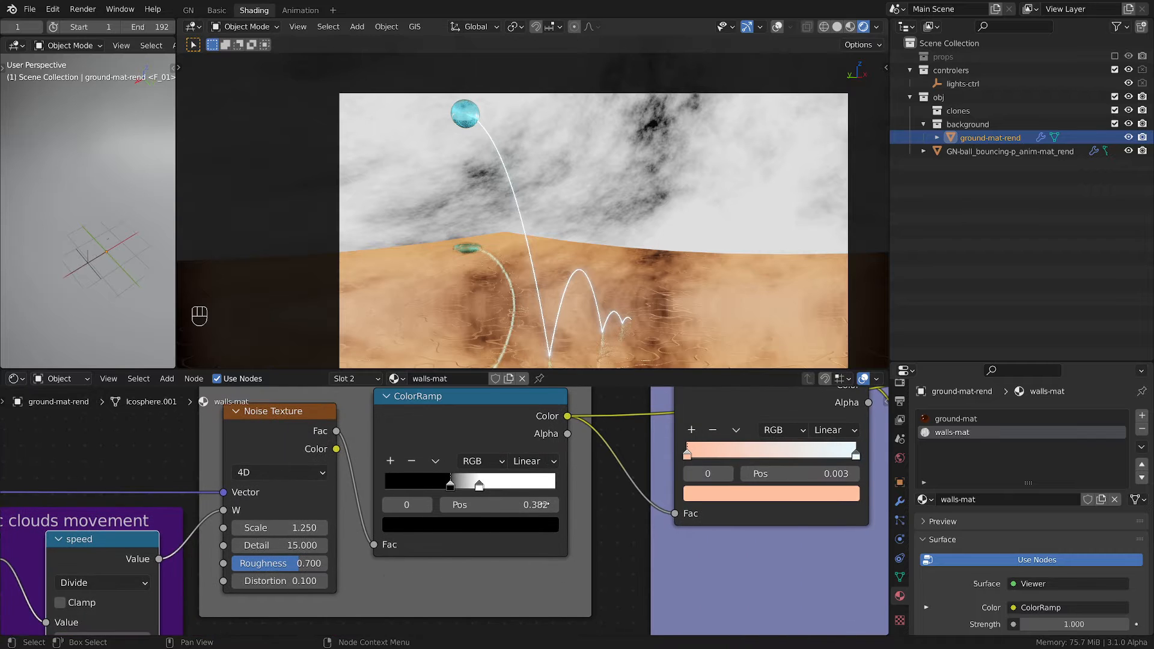
pyautogui.scroll(-3, 545, 525)
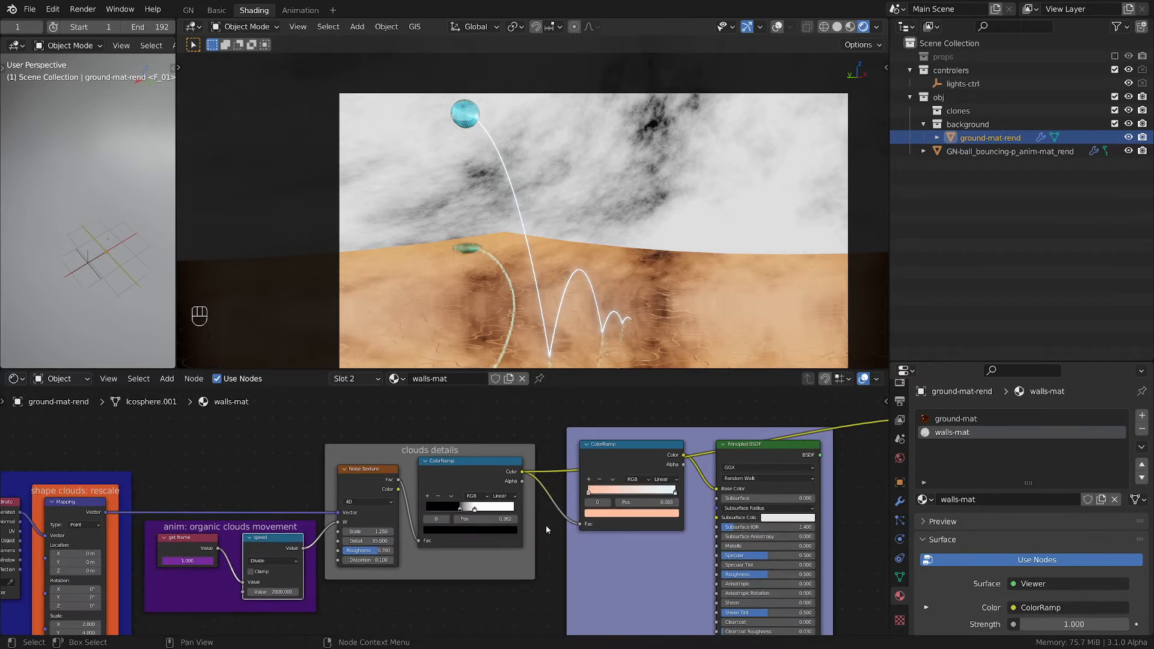
pyautogui.scroll(2, 529, 519)
pyautogui.click(463, 460)
pyautogui.click(644, 438)
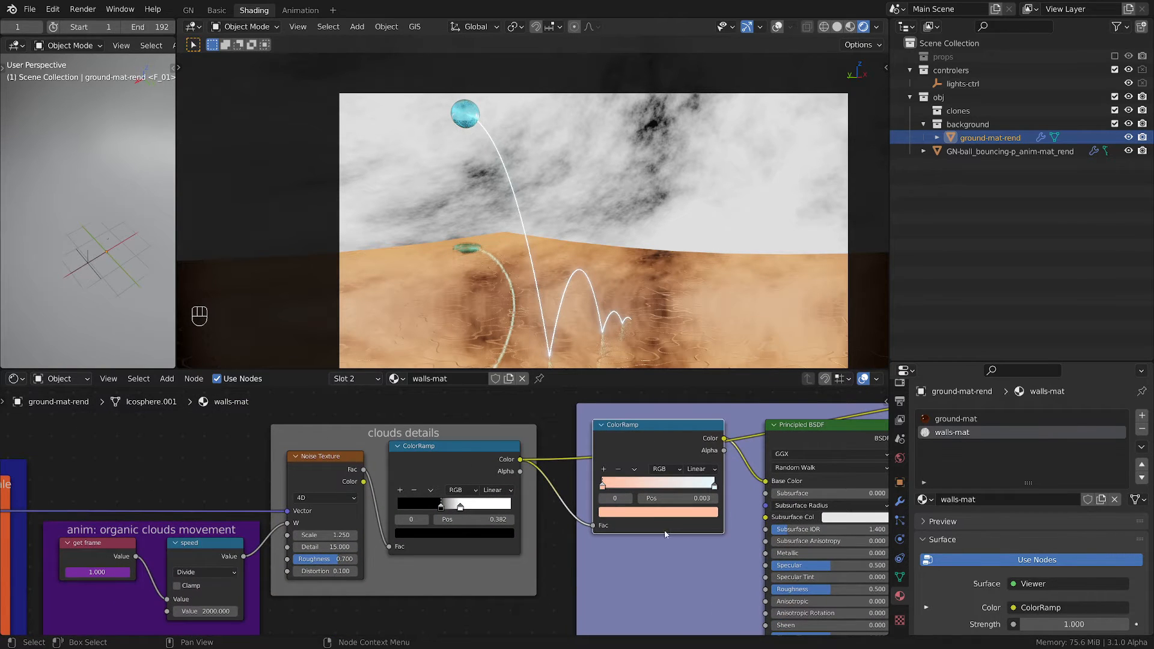
# - Inspect the colours of both stops on the ColorRamp feeding the Principled BSDF's Base Color
pyautogui.moveTo(621, 569); pyautogui.dragTo(486, 554, button='middle')
pyautogui.scroll(4, 485, 552)
pyautogui.scroll(1, 486, 552)
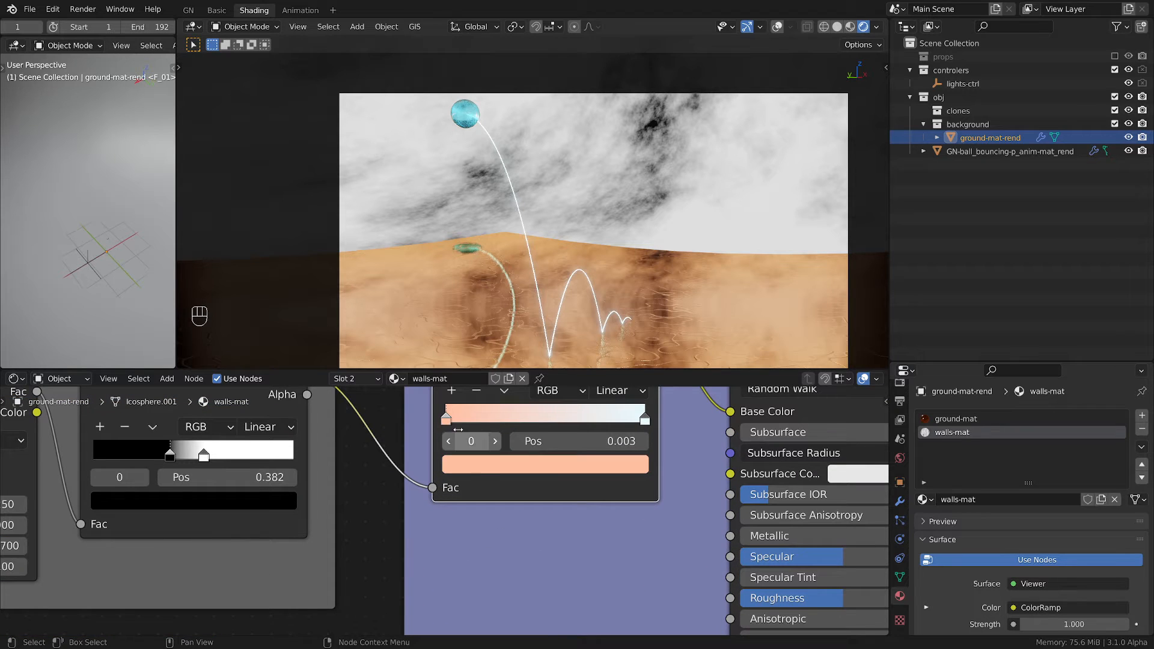
pyautogui.click(484, 465)
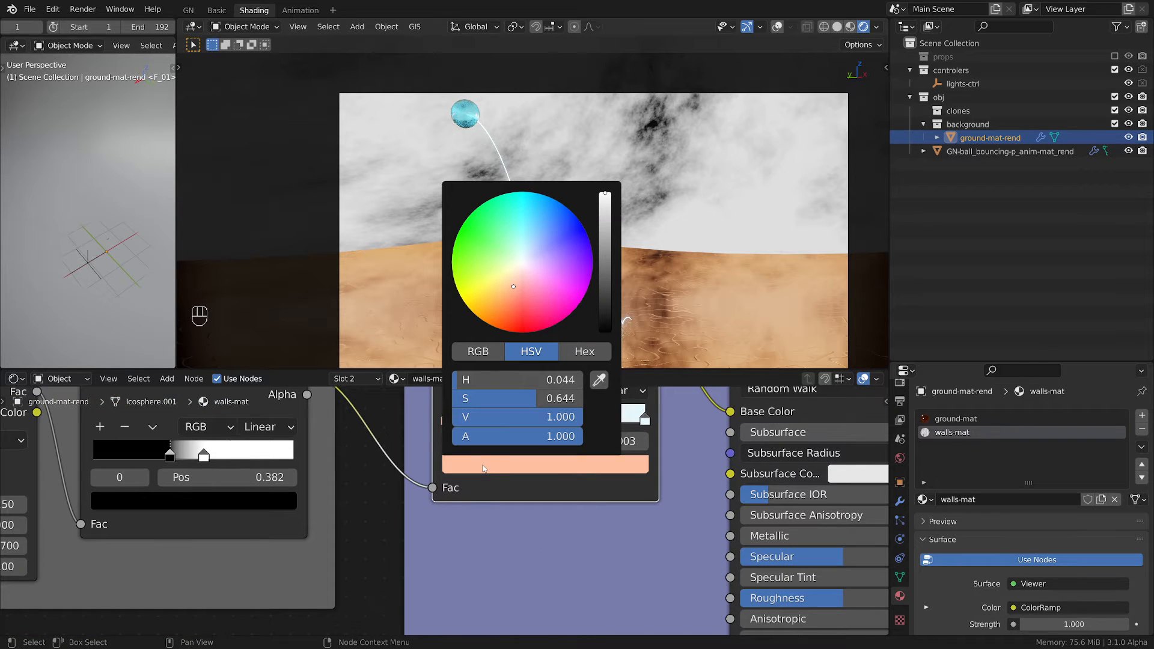
pyautogui.moveTo(669, 531); pyautogui.dragTo(470, 620, button='middle')
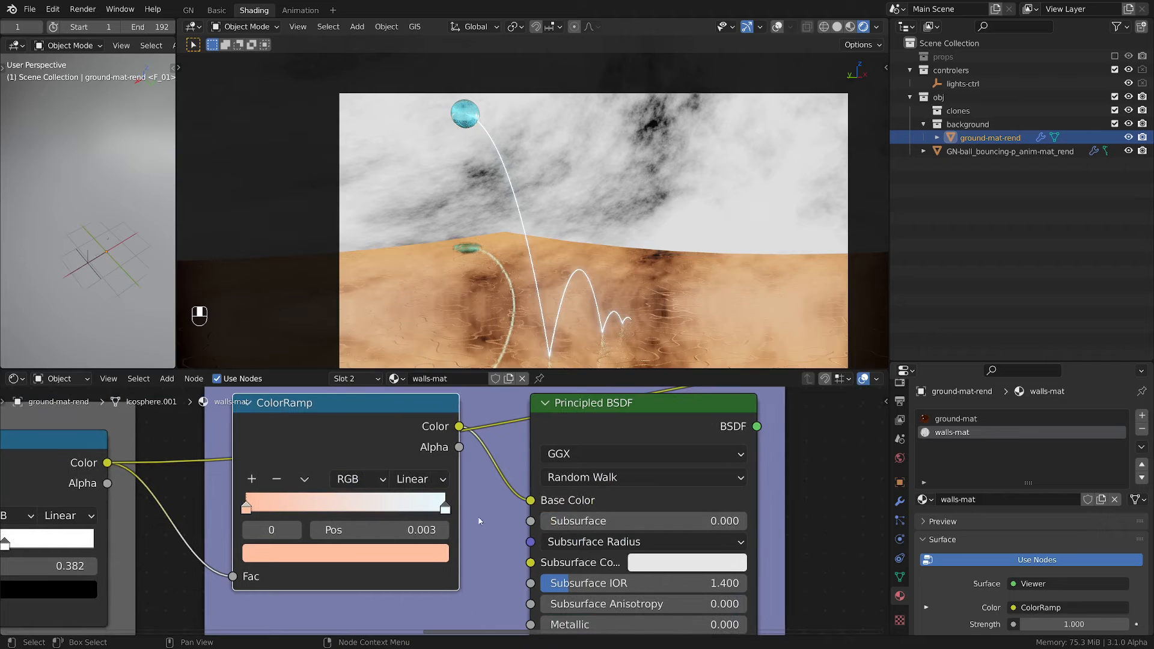
pyautogui.click(445, 510)
pyautogui.click(404, 553)
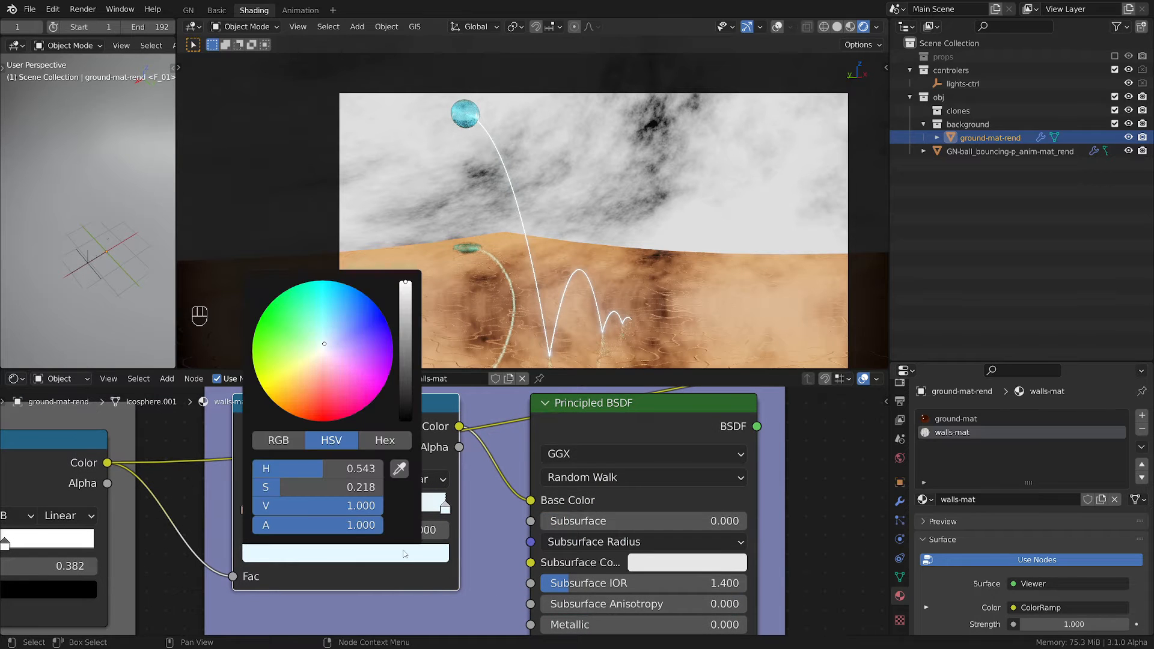
pyautogui.click(245, 512)
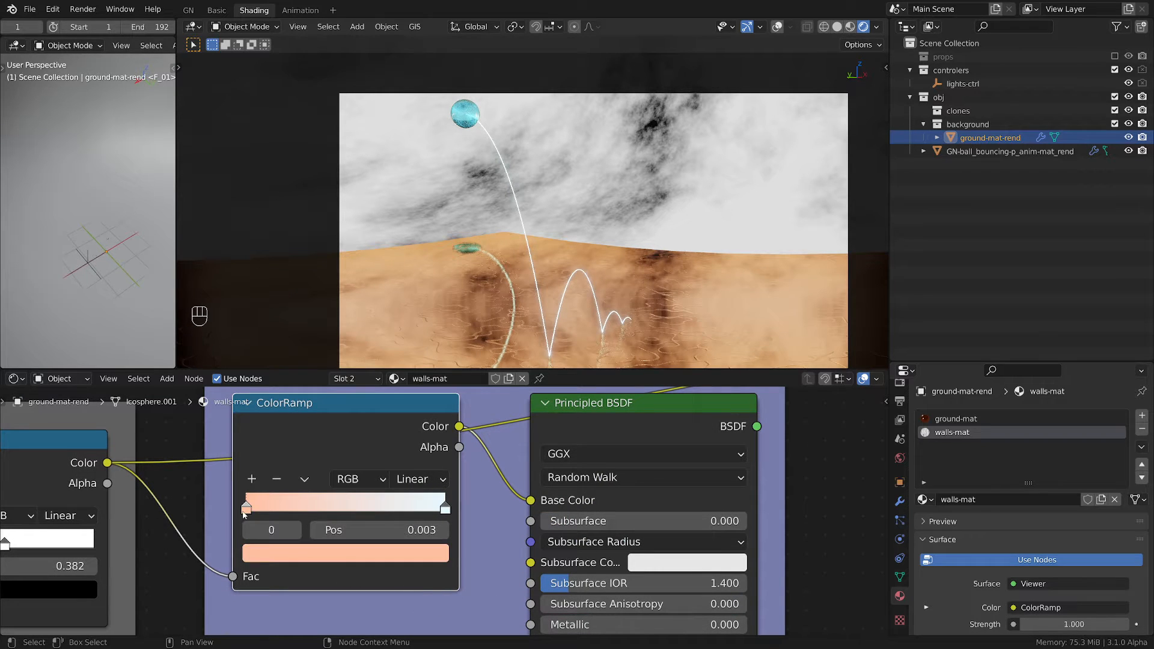
pyautogui.click(357, 557)
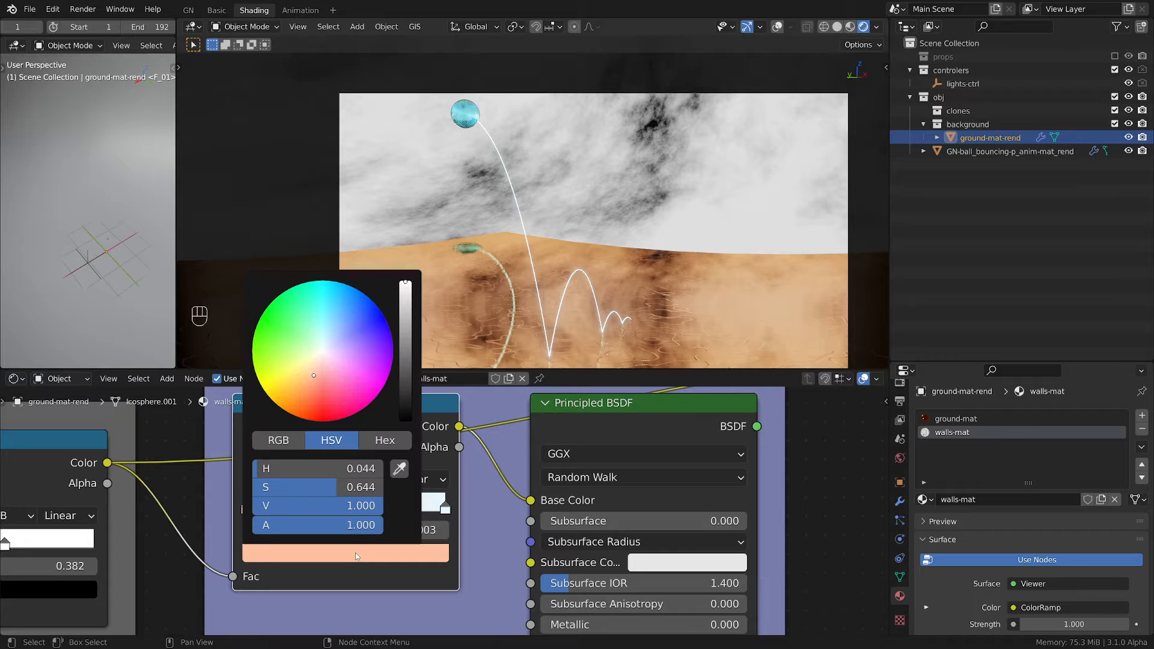
# - Preview the walls-mat Principled BSDF on the walls and look over its shader settings
pyautogui.scroll(-1, 642, 406)
pyautogui.keyDown('ctrl'); pyautogui.keyDown('shift'); pyautogui.click(644, 407); pyautogui.keyUp('shift'); pyautogui.keyUp('ctrl')
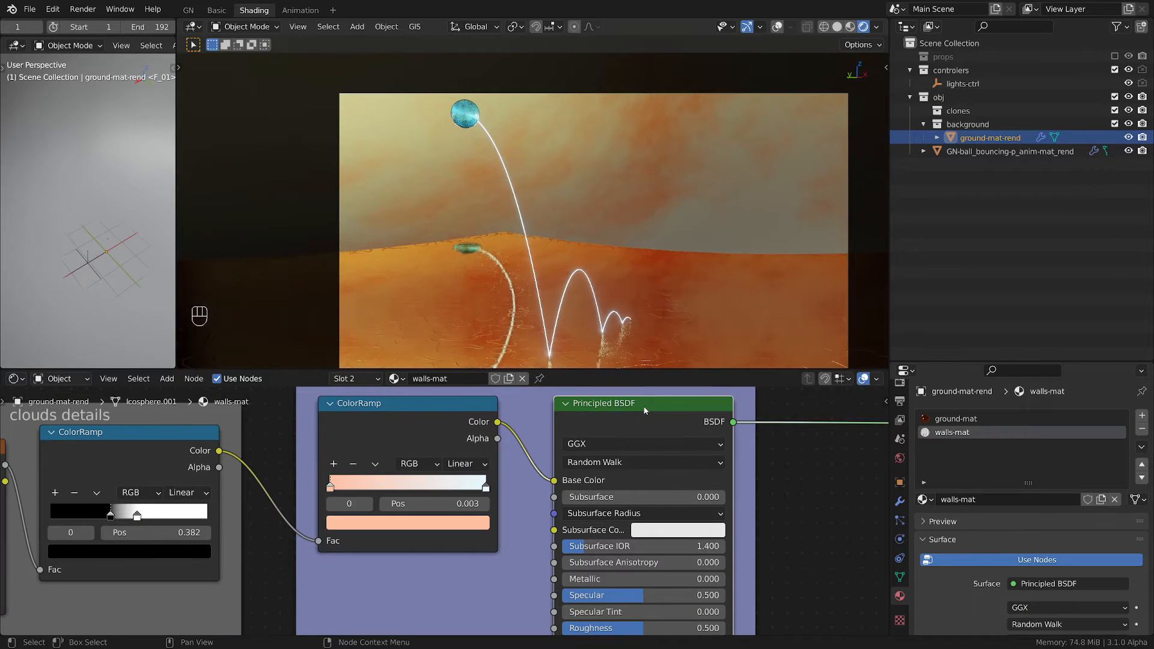
pyautogui.scroll(-2, 665, 435)
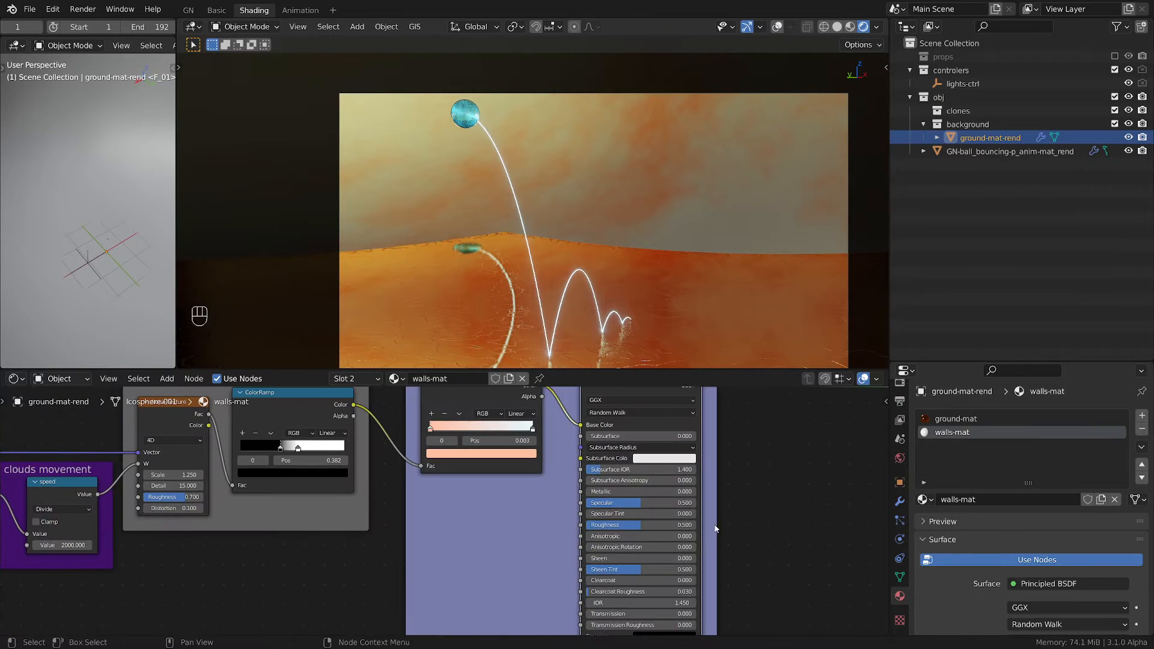
pyautogui.moveTo(722, 518); pyautogui.dragTo(705, 474, button='middle')
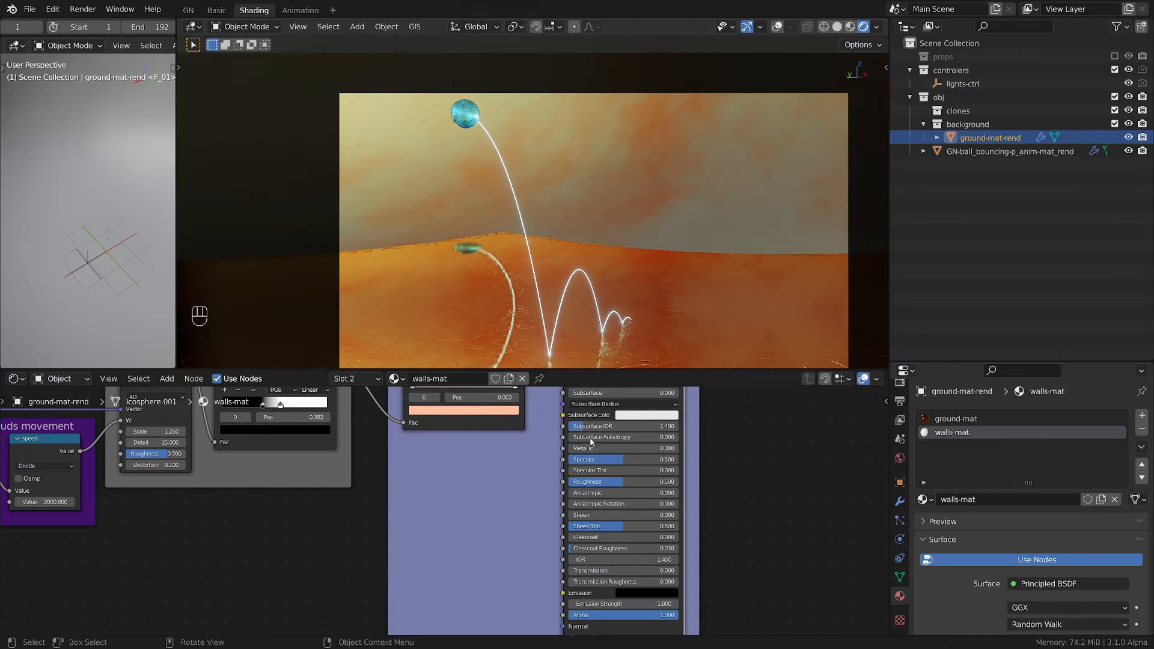
pyautogui.scroll(-2, 592, 443)
pyautogui.moveTo(629, 496); pyautogui.dragTo(709, 506, button='middle')
# - Switch to the ground-mat material and view the ground surface up close in the 3D viewport
pyautogui.click(956, 419)
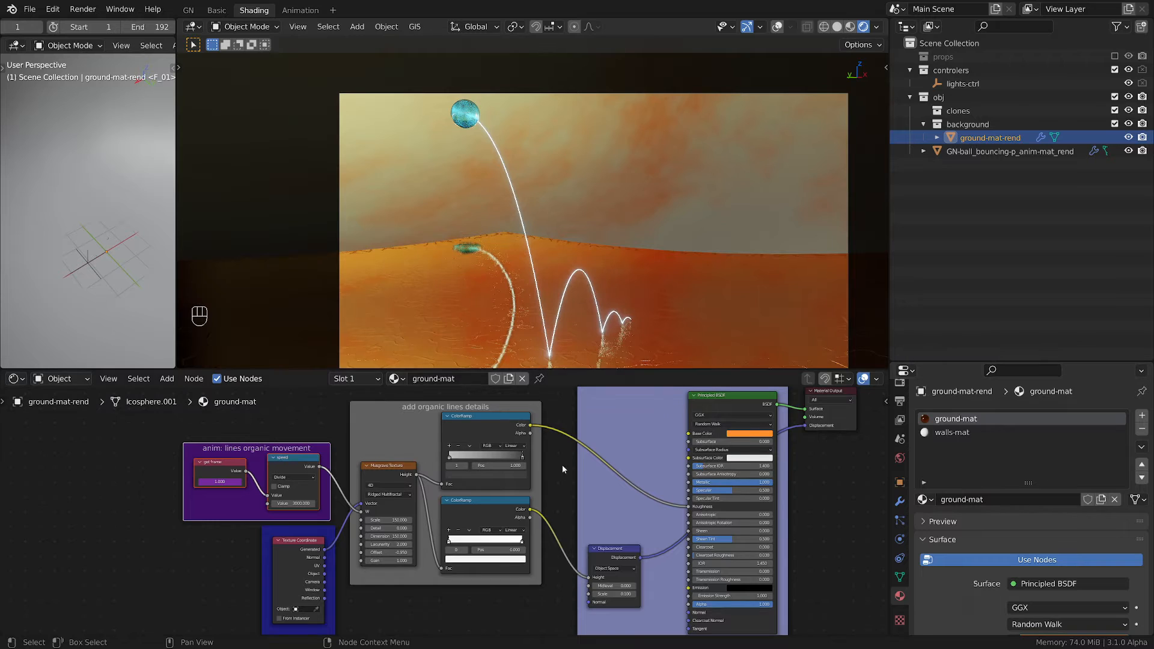
pyautogui.scroll(-3, 562, 468)
pyautogui.moveTo(532, 317); pyautogui.dragTo(559, 236, button='middle')
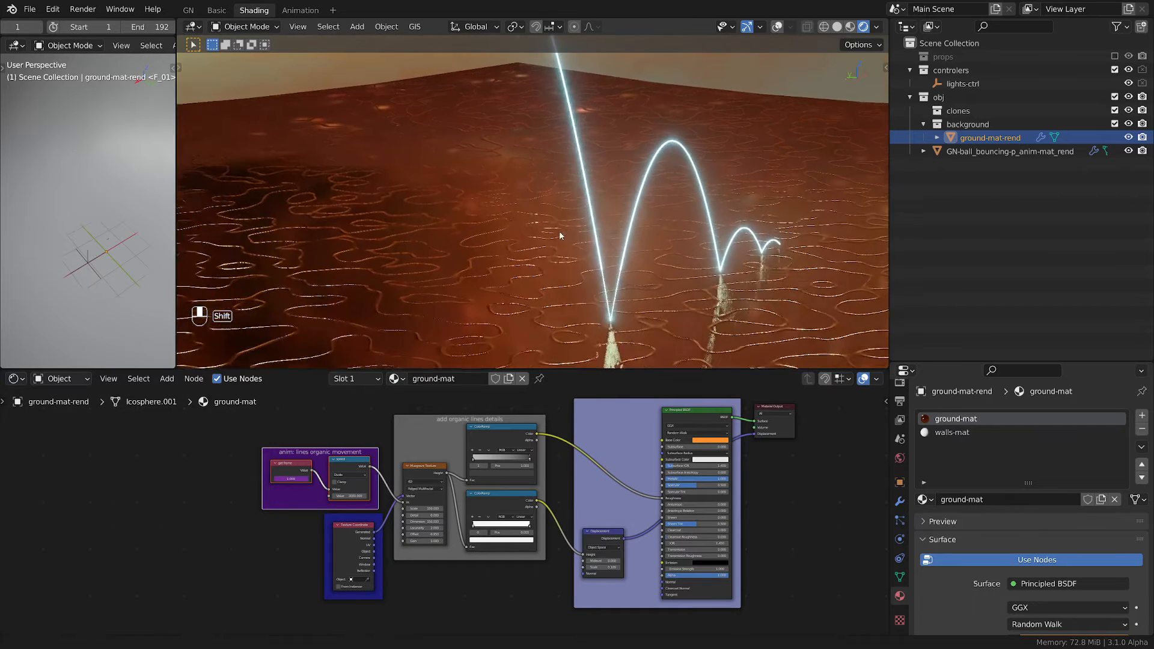
# - Examine the lines organic movement nodes and the Texture Coordinate node, along with the Musgrave Texture they drive
pyautogui.scroll(3, 286, 485)
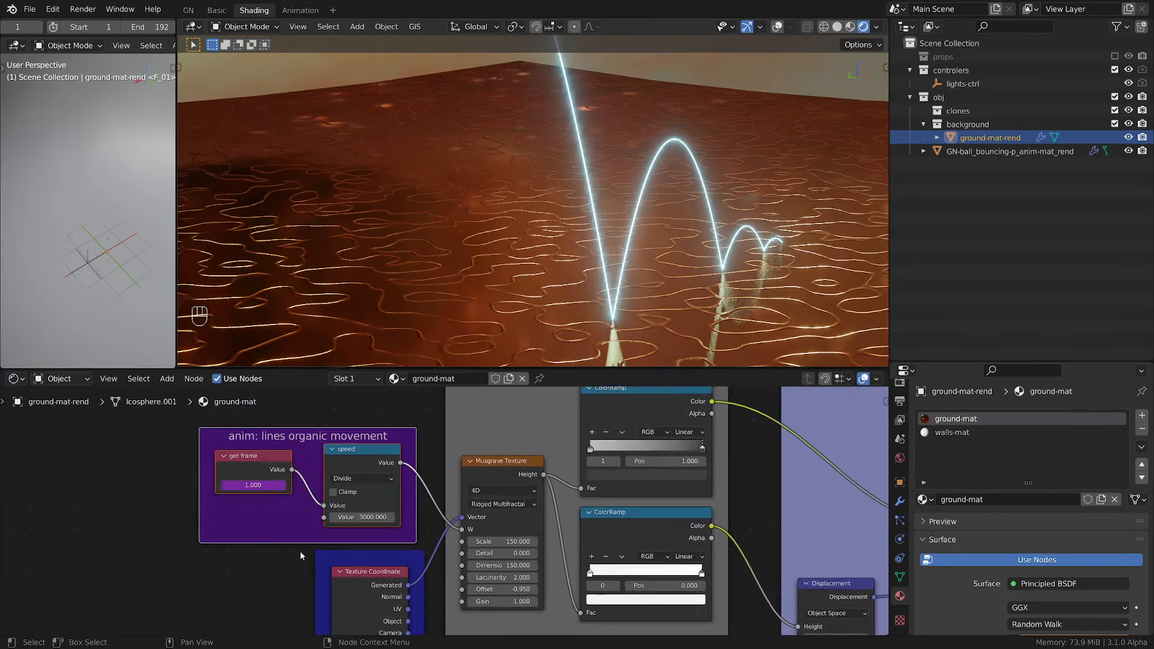
pyautogui.scroll(1, 301, 551)
pyautogui.scroll(-1, 302, 552)
pyautogui.moveTo(338, 584); pyautogui.dragTo(366, 497, button='middle')
pyautogui.scroll(1, 366, 498)
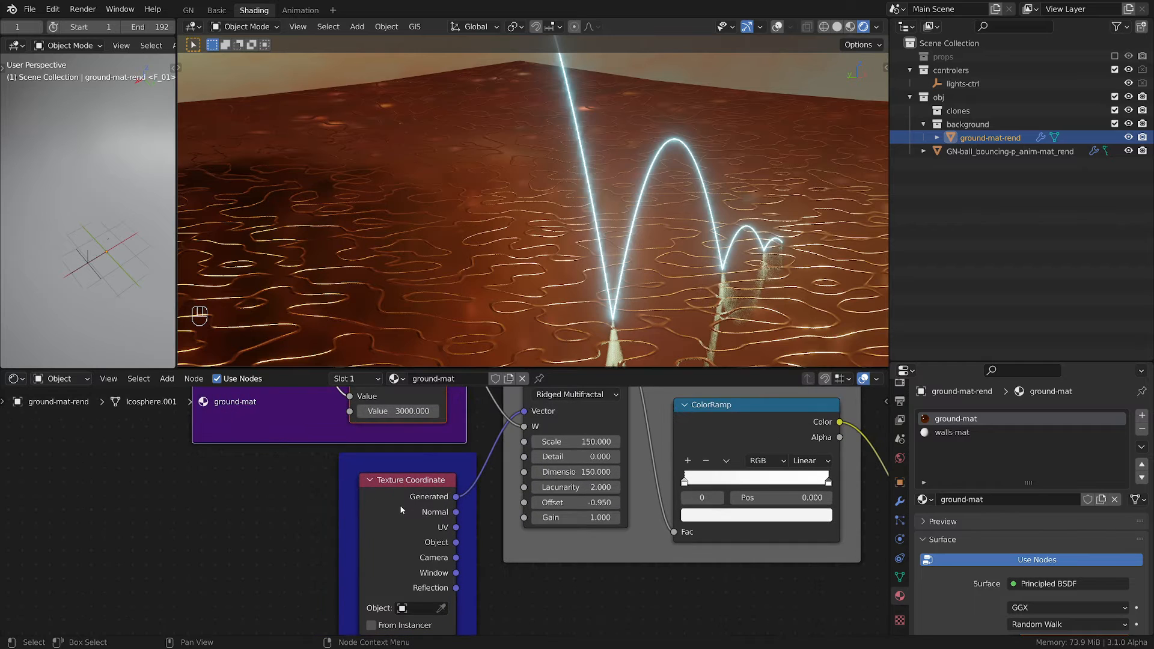
pyautogui.moveTo(510, 484); pyautogui.dragTo(515, 617, button='middle')
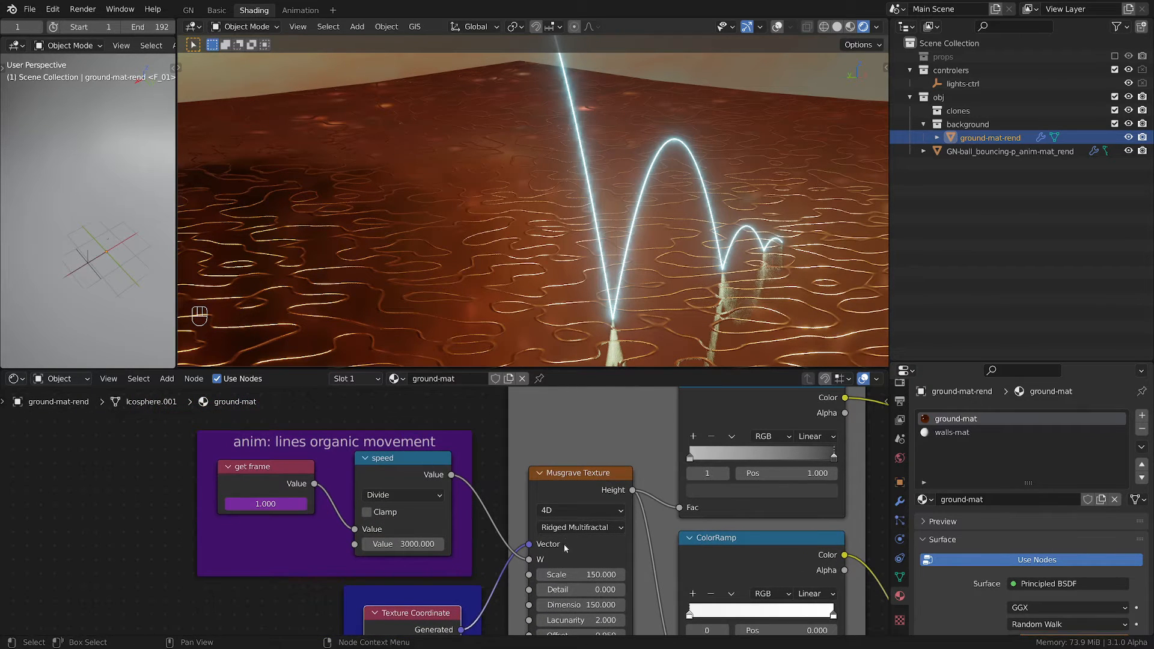
pyautogui.moveTo(481, 529); pyautogui.dragTo(550, 520, button='middle')
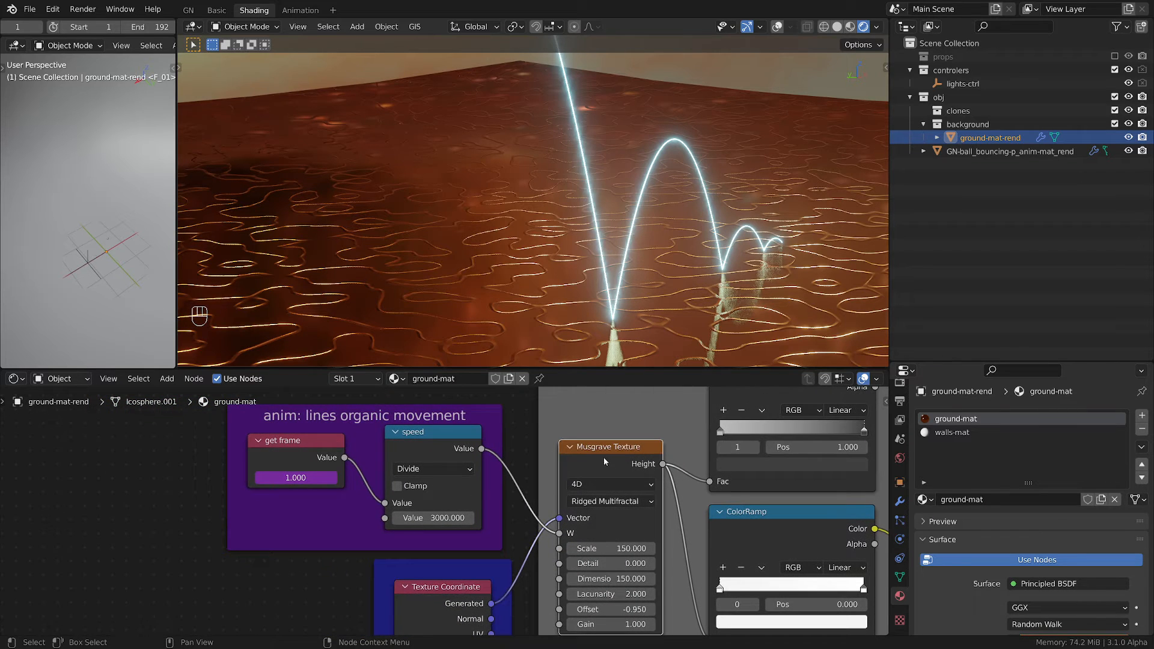
pyautogui.moveTo(635, 473); pyautogui.dragTo(506, 460, button='middle')
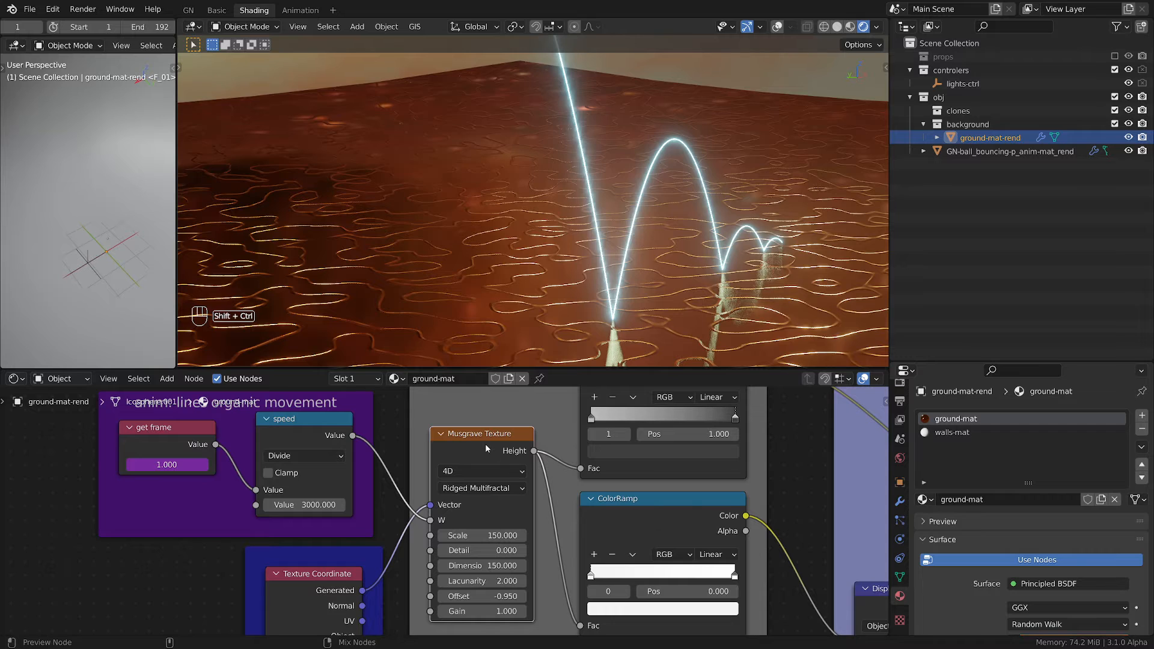
# - Preview the Musgrave Texture's output on the ground and examine its scale, dimension and offset settings
pyautogui.keyDown('ctrl'); pyautogui.keyDown('shift'); pyautogui.click(485, 444); pyautogui.keyUp('shift'); pyautogui.keyUp('ctrl')
pyautogui.scroll(-1, 497, 531)
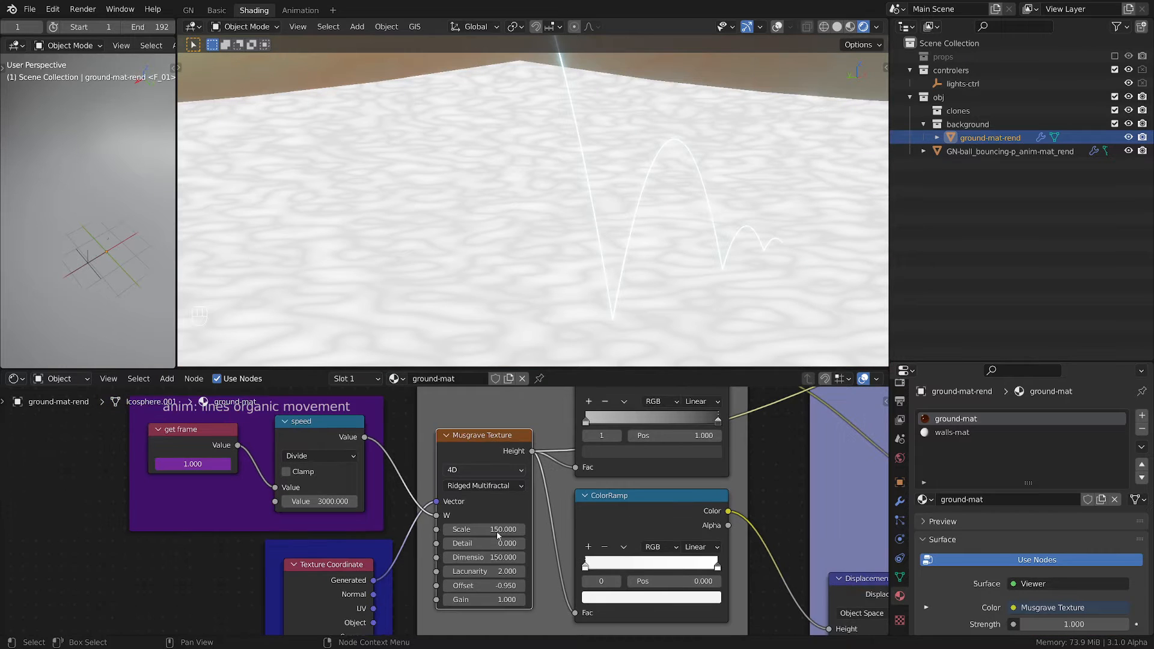
pyautogui.scroll(2, 496, 531)
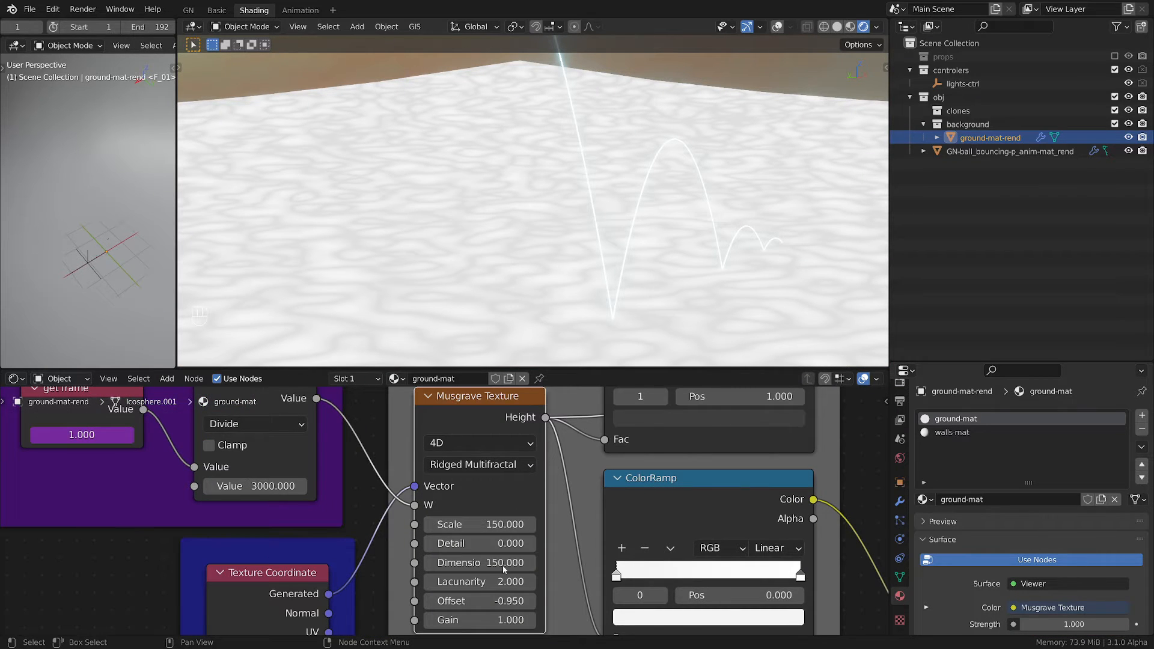
pyautogui.scroll(-3, 558, 557)
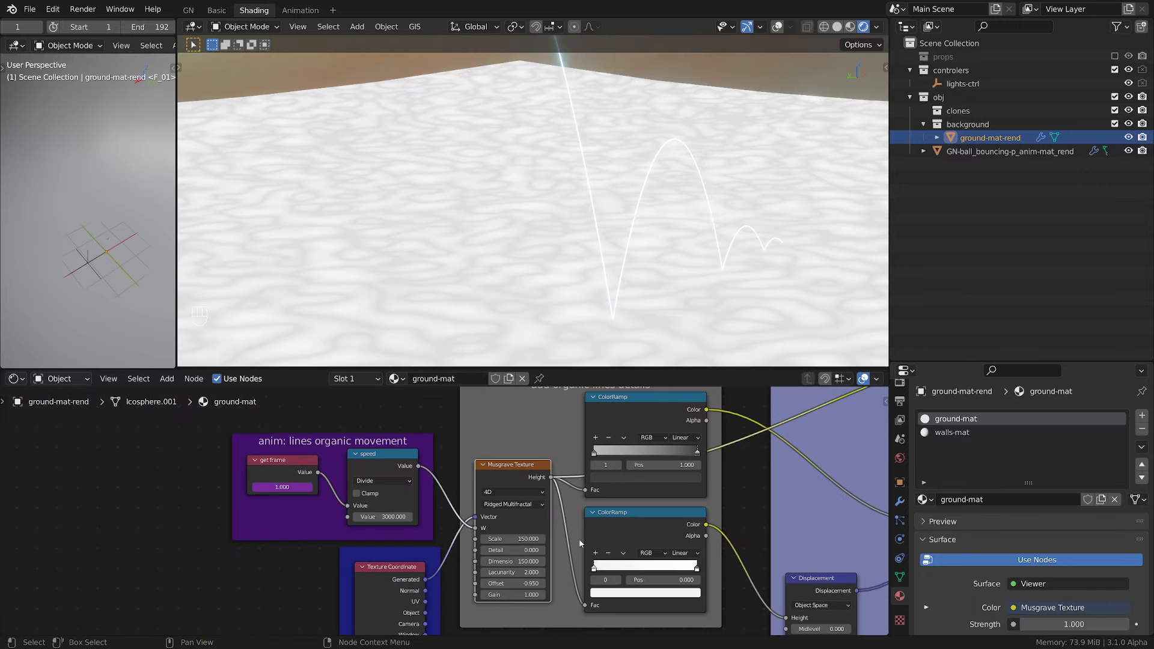
# - Follow the two ColorRamps out of the organic lines details frame and select the Displacement node
pyautogui.moveTo(580, 543); pyautogui.dragTo(605, 562, button='middle')
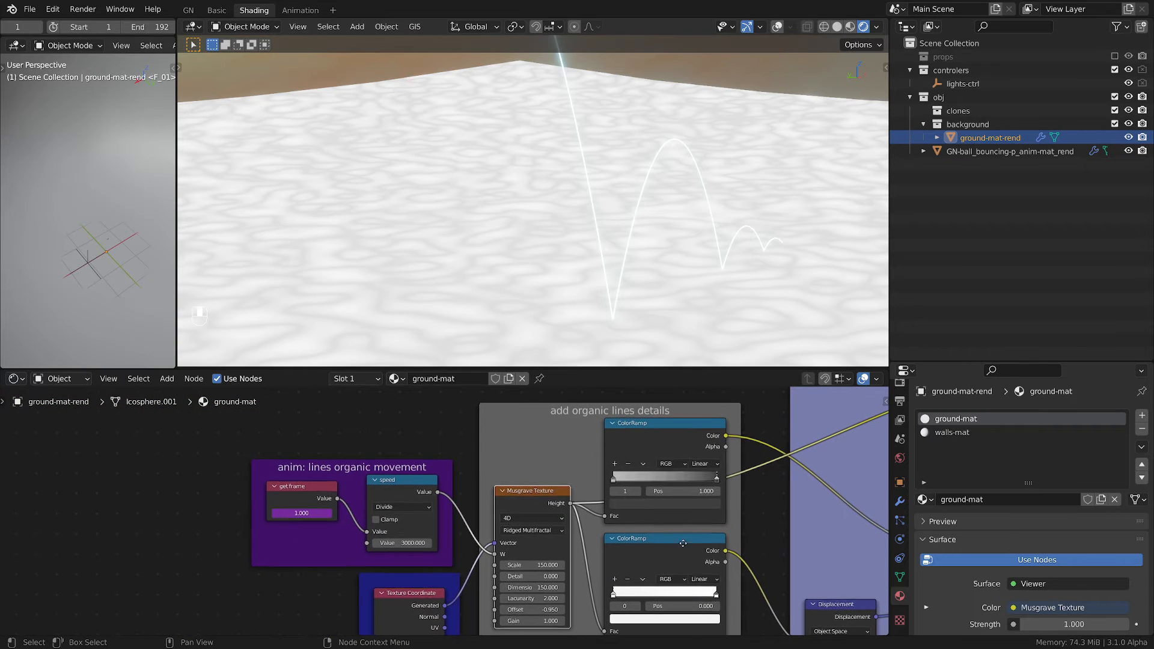
pyautogui.moveTo(683, 543); pyautogui.dragTo(507, 481, button='middle')
pyautogui.scroll(-4, 503, 522)
pyautogui.scroll(3, 490, 533)
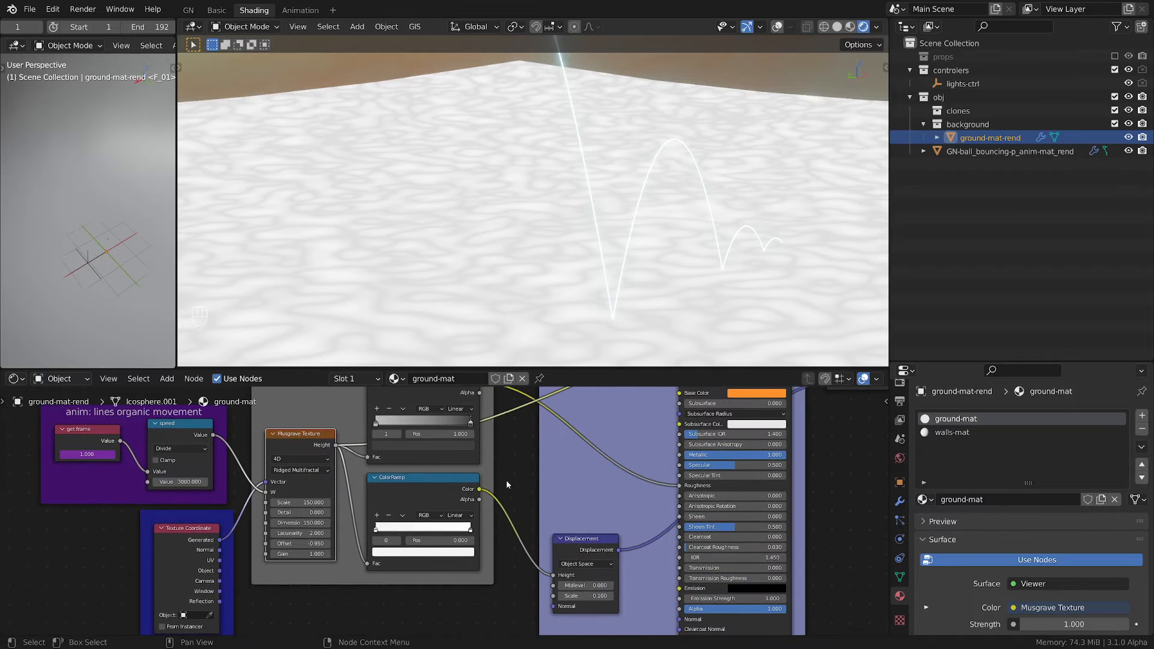
pyautogui.click(594, 539)
# - Preview the ground-mat Principled BSDF on the ground and look closely at the organic lines in the viewport
pyautogui.scroll(-2, 614, 505)
pyautogui.moveTo(824, 413); pyautogui.dragTo(704, 491, button='middle')
pyautogui.scroll(2, 693, 441)
pyautogui.keyDown('ctrl'); pyautogui.keyDown('shift'); pyautogui.click(589, 439); pyautogui.keyUp('shift'); pyautogui.keyUp('ctrl')
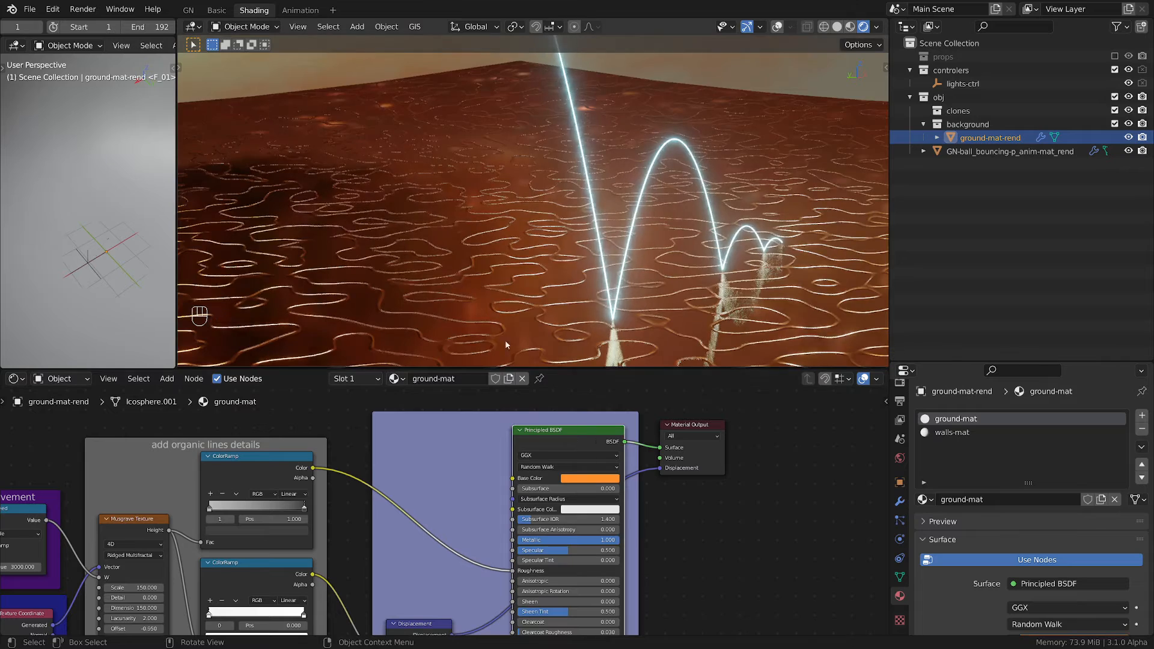
pyautogui.moveTo(505, 340); pyautogui.dragTo(497, 314, button='middle')
pyautogui.scroll(3, 522, 312)
pyautogui.scroll(-1, 521, 312)
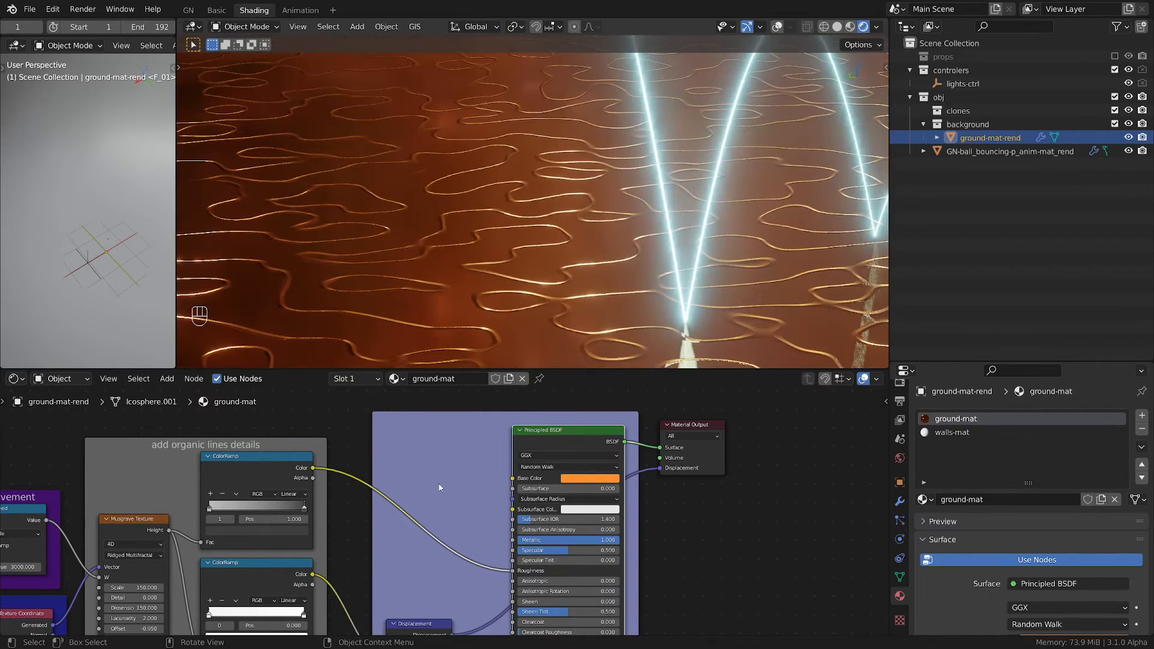
# - Examine how the upper ColorRamp in the organic lines details frame feeds the Principled BSDF's Roughness
pyautogui.moveTo(411, 588); pyautogui.dragTo(565, 563, button='middle')
pyautogui.scroll(-2, 578, 519)
pyautogui.scroll(4, 578, 577)
pyautogui.scroll(-2, 561, 490)
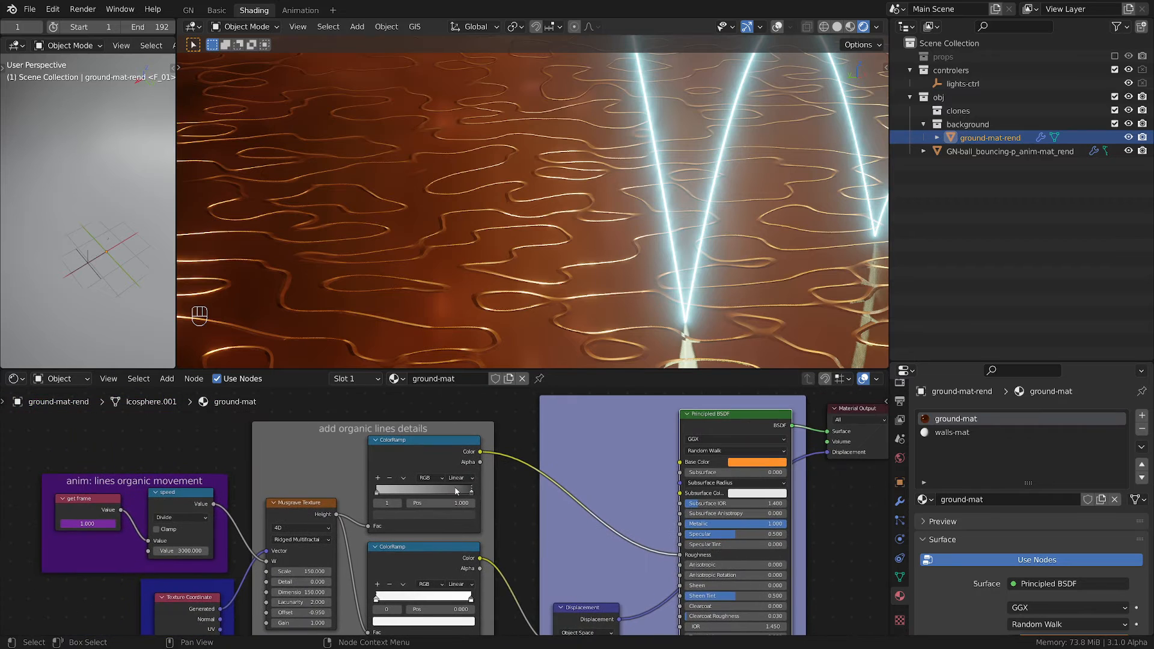
pyautogui.scroll(2, 372, 481)
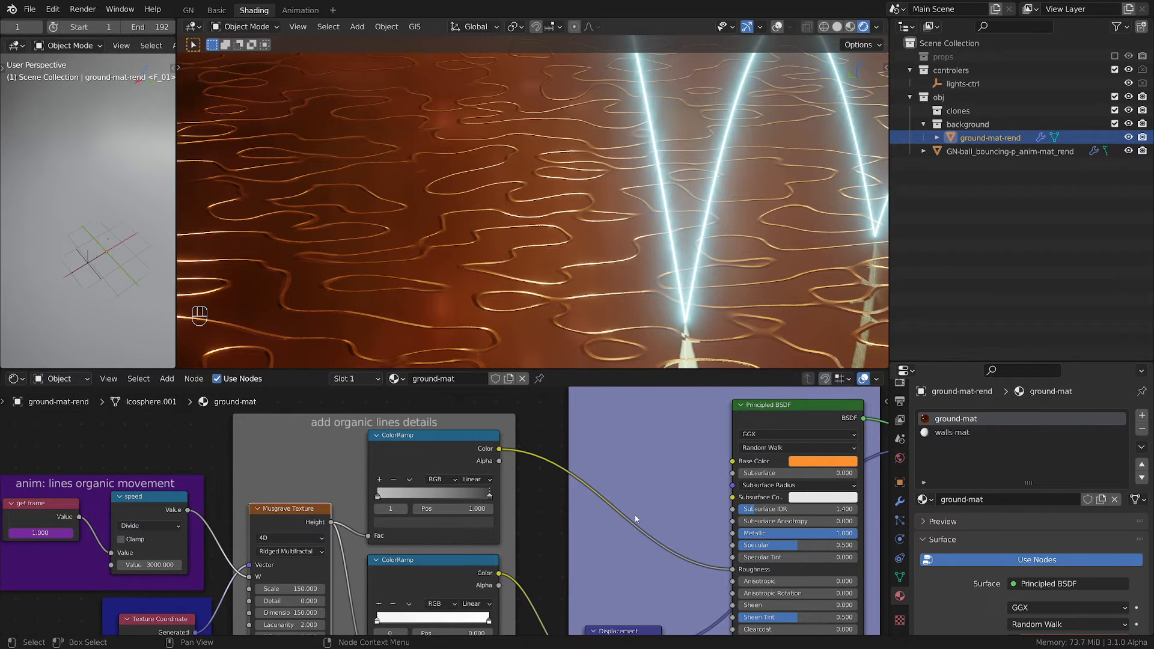
pyautogui.moveTo(634, 514); pyautogui.dragTo(528, 508, button='middle')
pyautogui.scroll(-3, 522, 514)
pyautogui.scroll(7, 366, 500)
pyautogui.scroll(1, 340, 488)
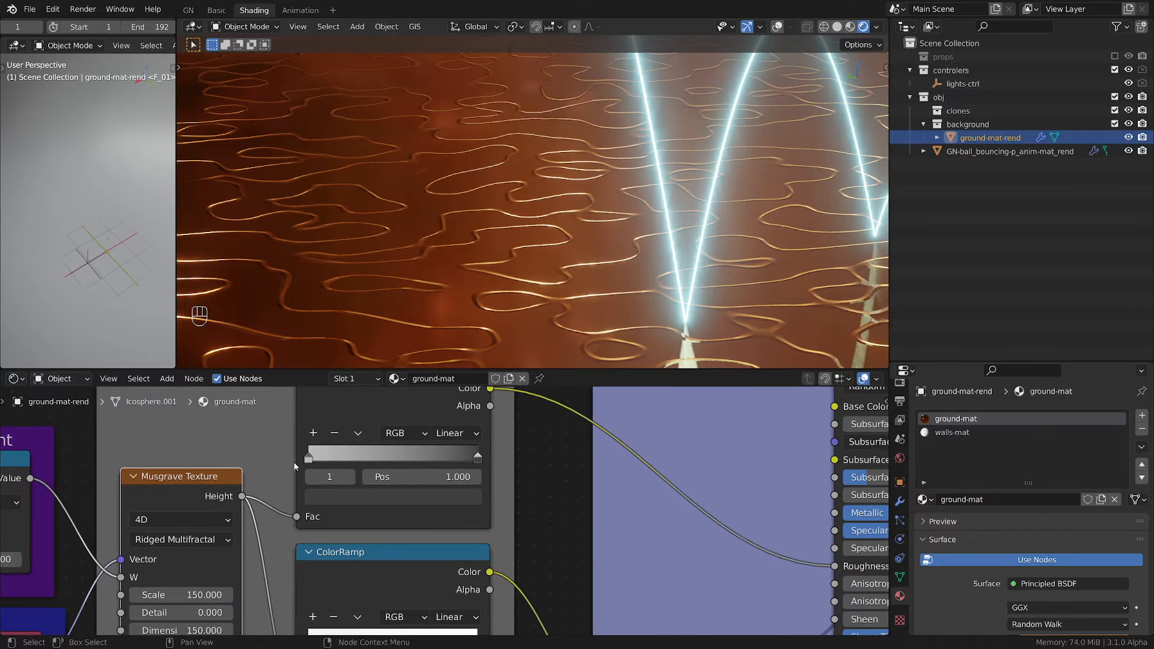
# - Inspect the grey values of both stops on the ColorRamp driving Roughness
pyautogui.click(309, 459)
pyautogui.click(353, 499)
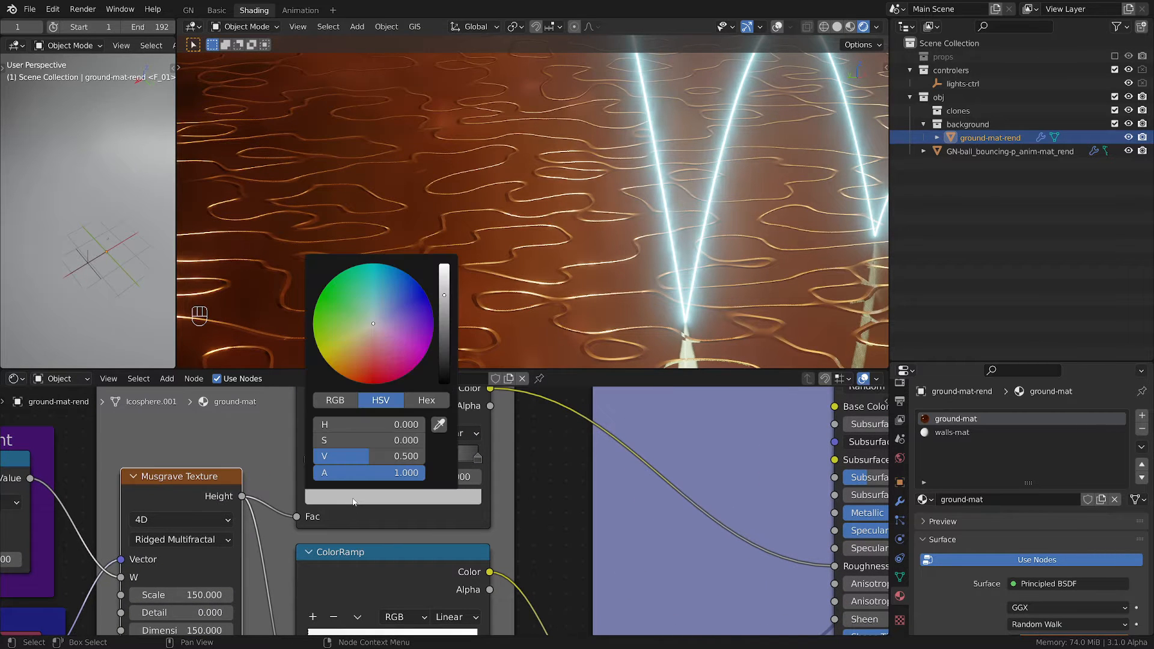
pyautogui.click(479, 460)
pyautogui.click(430, 495)
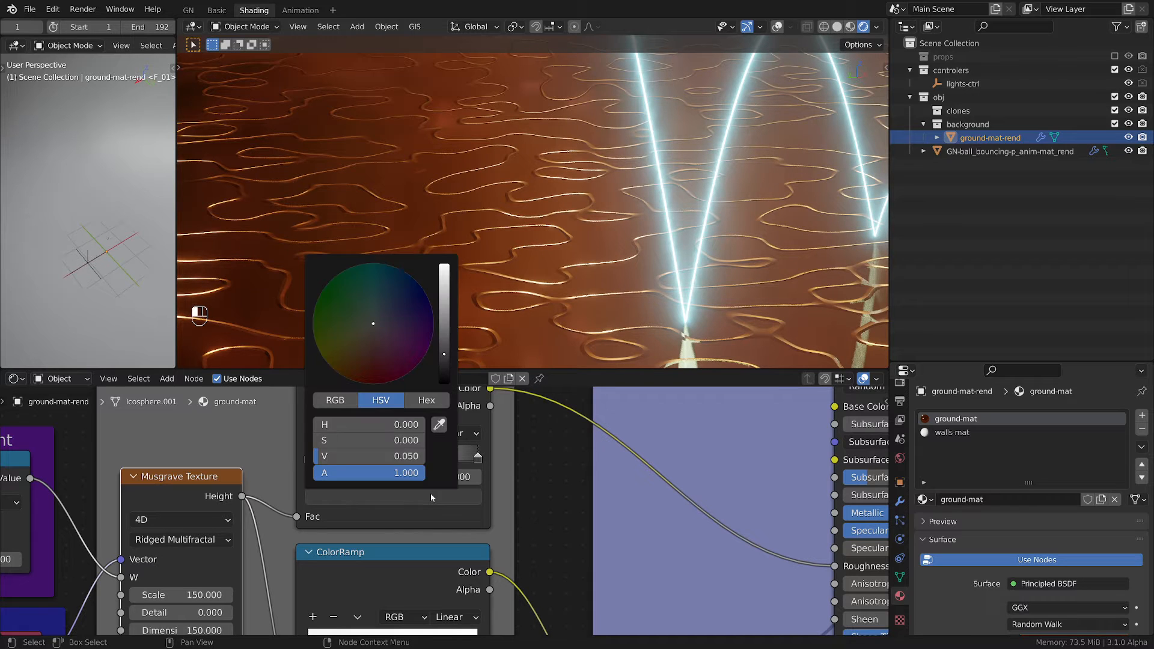
pyautogui.click(555, 545)
# - Inspect the colour values of both stops on the ColorRamp driving the Displacement node's Height
pyautogui.moveTo(563, 554); pyautogui.dragTo(578, 466, button='middle')
pyautogui.scroll(1, 472, 565)
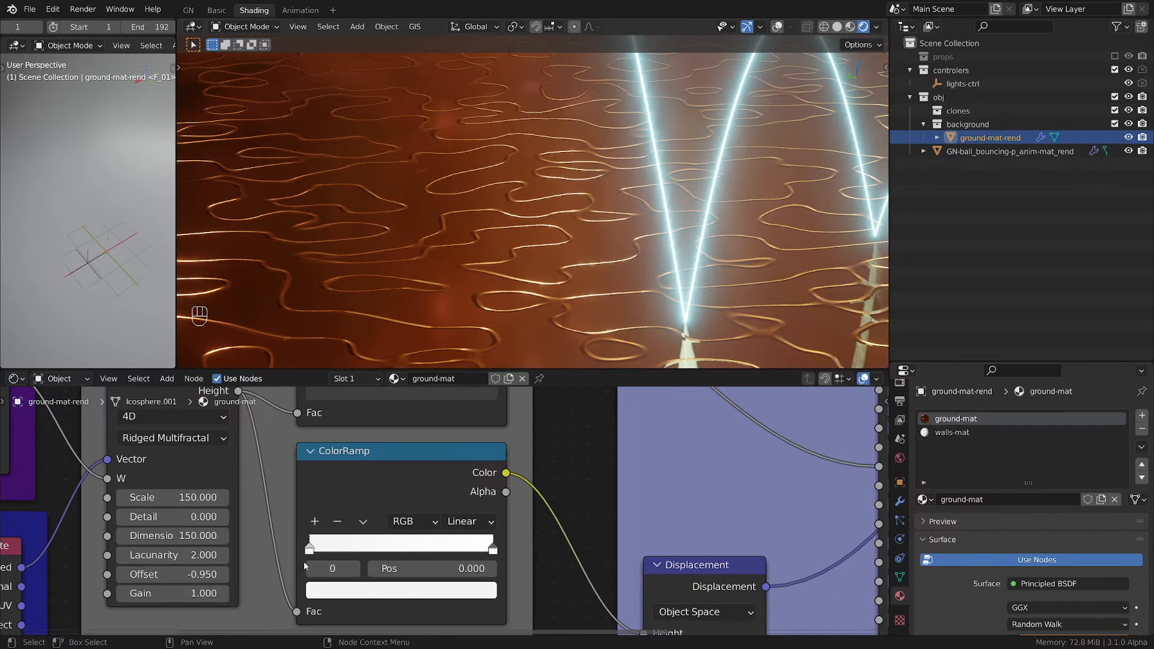
pyautogui.click(386, 591)
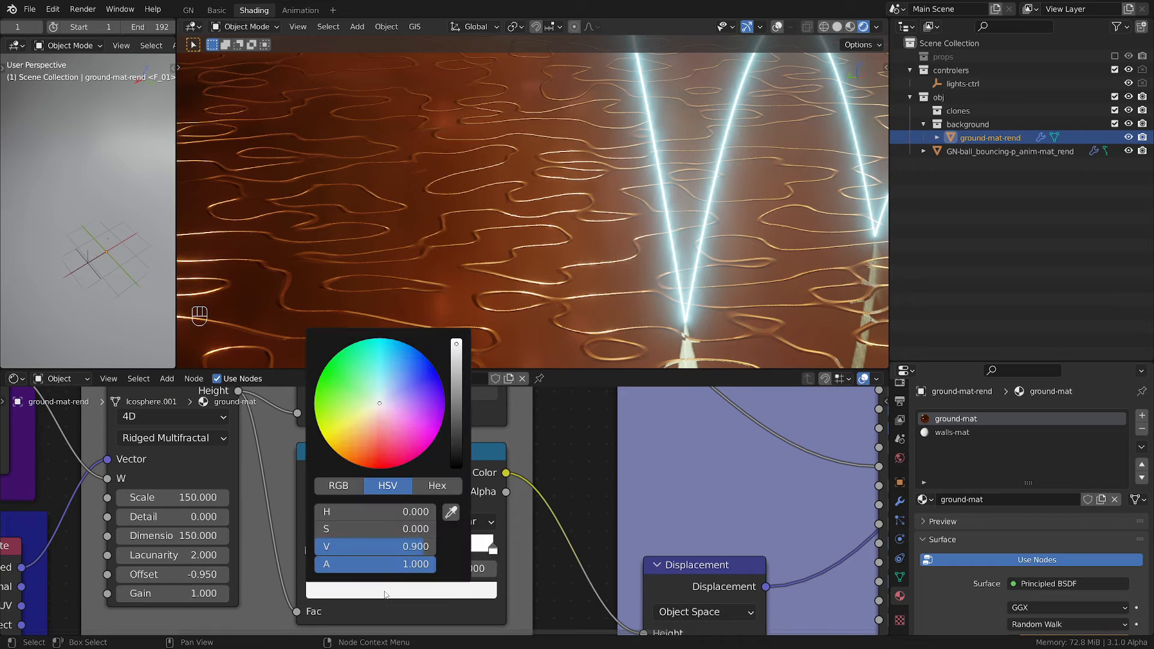
pyautogui.click(492, 550)
pyautogui.click(460, 587)
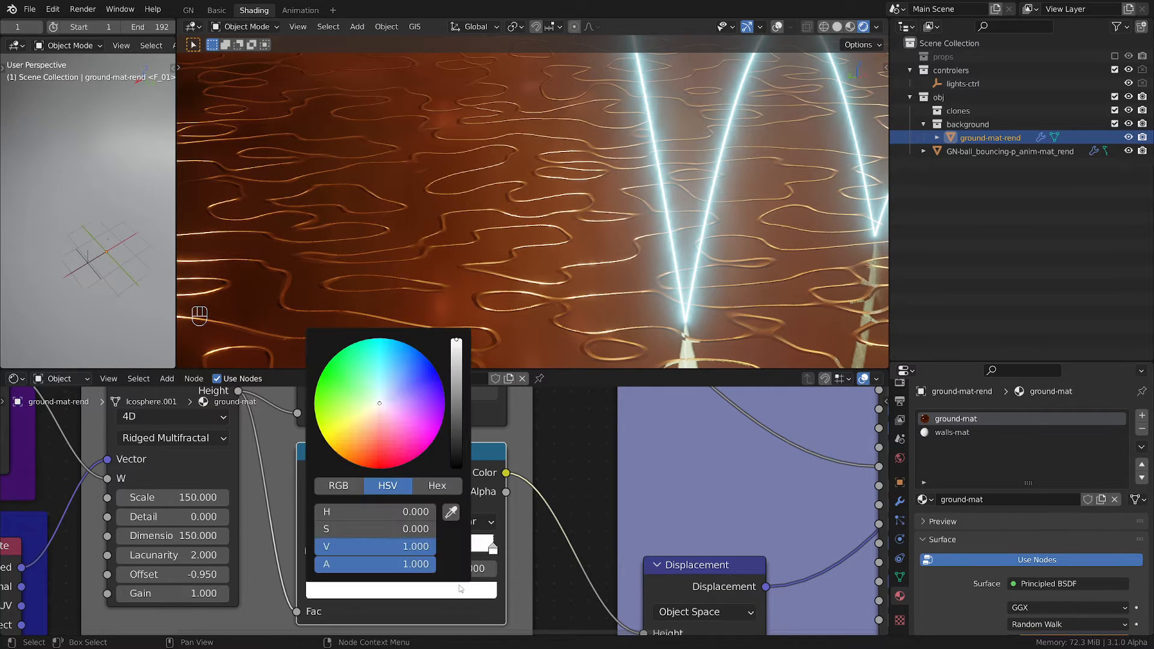
# - Examine ground-mat's Displacement connection and the lines organic movement frame whose speed node drives the Musgrave Texture's W
pyautogui.scroll(-3, 579, 473)
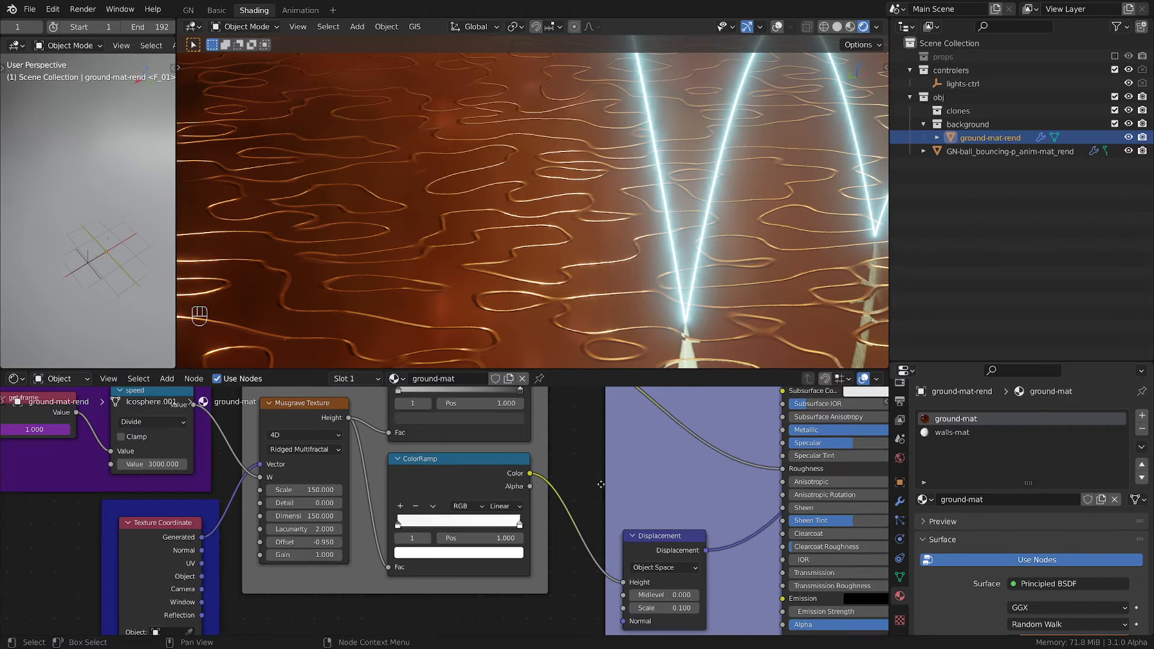
pyautogui.moveTo(673, 579); pyautogui.dragTo(419, 586, button='middle')
pyautogui.scroll(-5, 444, 539)
pyautogui.moveTo(458, 506); pyautogui.dragTo(566, 561, button='middle')
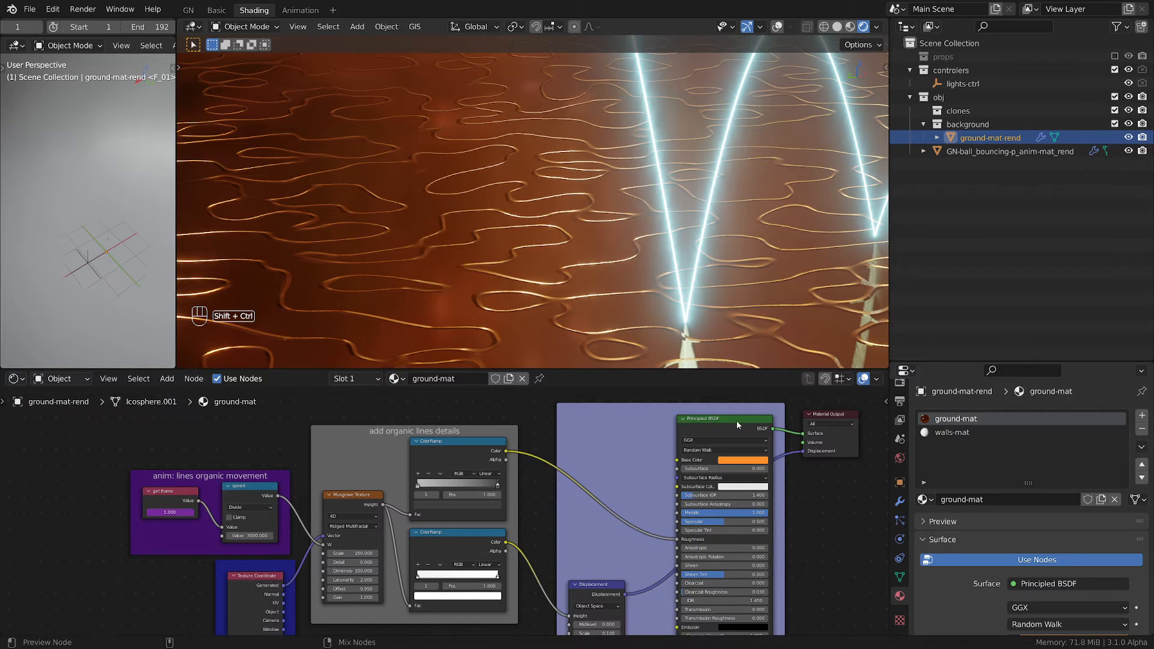
pyautogui.keyDown('ctrl'); pyautogui.moveTo(77, 556); pyautogui.dragTo(149, 554, button='middle'); pyautogui.keyUp('ctrl')
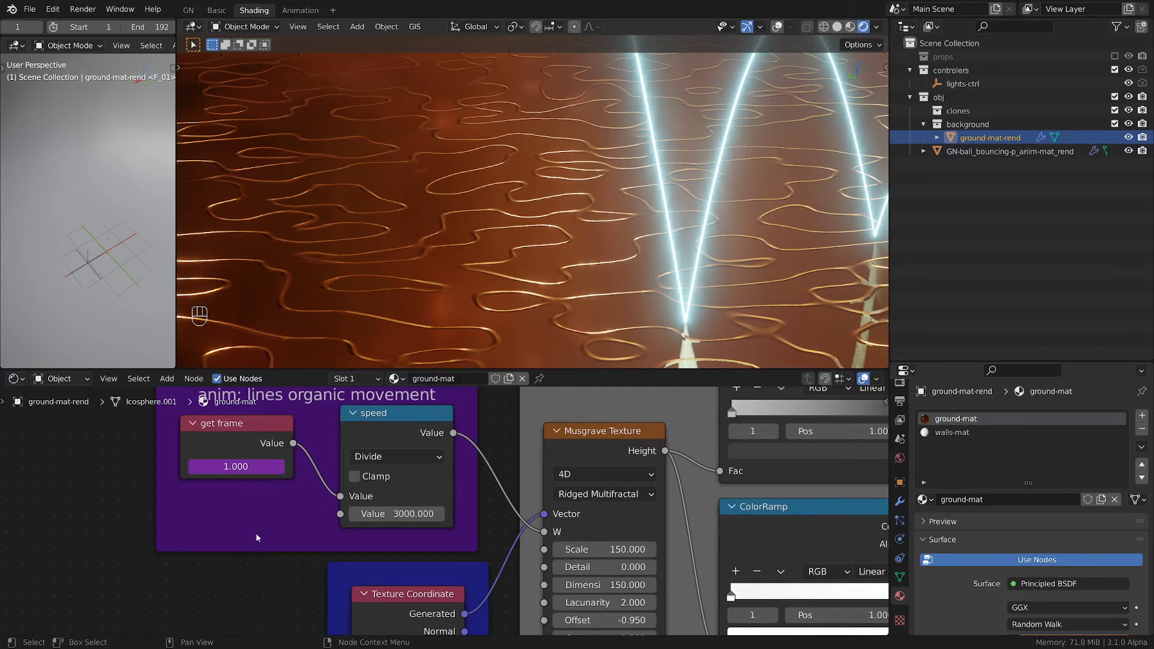
# - Play the animation in short stretches and watch the organic lines move on the ground from a closer, steeper view
pyautogui.press('space')
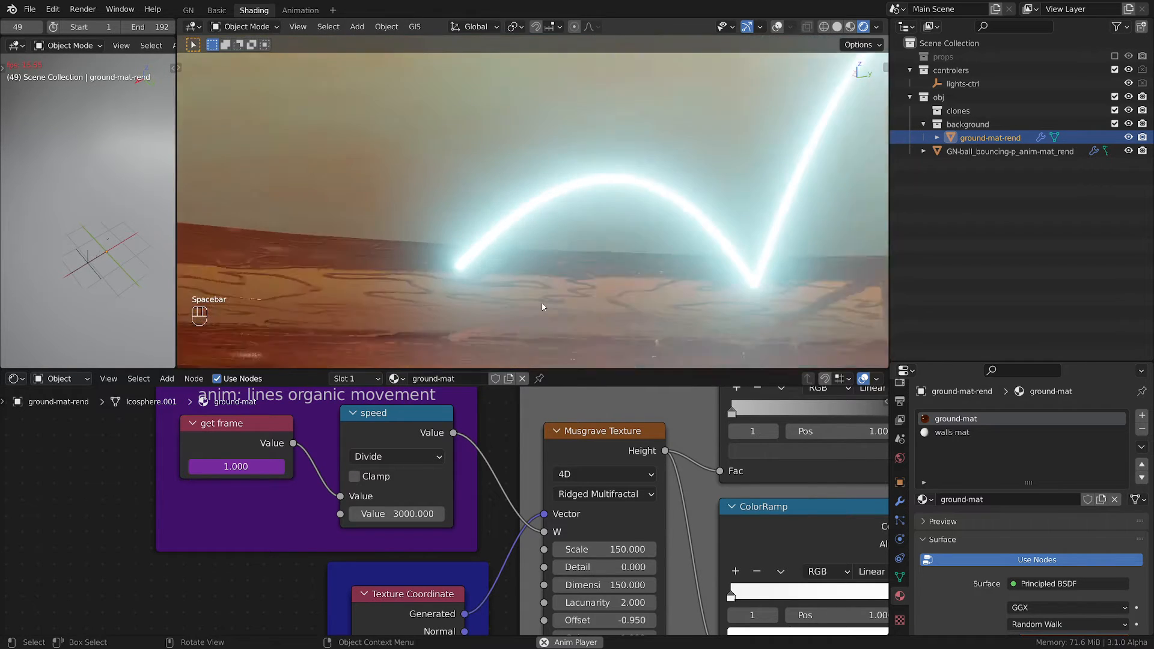
pyautogui.moveTo(554, 323); pyautogui.dragTo(565, 96, button='middle')
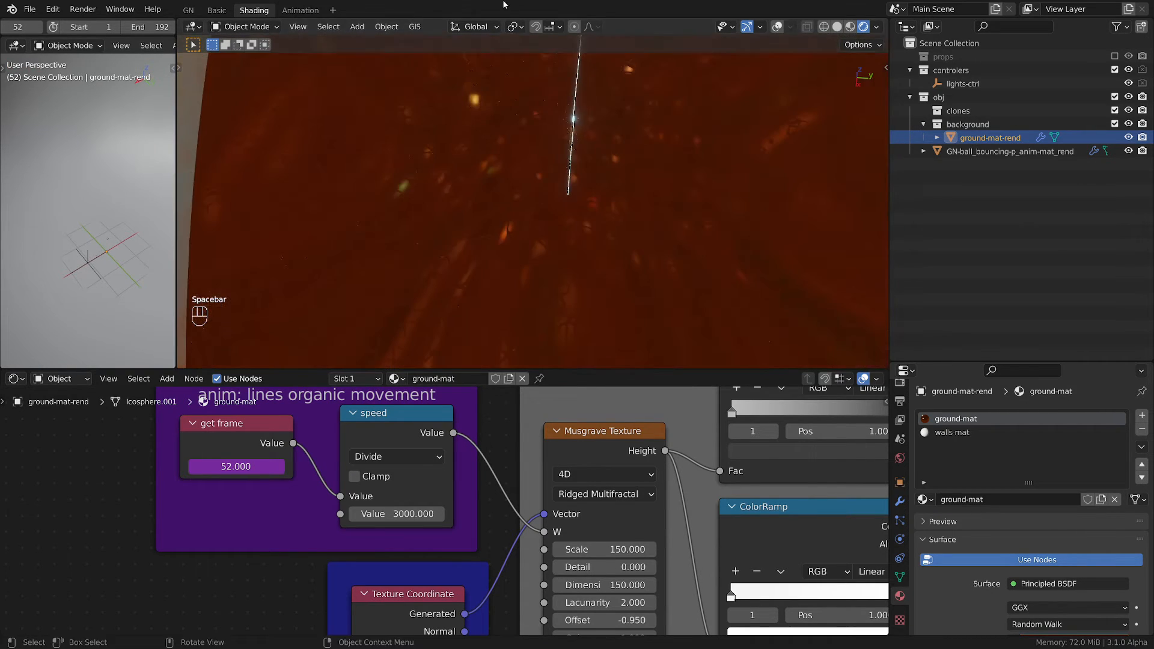
pyautogui.keyDown('shift'); pyautogui.moveTo(535, 169); pyautogui.dragTo(412, 275, button='middle'); pyautogui.keyUp('shift')
pyautogui.scroll(10, 504, 216)
pyautogui.press('space')
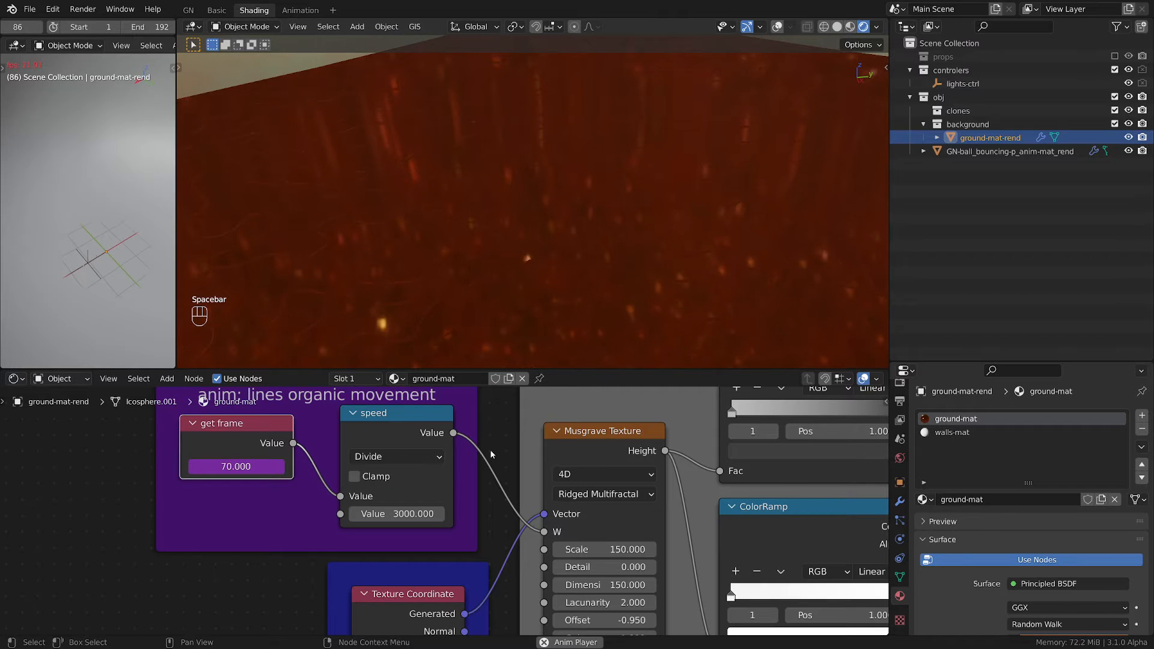
pyautogui.press('space')
# - Return the viewport to the camera view and select the GN-ball_bouncing-p_anim-mat_rend object to show its material nodes
pyautogui.scroll(-4, 496, 449)
pyautogui.scroll(-2, 511, 443)
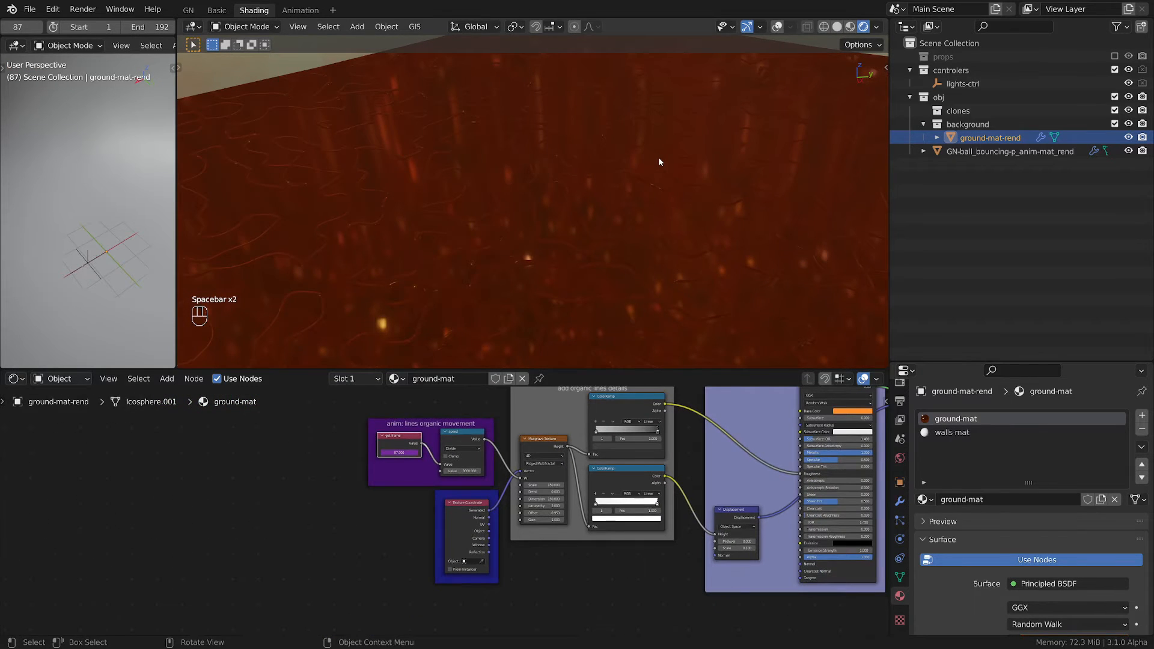
pyautogui.press('KP_0')
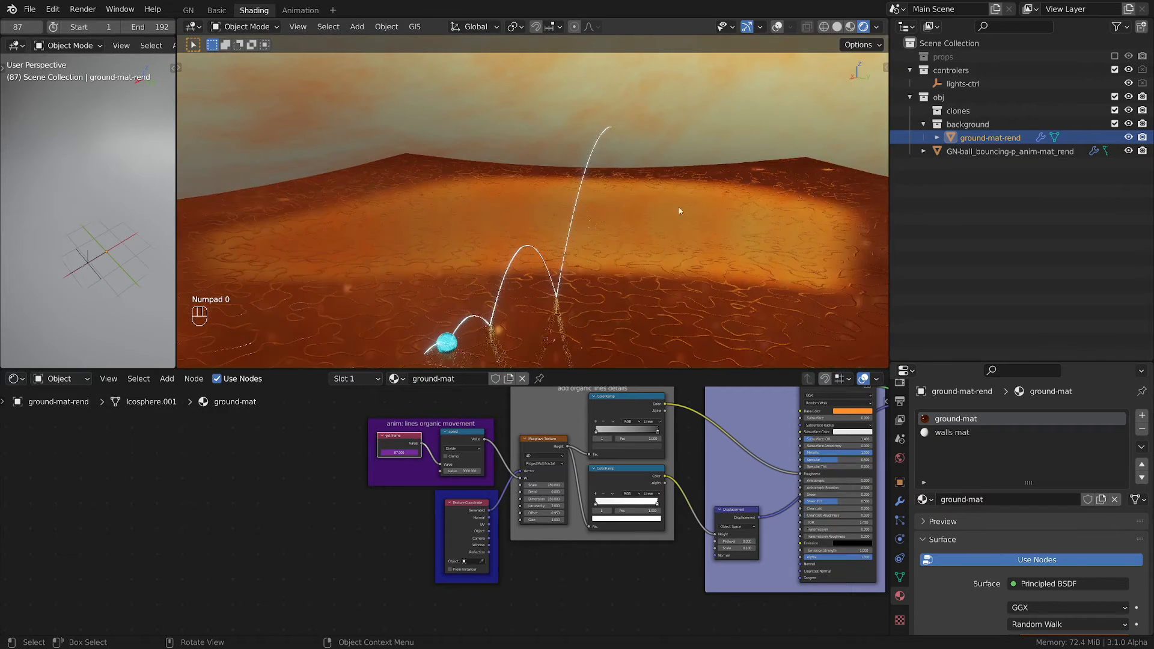
pyautogui.click(992, 153)
pyautogui.scroll(3, 690, 465)
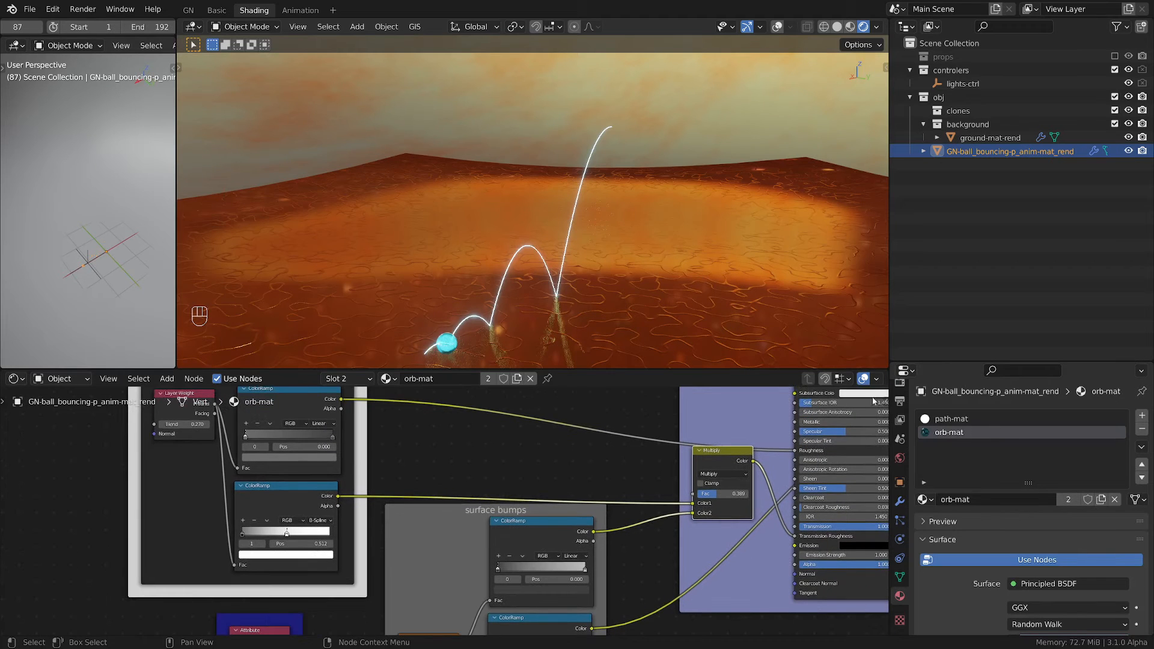
# - Show the path-mat material and inspect its Emission node's strength and HSV colour values
pyautogui.click(961, 418)
pyautogui.moveTo(776, 443); pyautogui.dragTo(566, 569, button='middle')
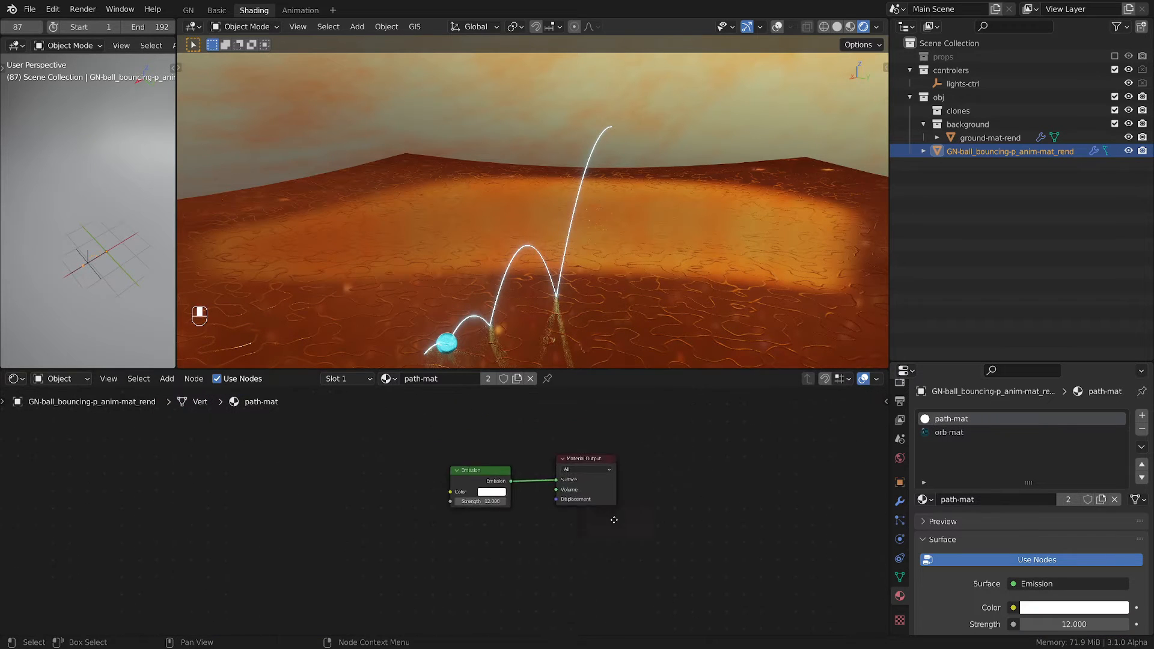
pyautogui.scroll(7, 518, 536)
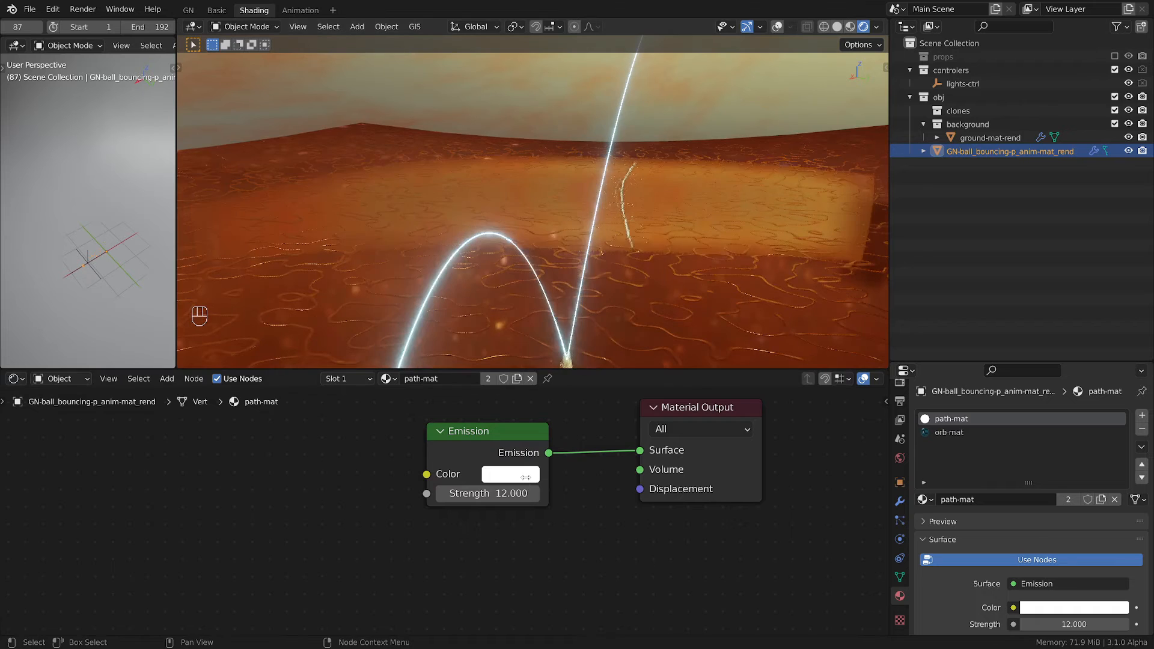
pyautogui.scroll(1, 529, 541)
pyautogui.click(506, 463)
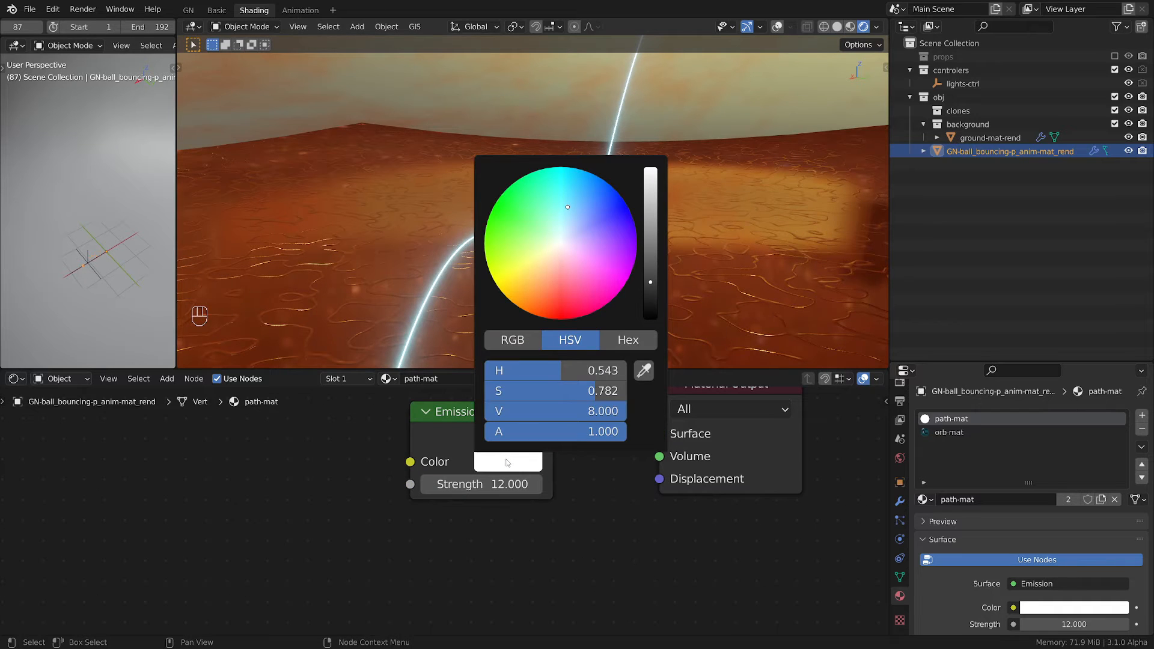
pyautogui.scroll(-1, 504, 520)
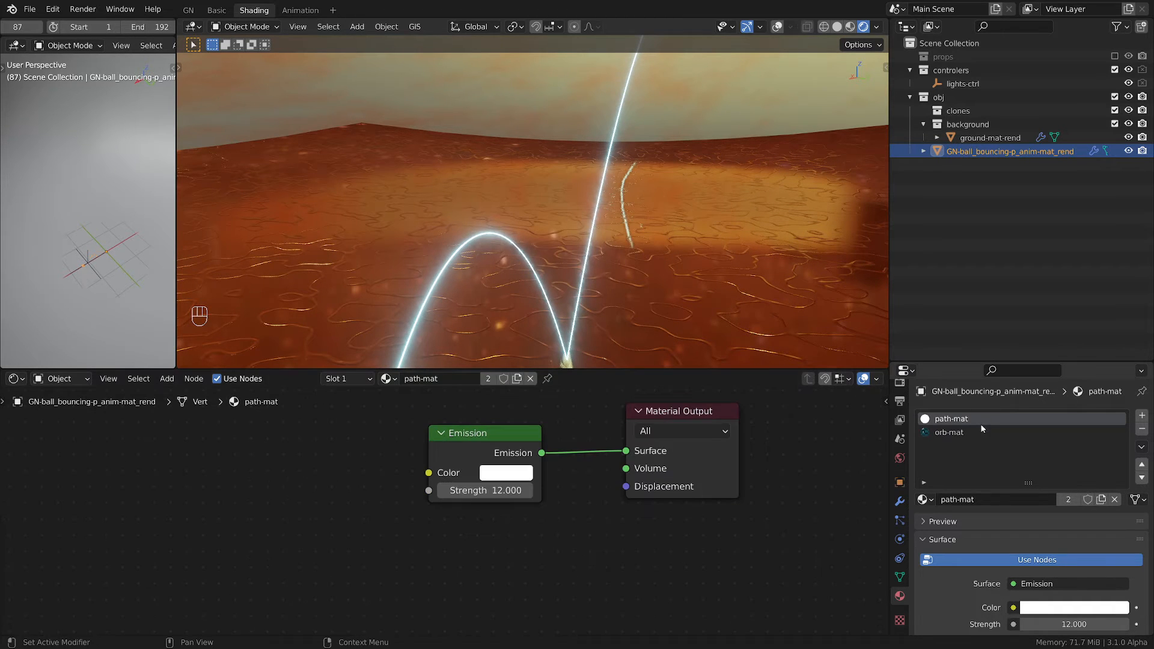
# - Switch to the orb-mat slot and review the scene's Eevee Ambient Occlusion, Bloom and Screen Space Reflections settings
pyautogui.click(969, 431)
pyautogui.scroll(-5, 543, 472)
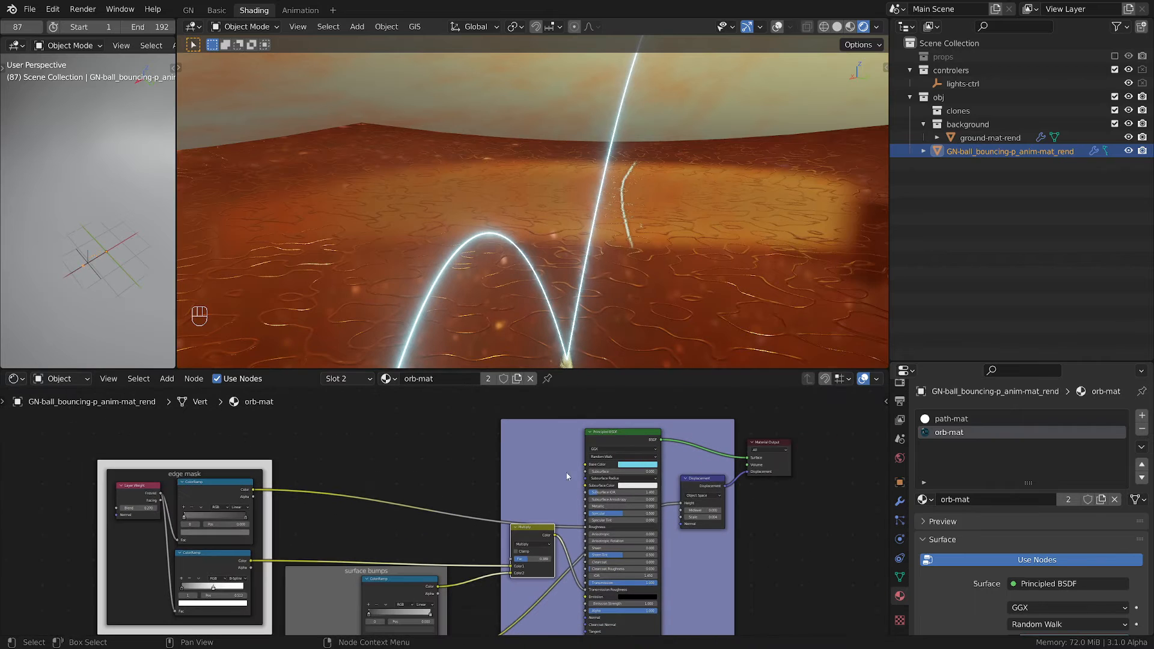
pyautogui.click(900, 401)
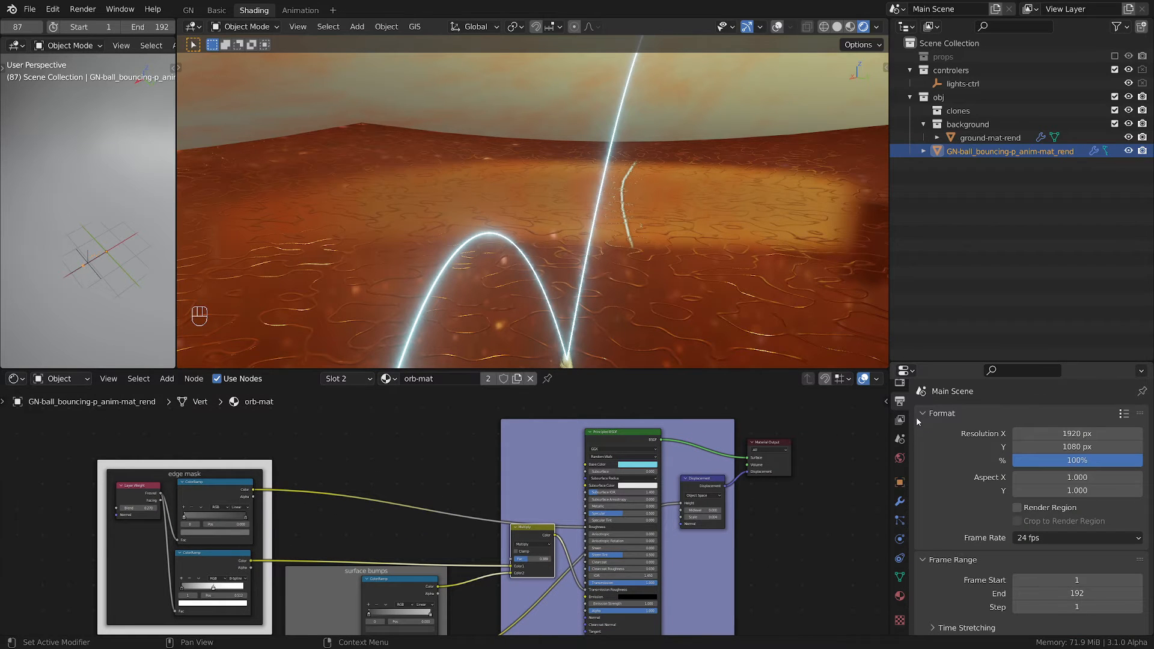
pyautogui.click(899, 383)
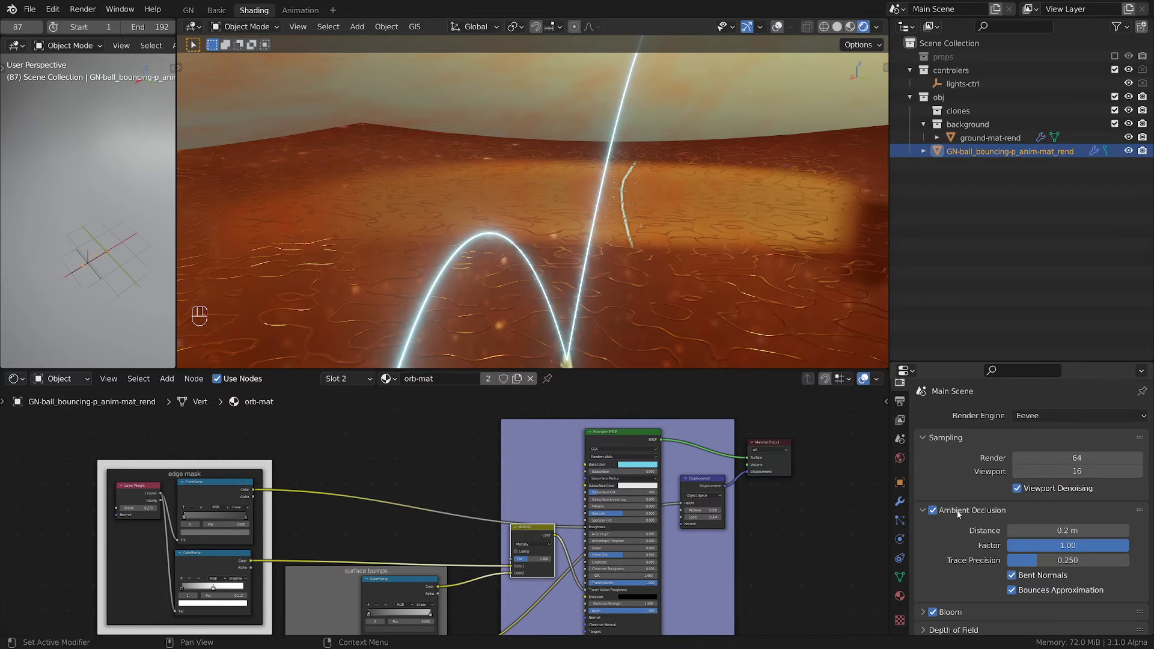
pyautogui.scroll(-3, 960, 498)
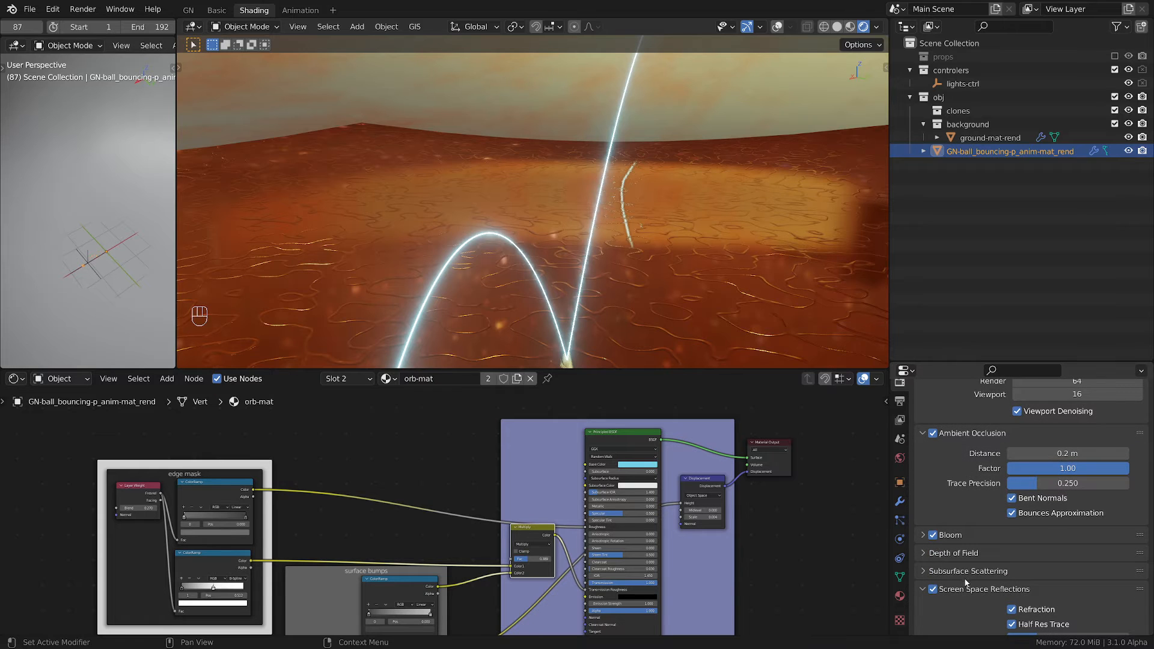
pyautogui.scroll(-3, 968, 547)
pyautogui.scroll(-4, 1033, 522)
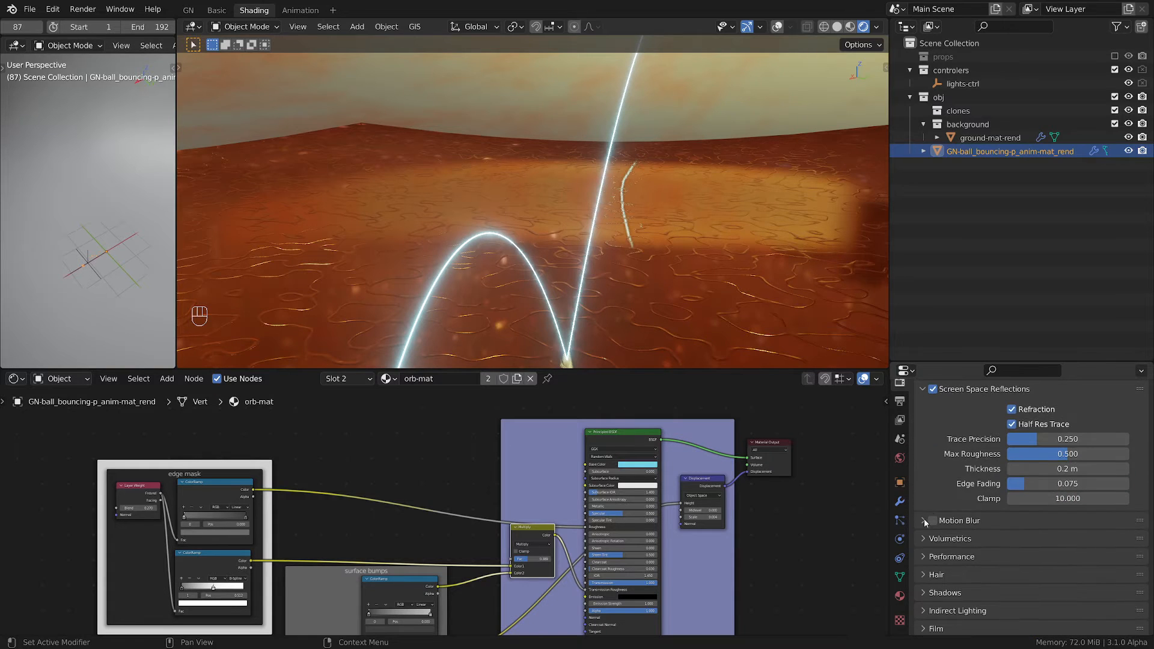
# - Check orb-mat's material settings for backface culling, blend mode, shadow mode and screen space refraction
pyautogui.click(900, 595)
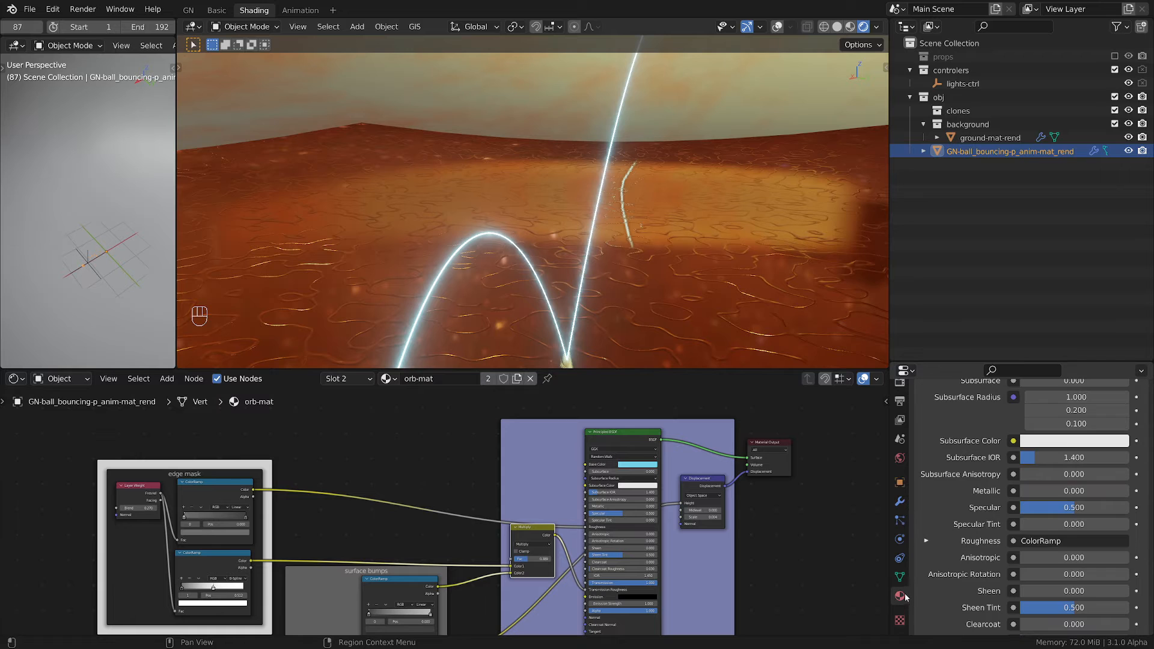
pyautogui.scroll(-5, 1002, 518)
pyautogui.scroll(5, 1022, 480)
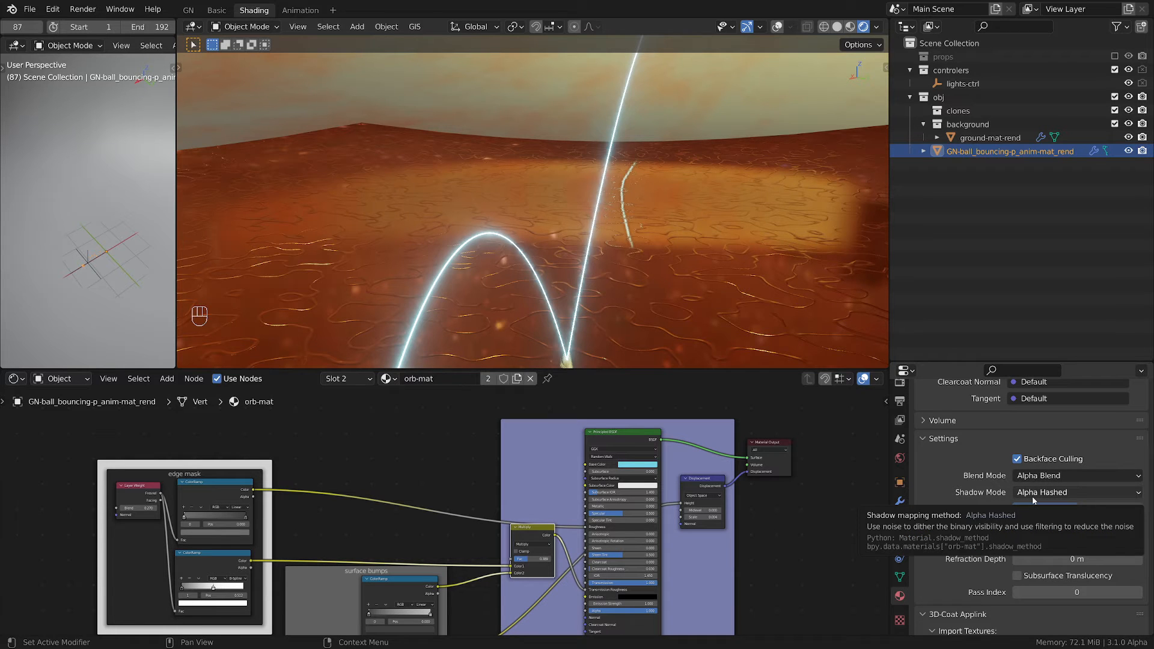
pyautogui.scroll(-4, 662, 225)
# - Look closely at the cyan orb in the viewport alongside the orb-mat node tree
pyautogui.moveTo(662, 224); pyautogui.dragTo(617, 265, button='middle')
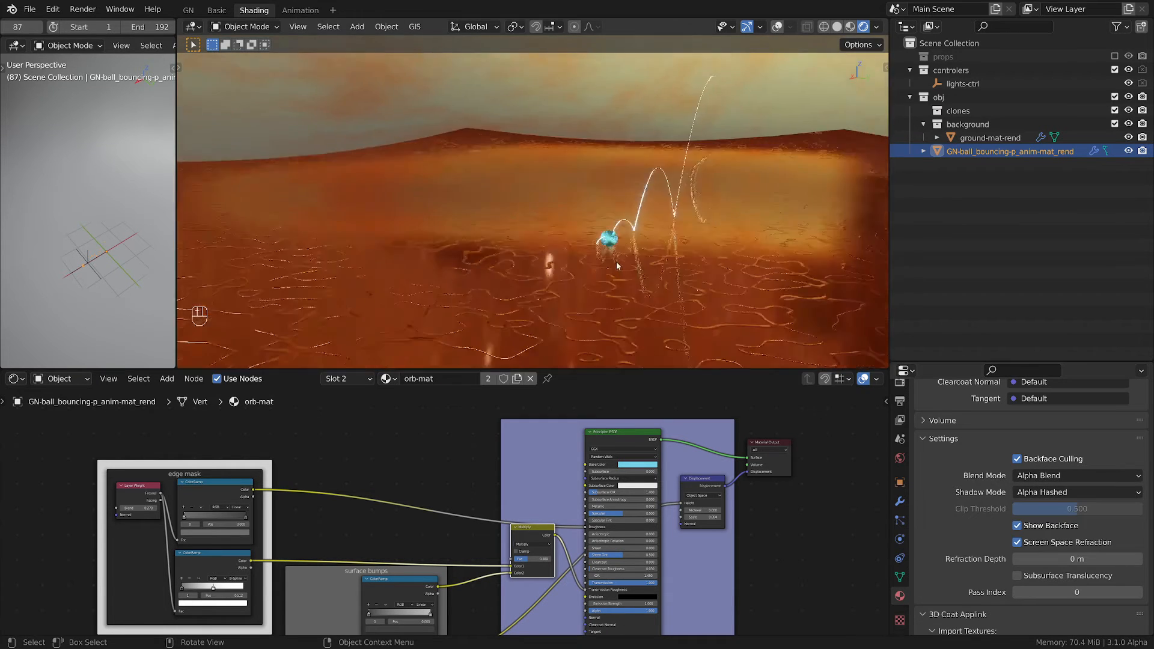
pyautogui.scroll(8, 616, 265)
pyautogui.moveTo(553, 444); pyautogui.dragTo(607, 419, button='middle')
pyautogui.moveTo(413, 542); pyautogui.dragTo(517, 461, button='middle')
pyautogui.moveTo(588, 443); pyautogui.dragTo(548, 466, button='middle')
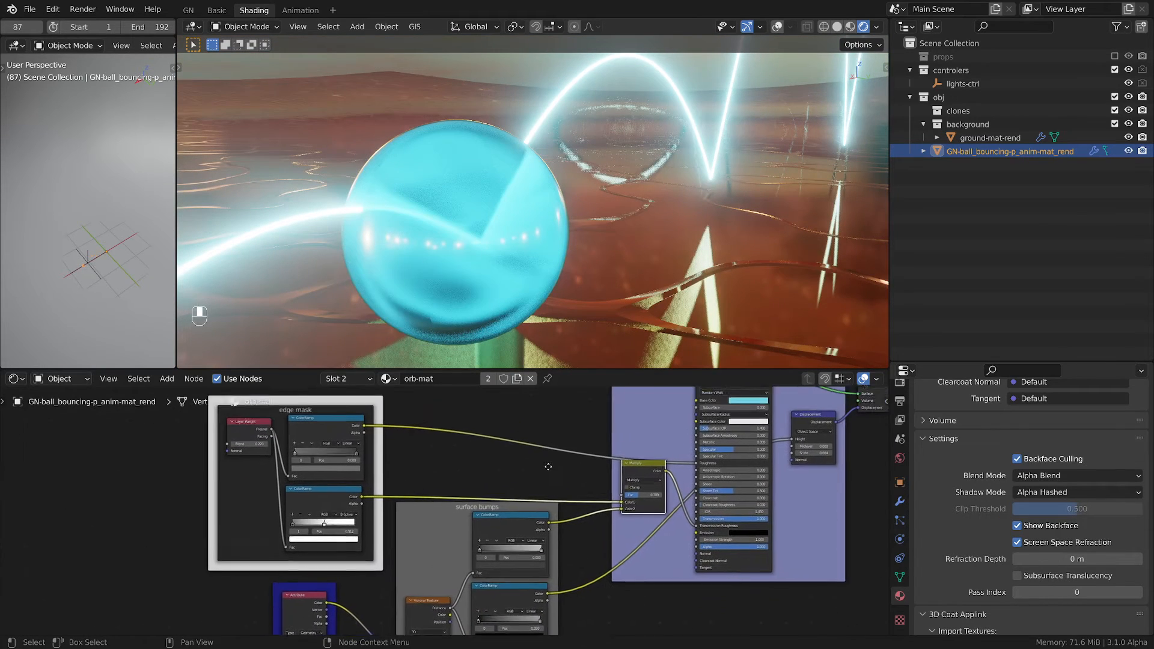
# - Examine orb-mat's edge mask and surface bumps frames in a maximised node editor, and restore the normal layout
pyautogui.hotkey('ctrl', 'space')
pyautogui.scroll(4, 655, 297)
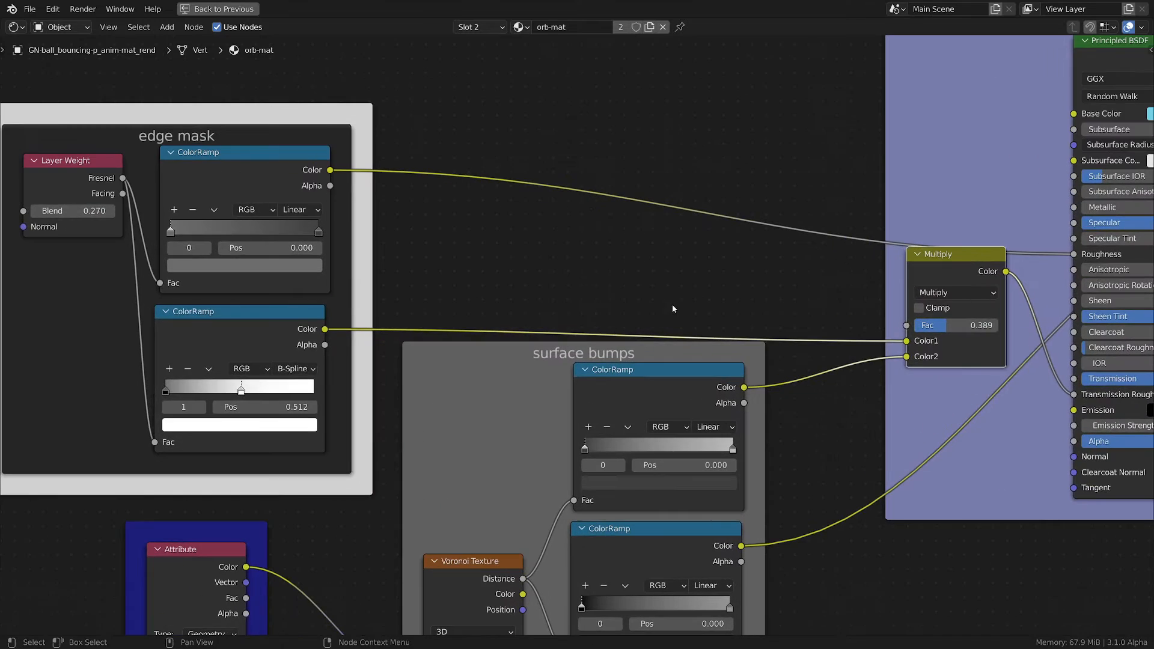
pyautogui.moveTo(685, 283); pyautogui.dragTo(634, 243, button='middle')
pyautogui.scroll(-2, 568, 280)
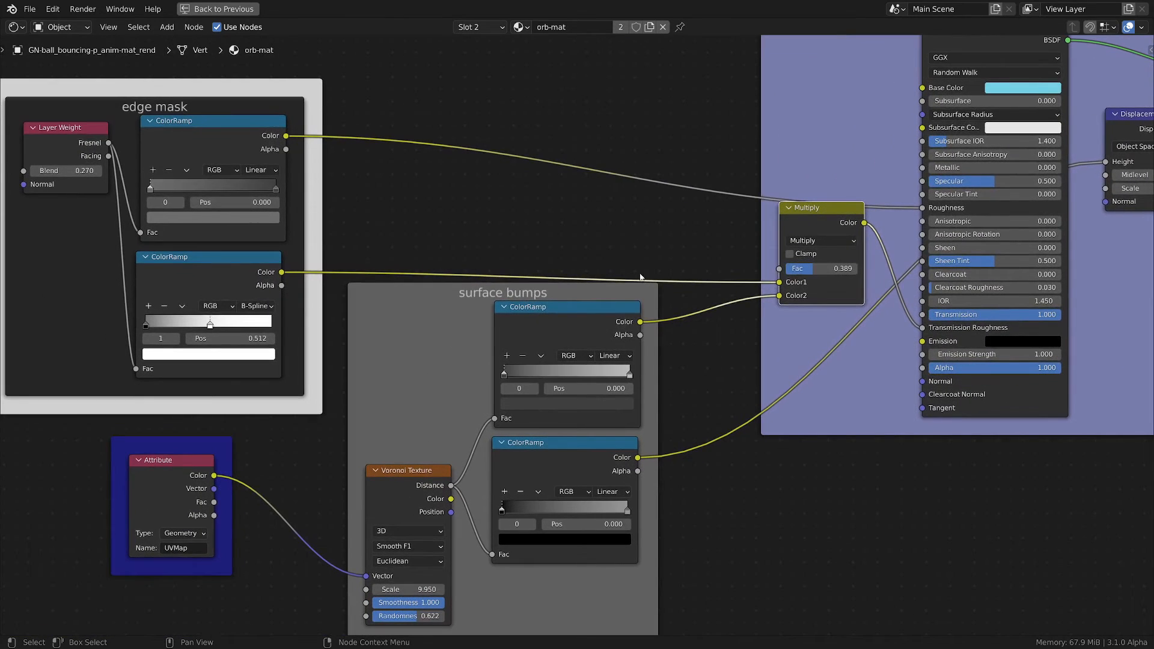
pyautogui.hotkey('ctrl', 'space')
# - Examine how the Multiply node feeds the Principled BSDF's Transmission Roughness, and survey the remaining orb-mat nodes up to the loose Fresnel node
pyautogui.scroll(-4, 450, 510)
pyautogui.moveTo(449, 510); pyautogui.dragTo(406, 573, button='middle')
pyautogui.scroll(3, 588, 580)
pyautogui.scroll(3, 595, 578)
pyautogui.scroll(-3, 528, 516)
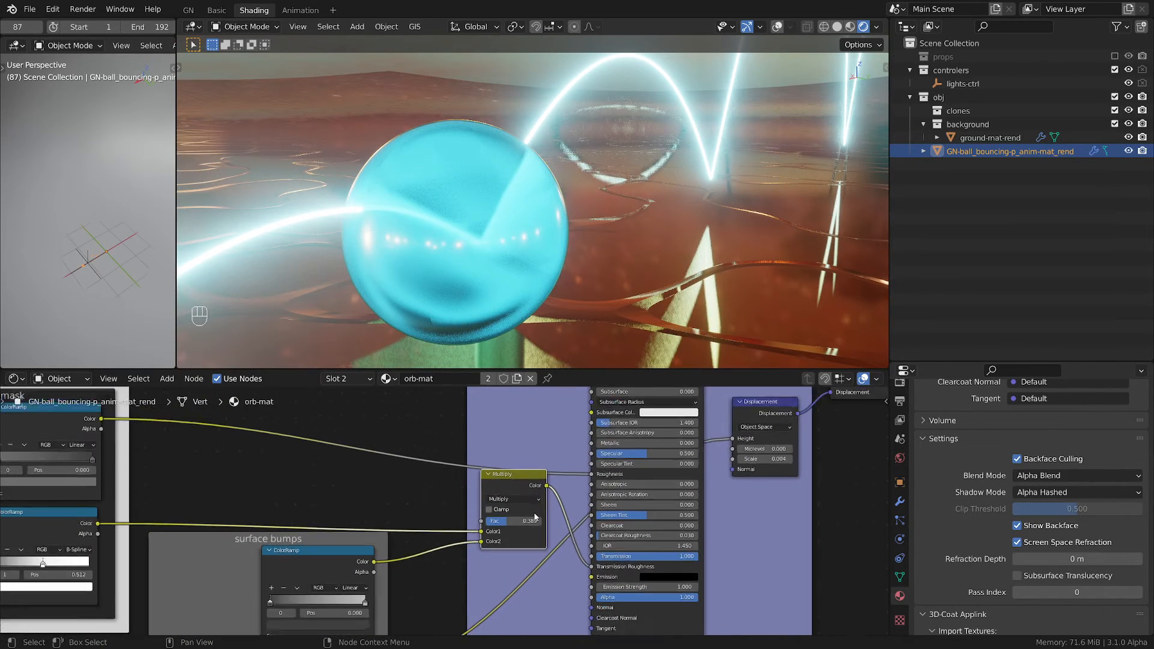
pyautogui.moveTo(578, 495); pyautogui.dragTo(667, 467, button='middle')
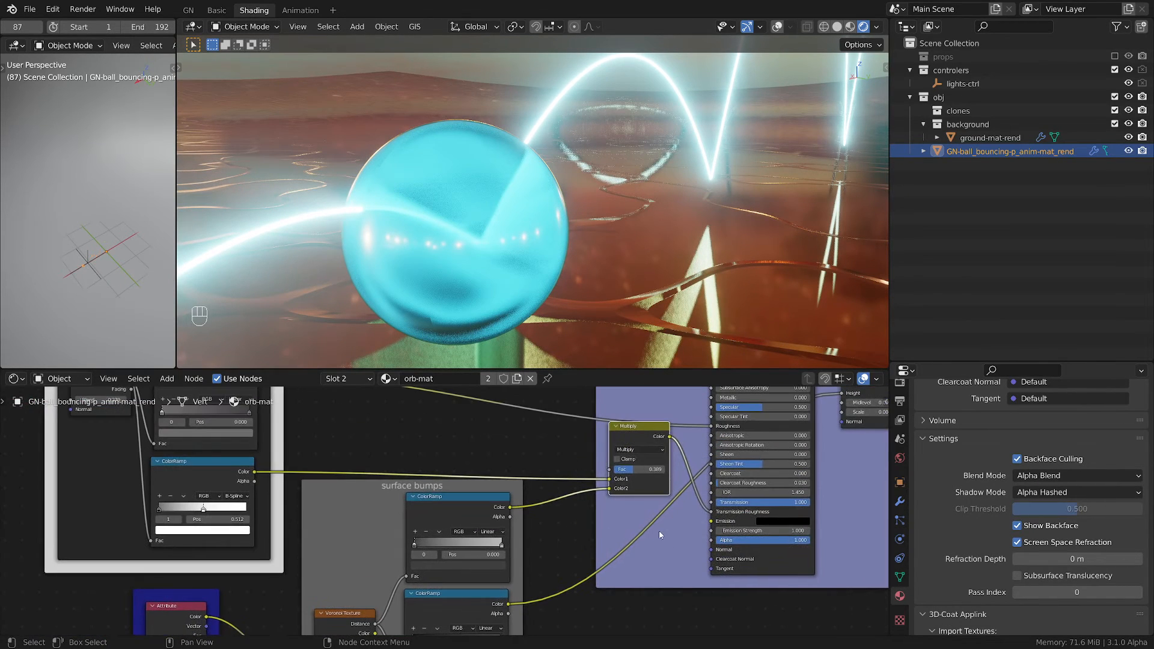
pyautogui.moveTo(659, 531); pyautogui.dragTo(569, 384, button='middle')
pyautogui.moveTo(613, 552); pyautogui.dragTo(577, 405, button='middle')
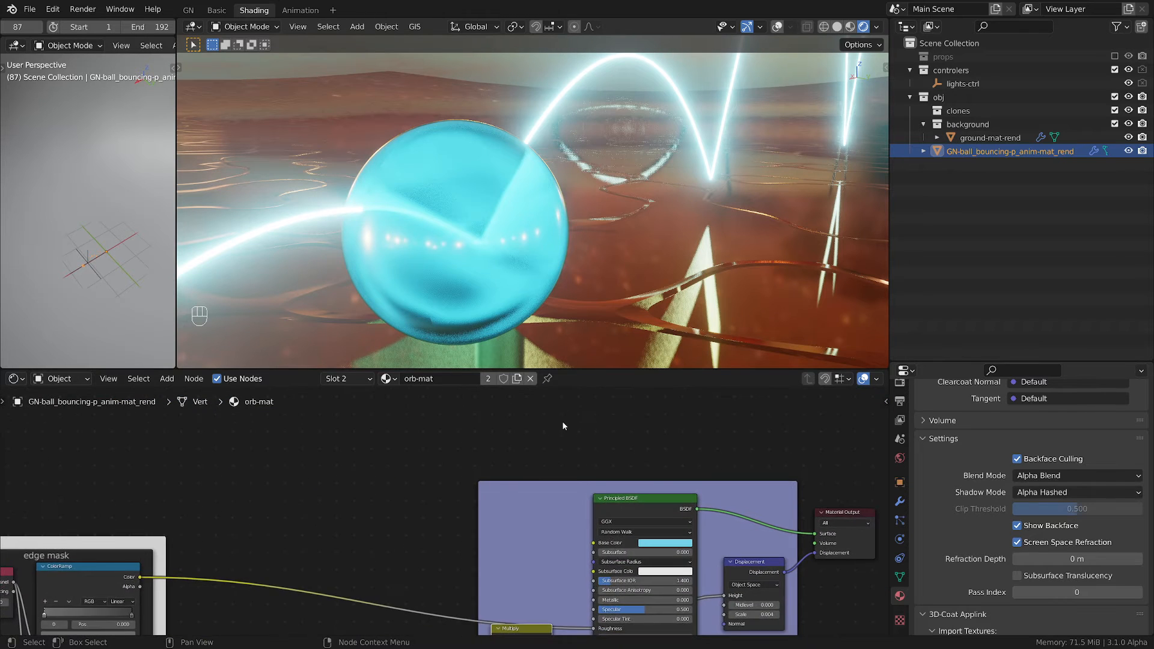
pyautogui.scroll(-5, 562, 424)
pyautogui.moveTo(516, 447); pyautogui.dragTo(622, 536, button='middle')
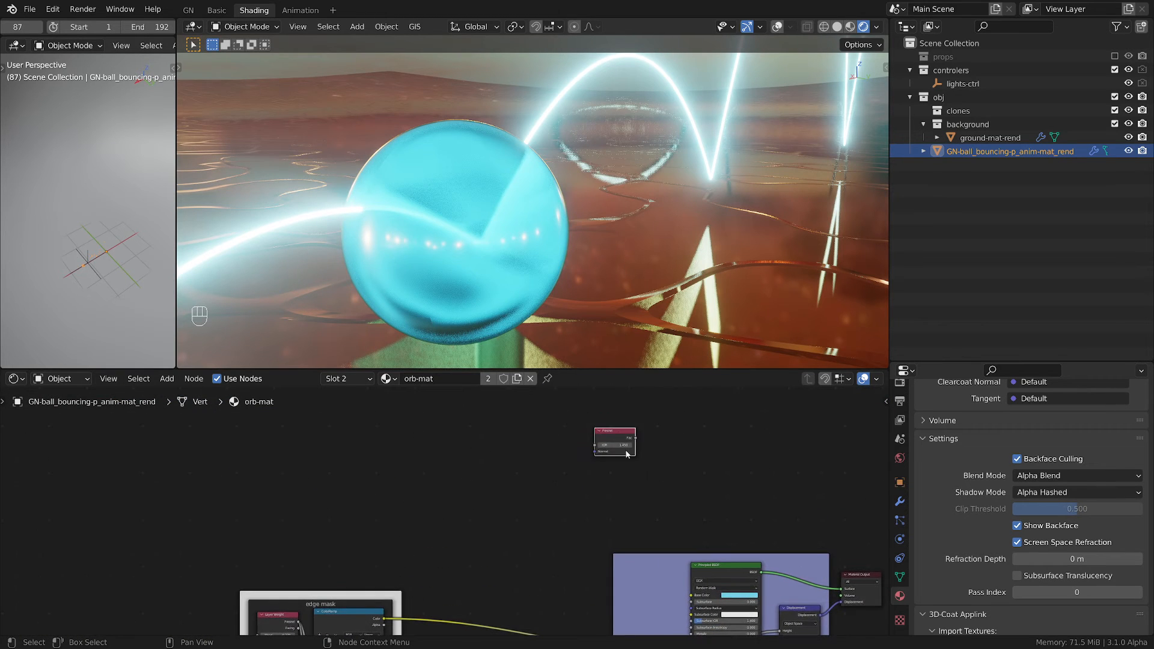
# - Try to delete the unconnected Fresnel node above the orb-mat shader nodes
pyautogui.press('x')
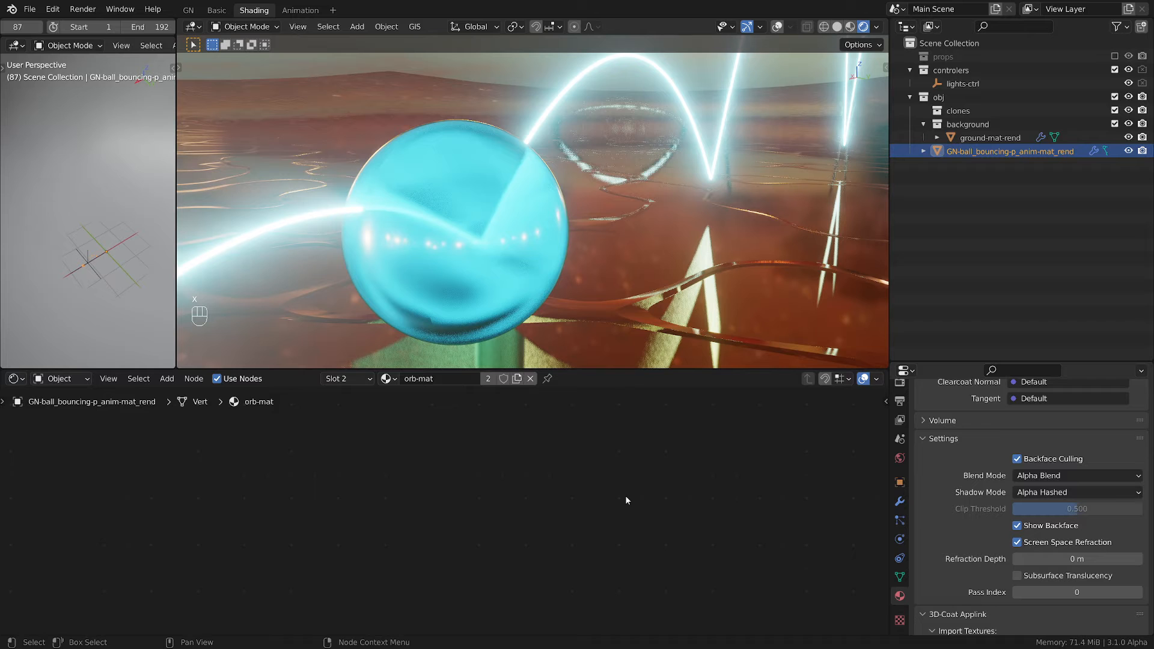
pyautogui.hotkey('ctrl', 'z')
pyautogui.hotkey('ctrl', 'z')
pyautogui.hotkey('ctrl', 'z')
pyautogui.hotkey('ctrl', 'z')
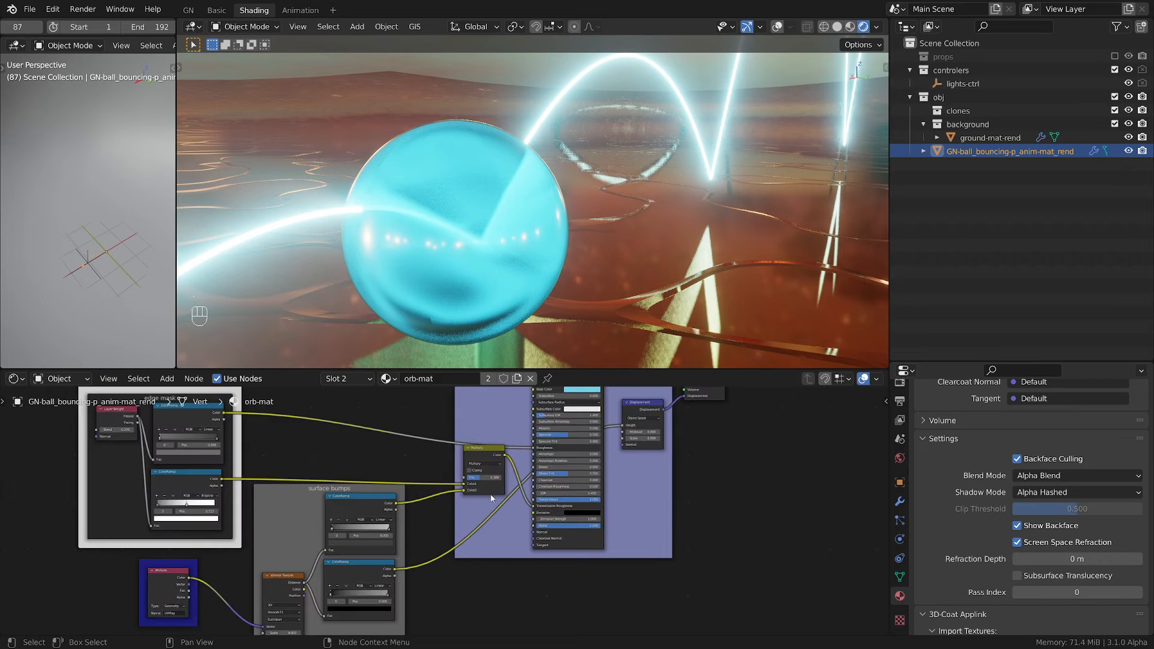
# - Trace the UVMap Attribute node into the surface bumps Voronoi Texture and preview that texture on the orb
pyautogui.moveTo(416, 542); pyautogui.dragTo(601, 495, button='middle')
pyautogui.scroll(4, 601, 495)
pyautogui.moveTo(433, 432); pyautogui.dragTo(486, 426, button='middle')
pyautogui.scroll(4, 383, 518)
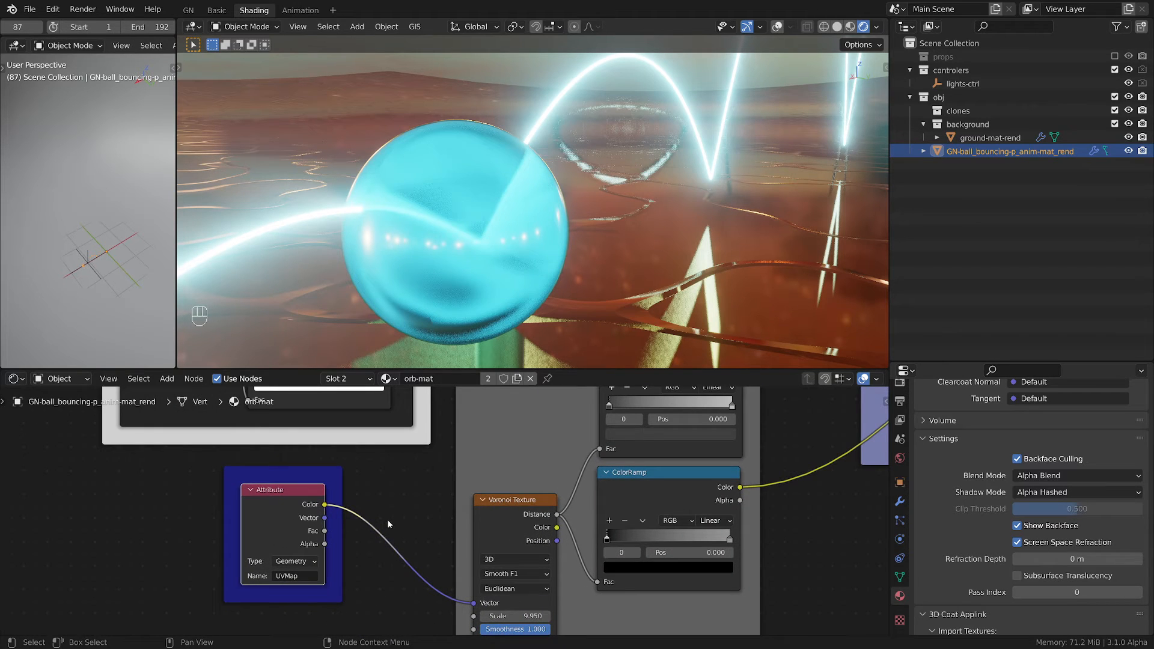
pyautogui.moveTo(387, 524); pyautogui.dragTo(294, 480, button='middle')
pyautogui.keyDown('ctrl'); pyautogui.keyDown('shift'); pyautogui.click(425, 485); pyautogui.keyUp('shift'); pyautogui.keyUp('ctrl')
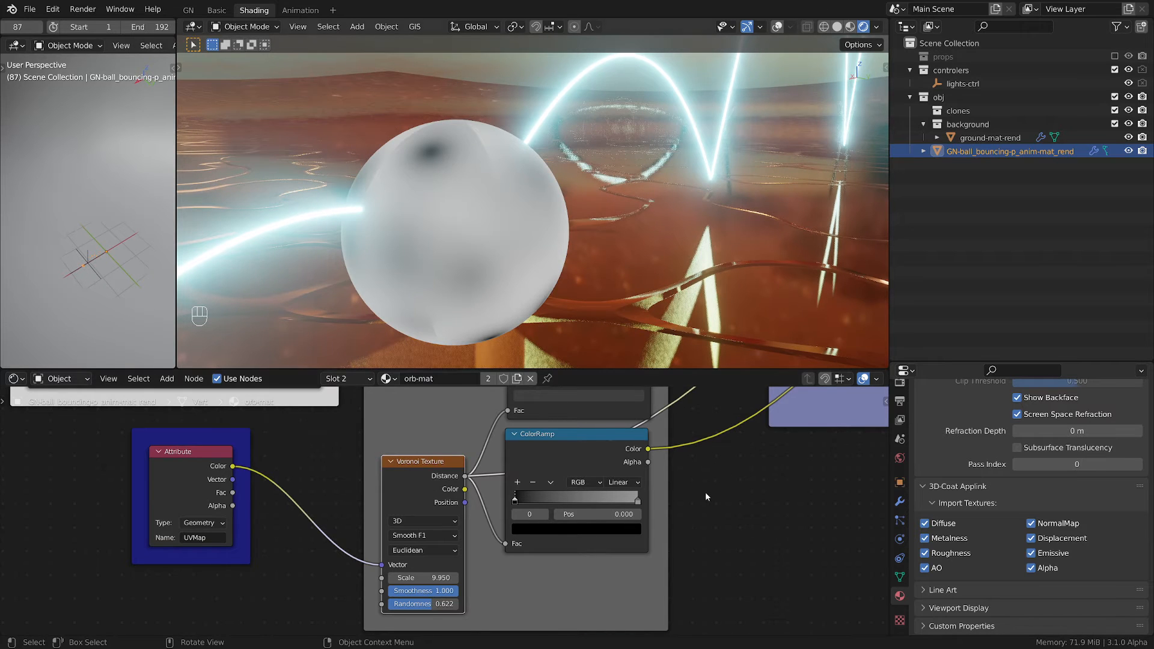
# - Trace the surface bumps ColorRamps through to the Displacement node, and preview the Principled BSDF on the orb
pyautogui.moveTo(703, 494); pyautogui.dragTo(664, 506, button='middle')
pyautogui.press('`')
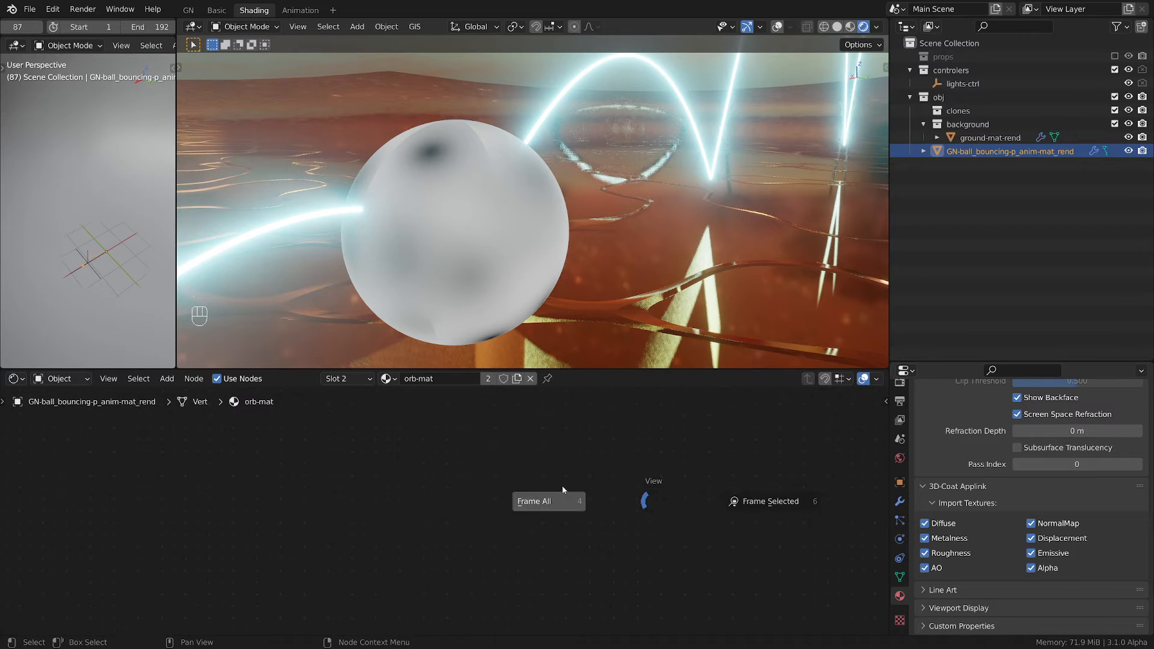
pyautogui.click(563, 490)
pyautogui.scroll(5, 431, 546)
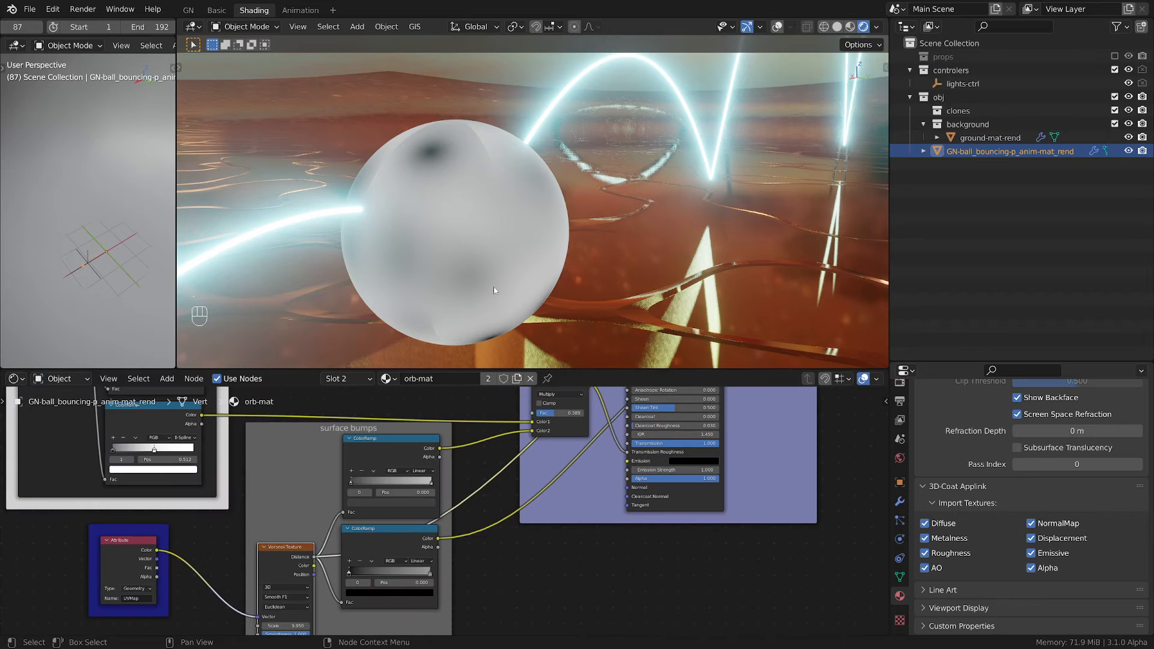
pyautogui.scroll(3, 388, 535)
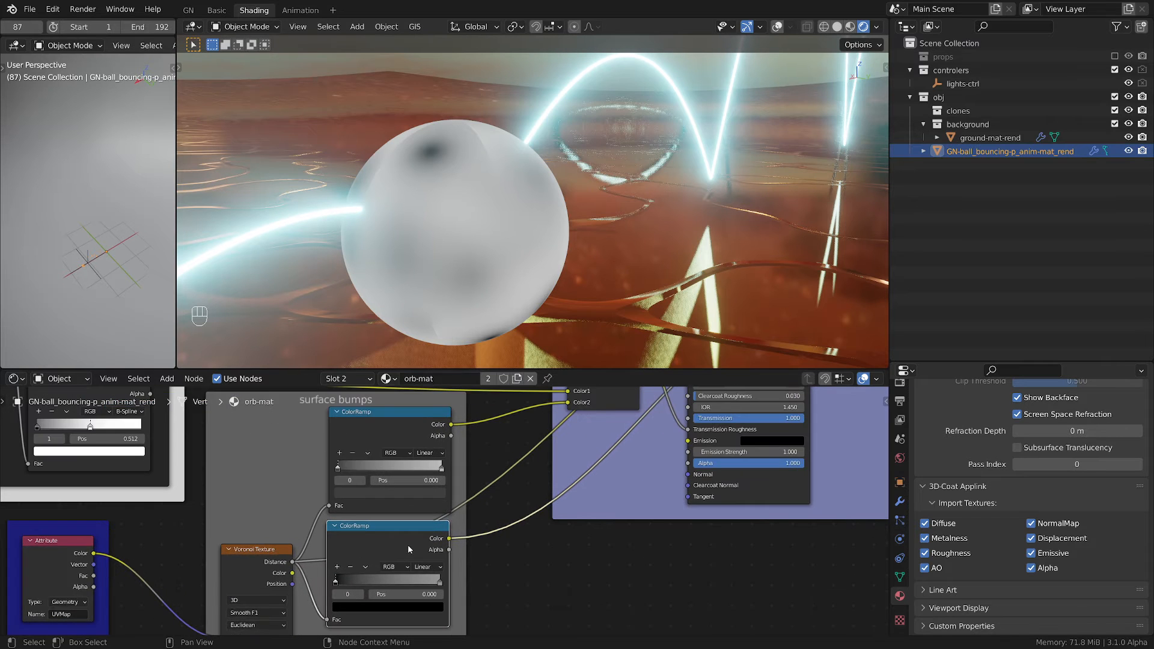
pyautogui.scroll(-1, 491, 559)
pyautogui.moveTo(759, 406); pyautogui.dragTo(702, 489, button='middle')
pyautogui.scroll(1, 698, 544)
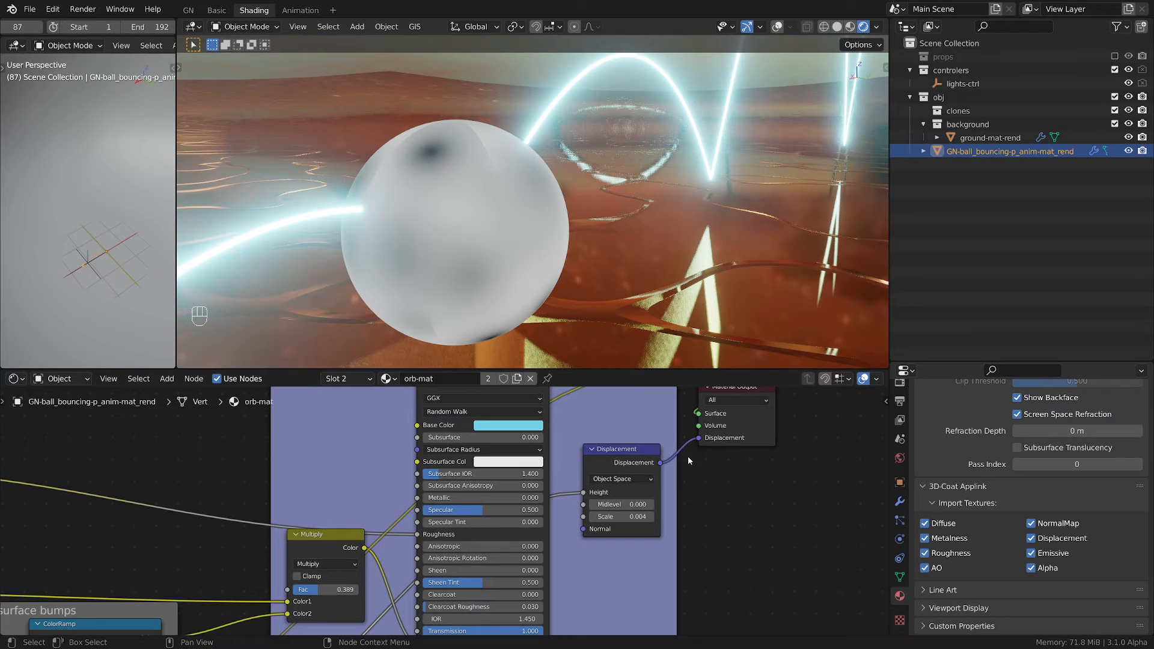
pyautogui.moveTo(688, 456); pyautogui.dragTo(709, 524, button='middle')
pyautogui.scroll(1, 709, 524)
pyautogui.keyDown('ctrl'); pyautogui.keyDown('shift'); pyautogui.click(512, 432); pyautogui.keyUp('shift'); pyautogui.keyUp('ctrl')
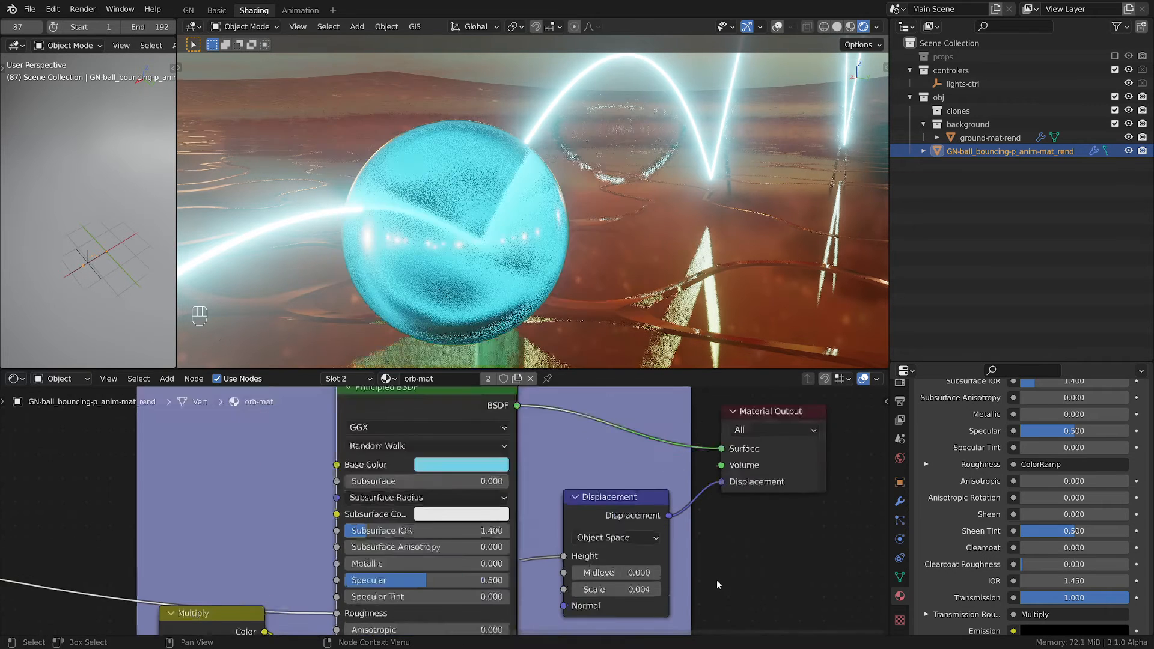
# - Try a Scale of 0.904 on orb-mat's Displacement node, and undo the change
pyautogui.scroll(3, 640, 597)
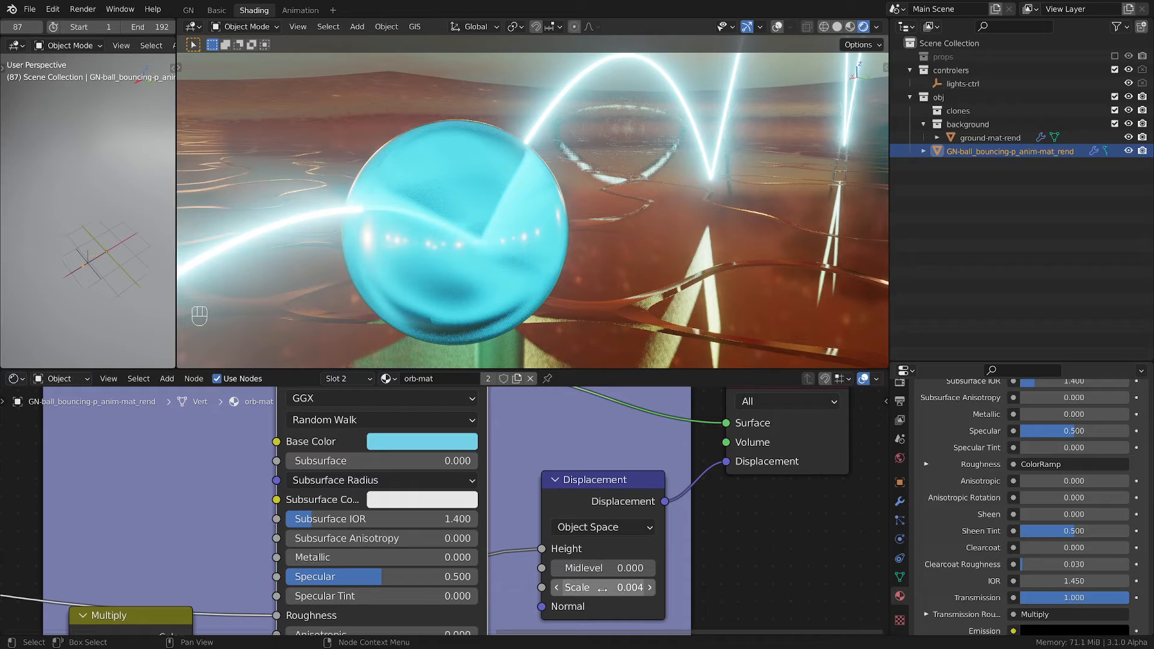
pyautogui.moveTo(602, 590); pyautogui.dragTo(661, 589)
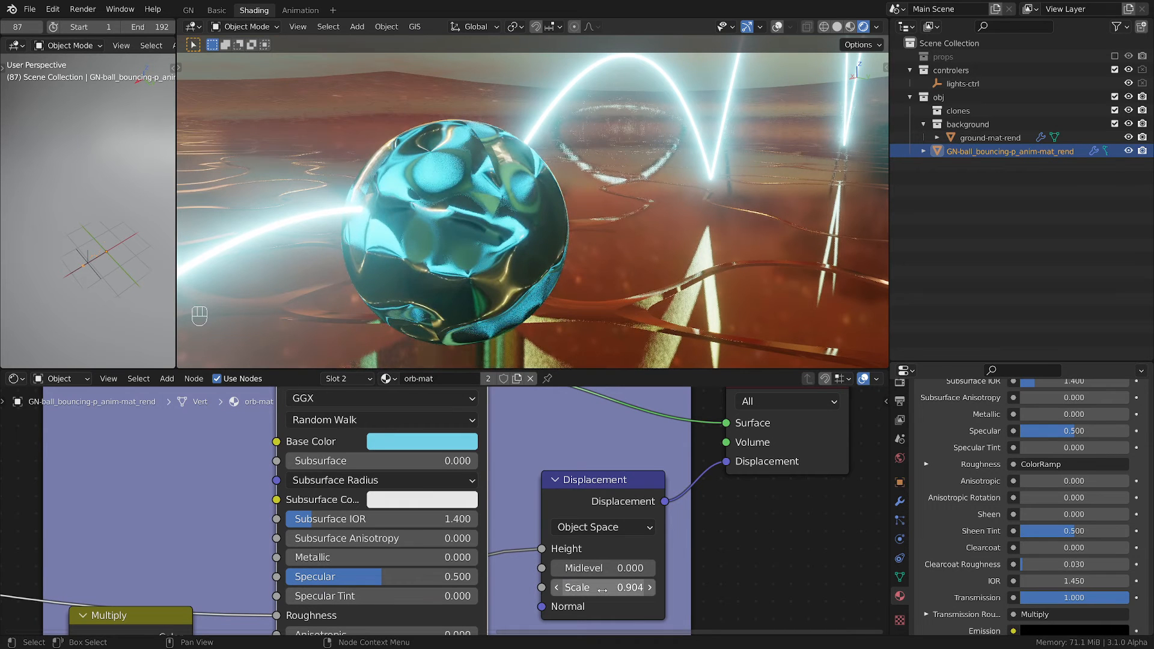
pyautogui.press('ctrl')
pyautogui.hotkey('ctrl', 'z')
pyautogui.scroll(-4, 602, 589)
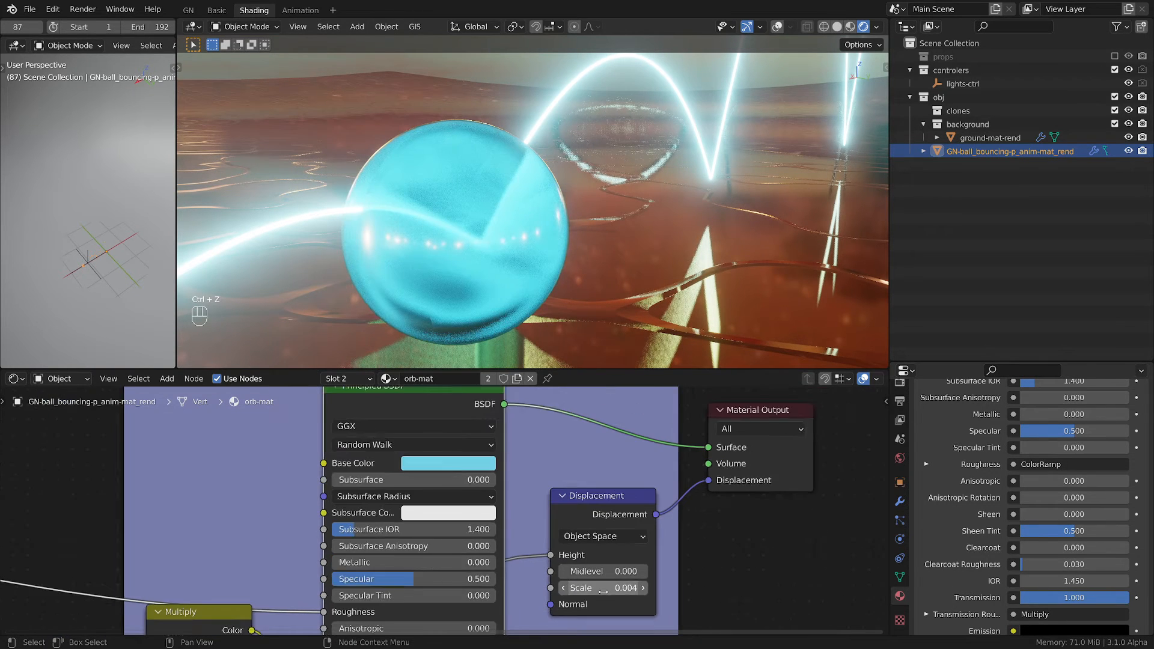
# - Try cutting the link from the Multiply node to the Principled BSDF's Transmission Roughness, and undo the cut
pyautogui.moveTo(305, 628); pyautogui.dragTo(512, 461, button='middle')
pyautogui.moveTo(350, 564)
pyautogui.mouseDown(button='middle')
pyautogui.moveTo(579, 433)
pyautogui.moveTo(527, 504)
pyautogui.moveTo(459, 561)
pyautogui.mouseUp(button='middle')
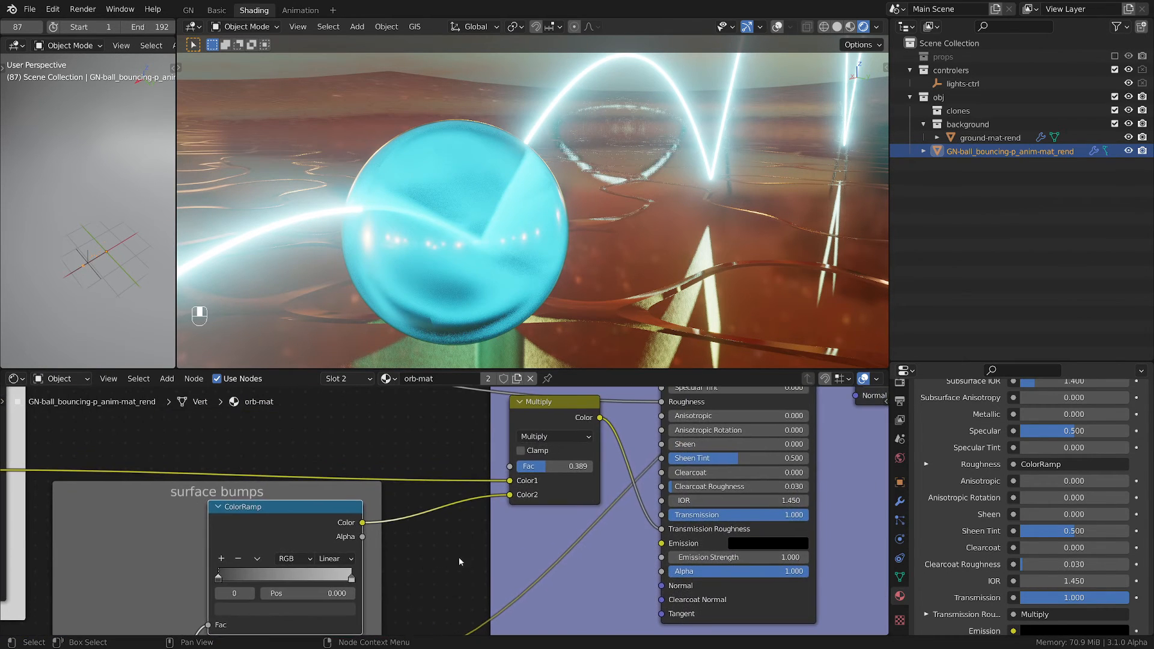
pyautogui.moveTo(531, 563); pyautogui.dragTo(628, 497, button='middle')
pyautogui.moveTo(548, 514); pyautogui.dragTo(521, 562, button='middle')
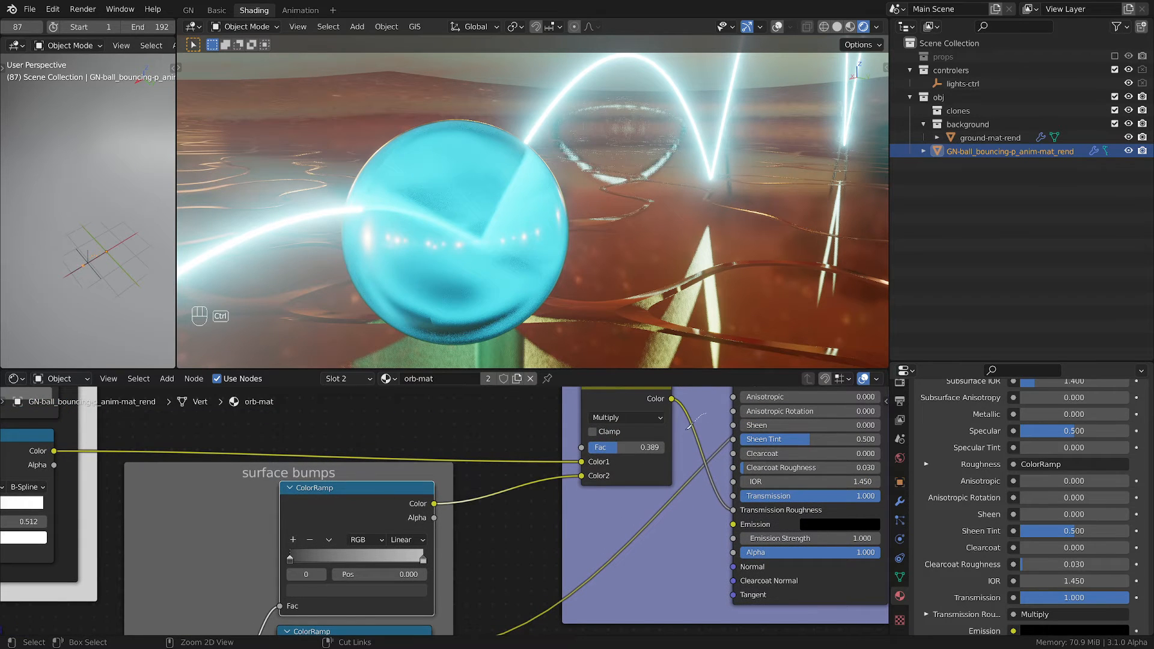
pyautogui.keyDown('ctrl'); pyautogui.moveTo(709, 439); pyautogui.dragTo(664, 457, button='right'); pyautogui.keyUp('ctrl')
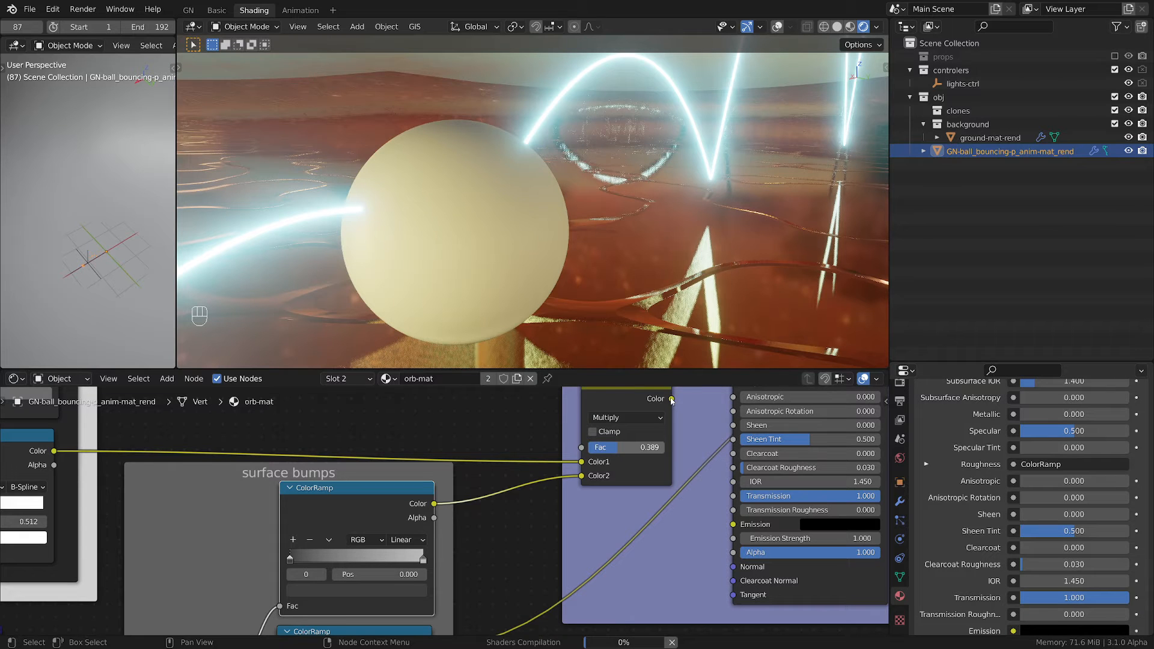
pyautogui.hotkey('ctrl', 'z')
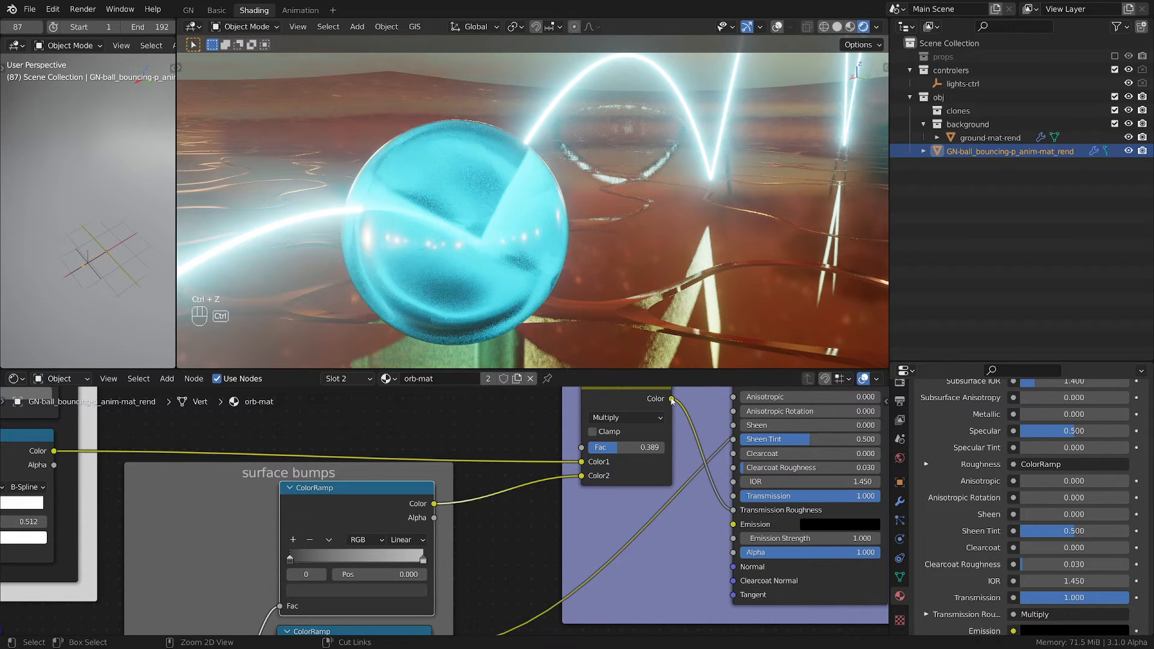
# - Check the colours of both stops on the surface bumps ColorRamp that feeds the Multiply node
pyautogui.scroll(-4, 568, 522)
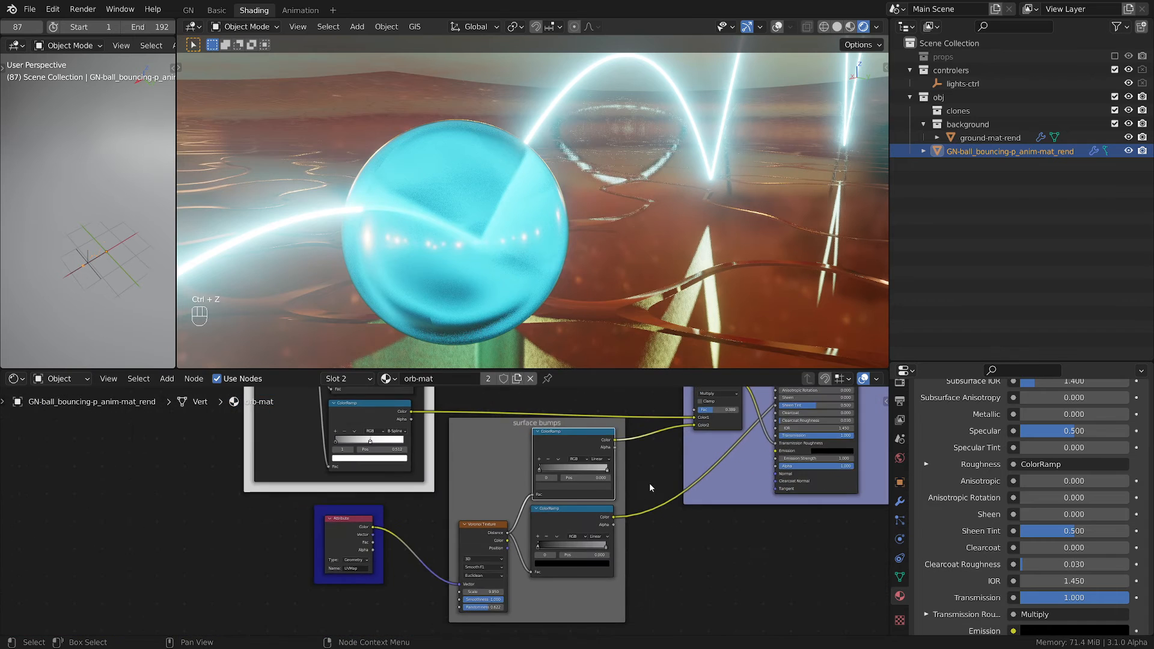
pyautogui.scroll(4, 646, 488)
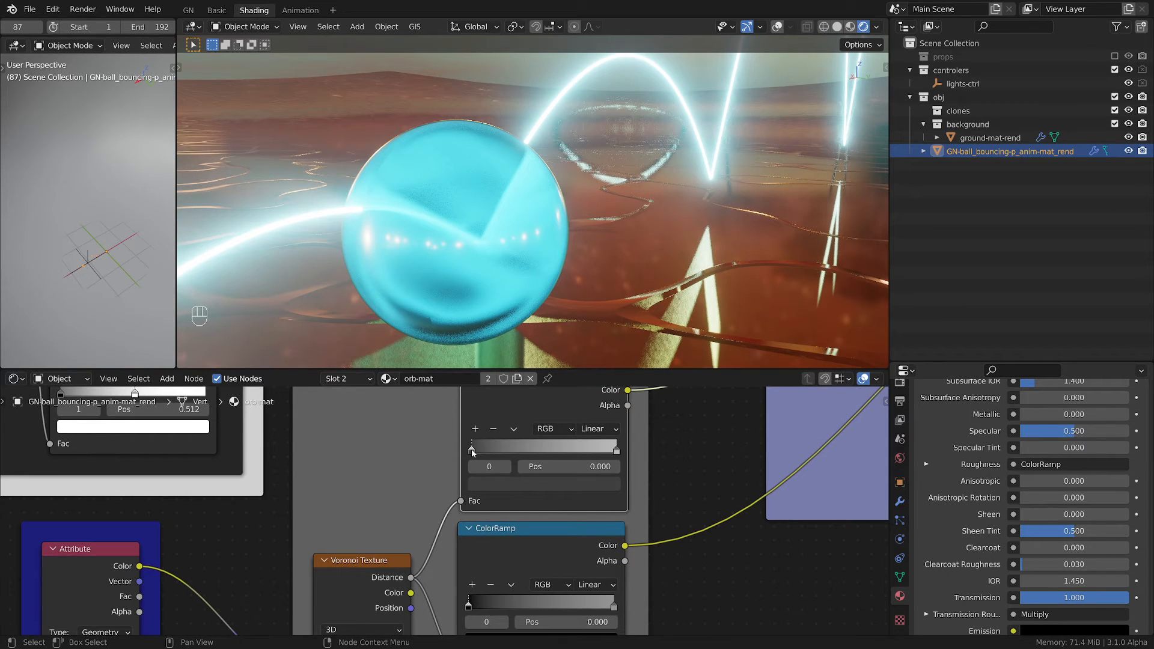
pyautogui.click(488, 482)
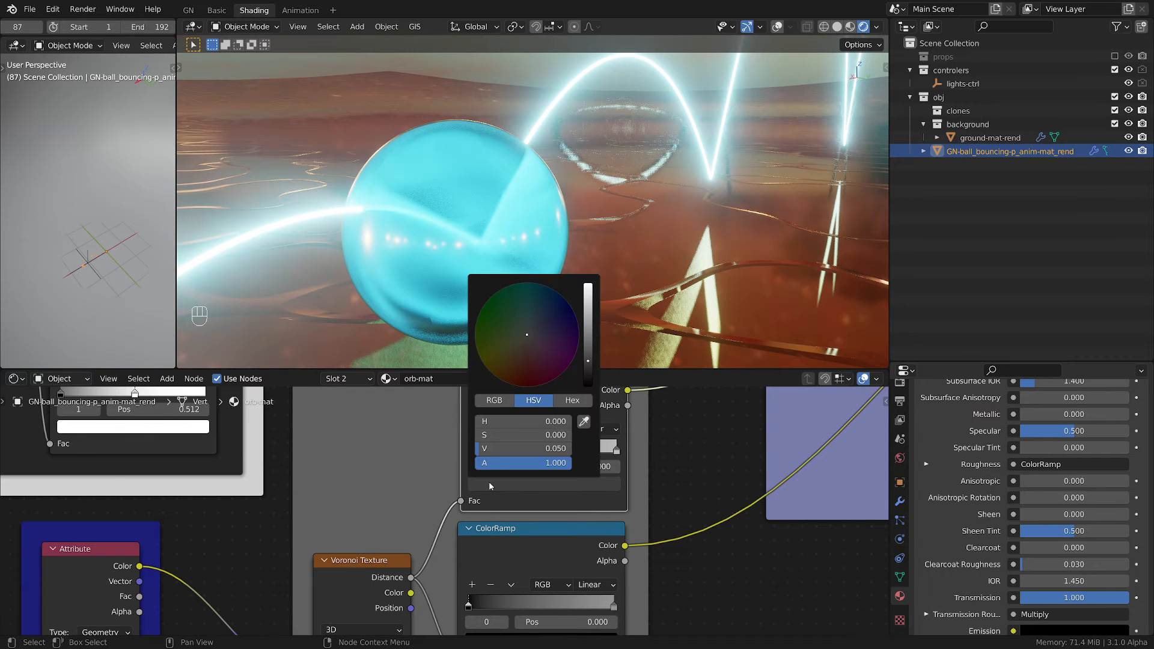
pyautogui.click(617, 452)
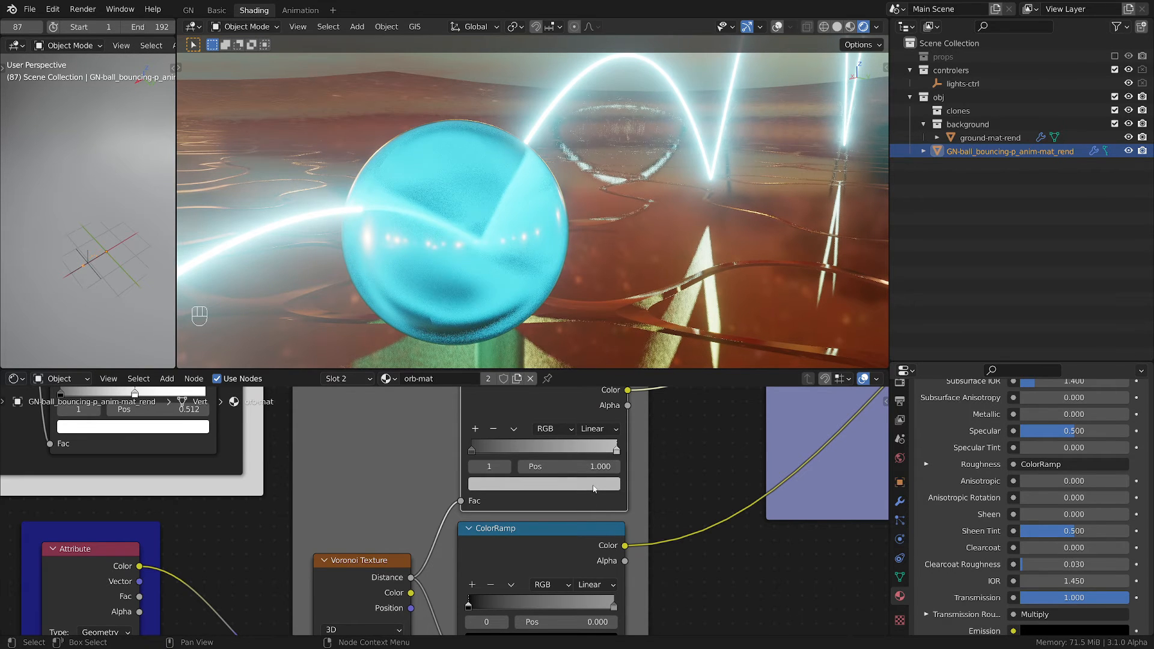
pyautogui.click(593, 487)
# - Check the colours of both stops on the lower surface bumps ColorRamp
pyautogui.moveTo(682, 493); pyautogui.dragTo(691, 387, button='middle')
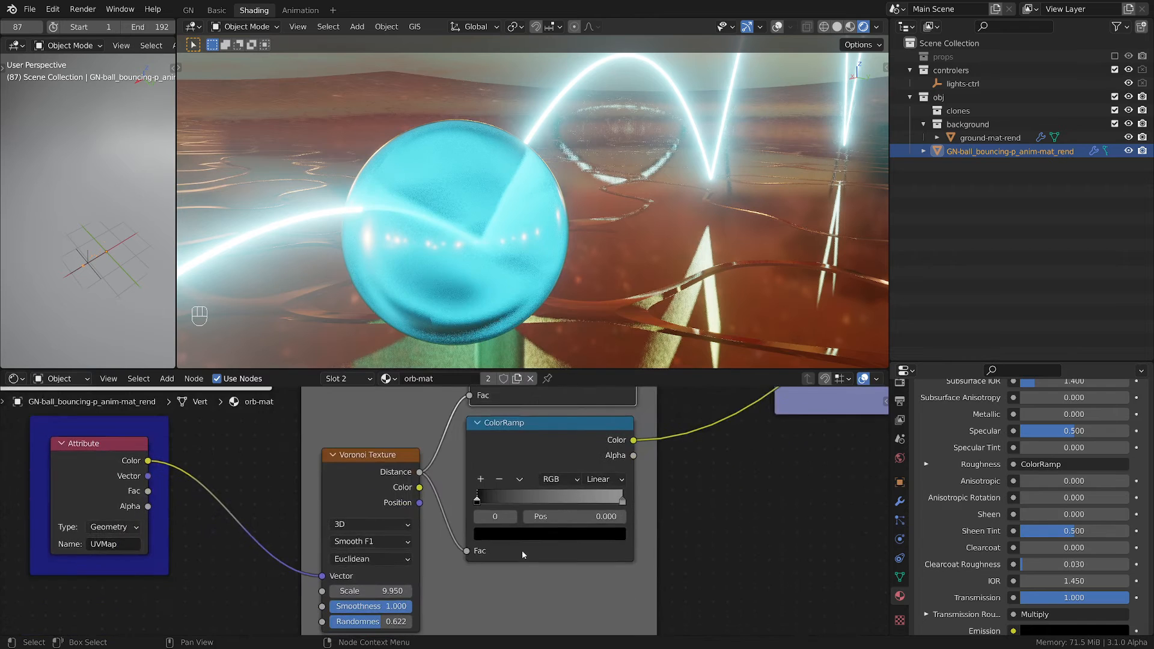
pyautogui.scroll(3, 523, 552)
pyautogui.click(498, 531)
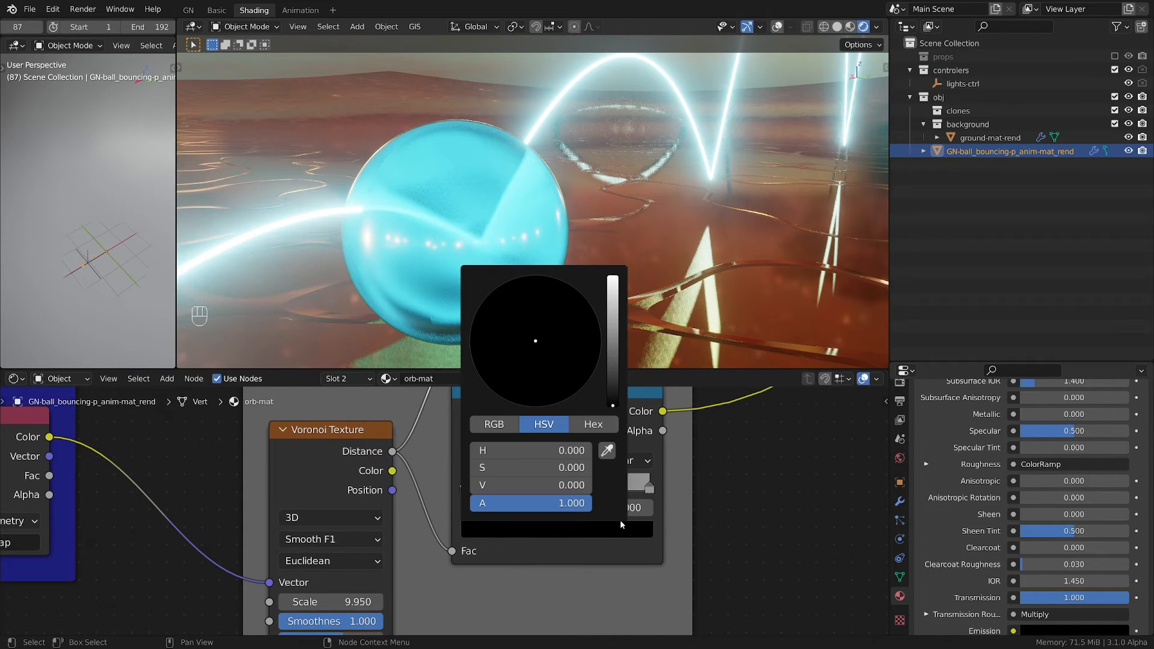
pyautogui.click(649, 488)
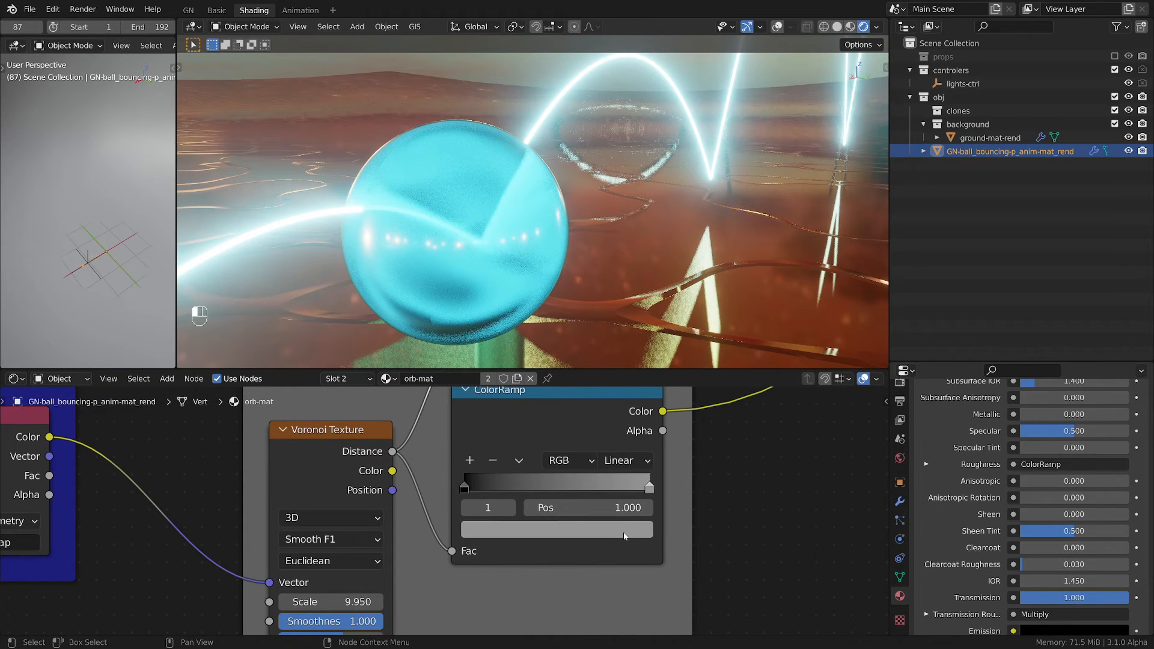
pyautogui.click(624, 534)
pyautogui.scroll(-5, 684, 524)
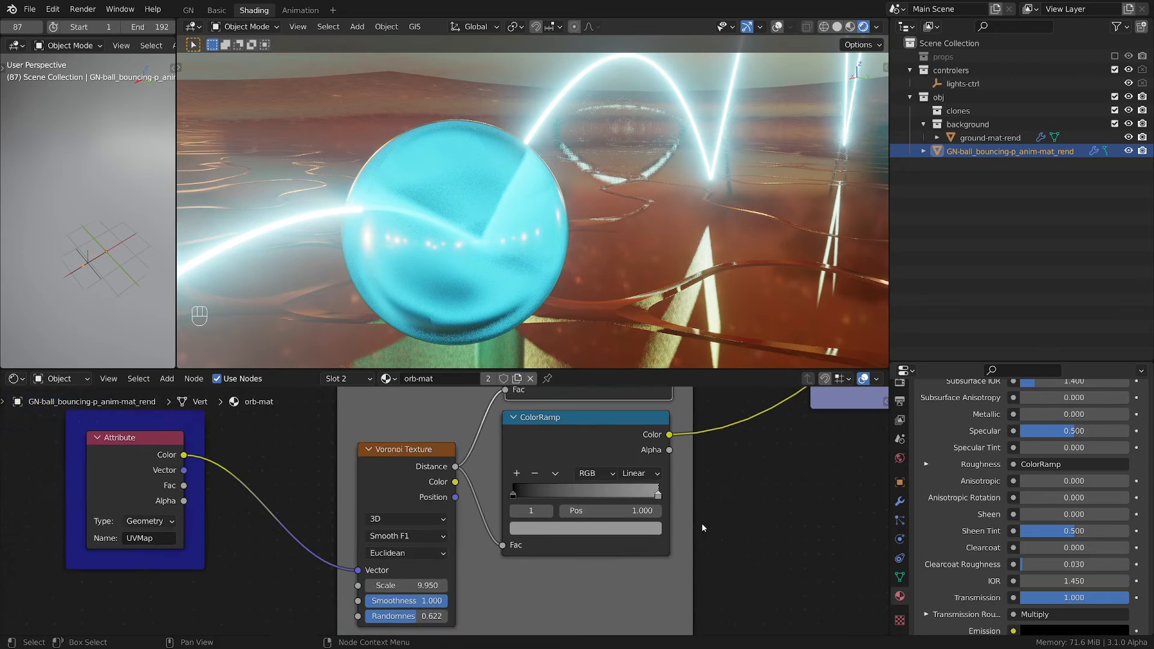
# - Preview the edge mask's Layer Weight Fresnel output on the orb
pyautogui.scroll(-2, 391, 492)
pyautogui.moveTo(439, 475); pyautogui.dragTo(510, 582, button='middle')
pyautogui.scroll(-4, 467, 583)
pyautogui.scroll(3, 361, 444)
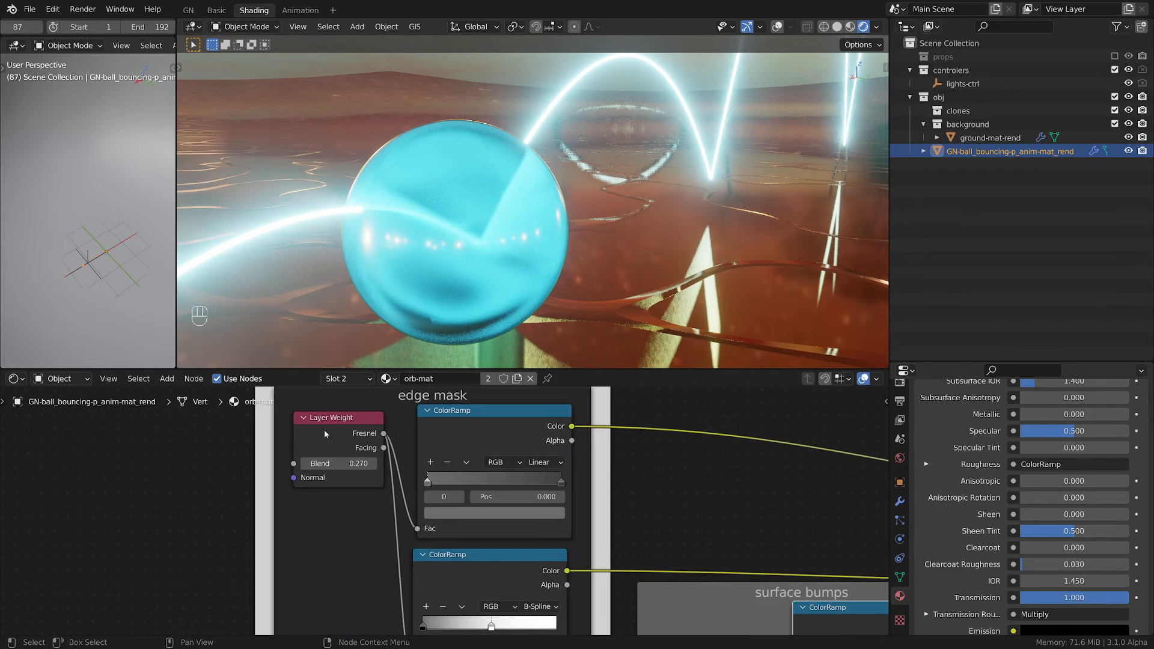
pyautogui.keyDown('ctrl'); pyautogui.keyDown('shift'); pyautogui.click(350, 434); pyautogui.keyUp('shift'); pyautogui.keyUp('ctrl')
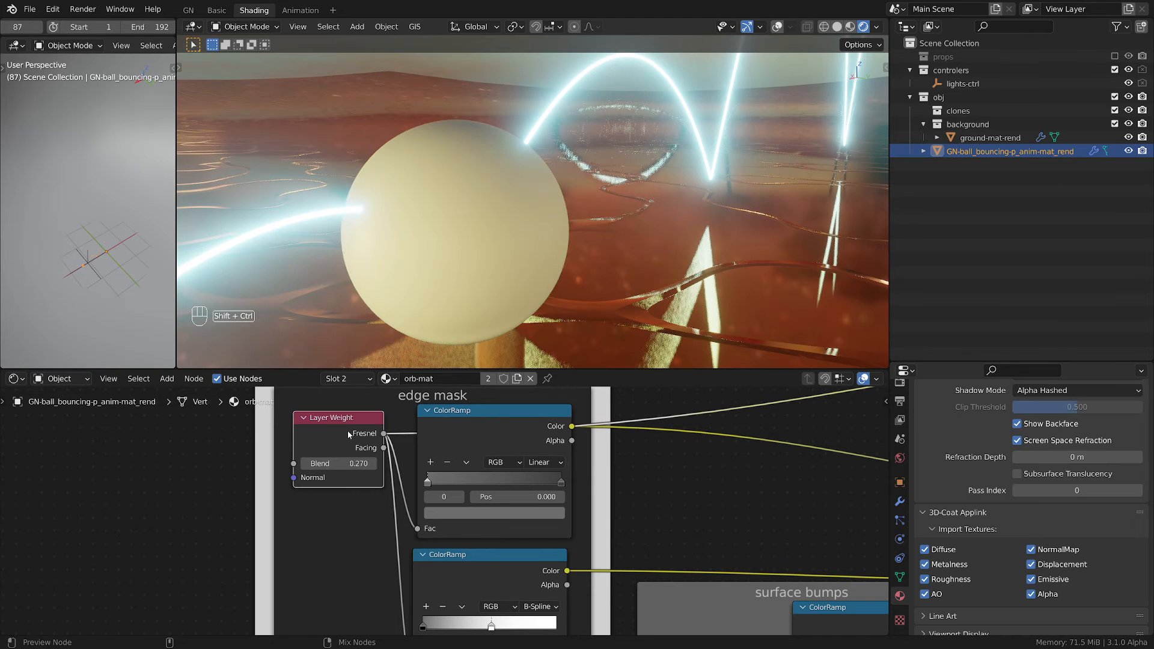
pyautogui.scroll(-2, 384, 428)
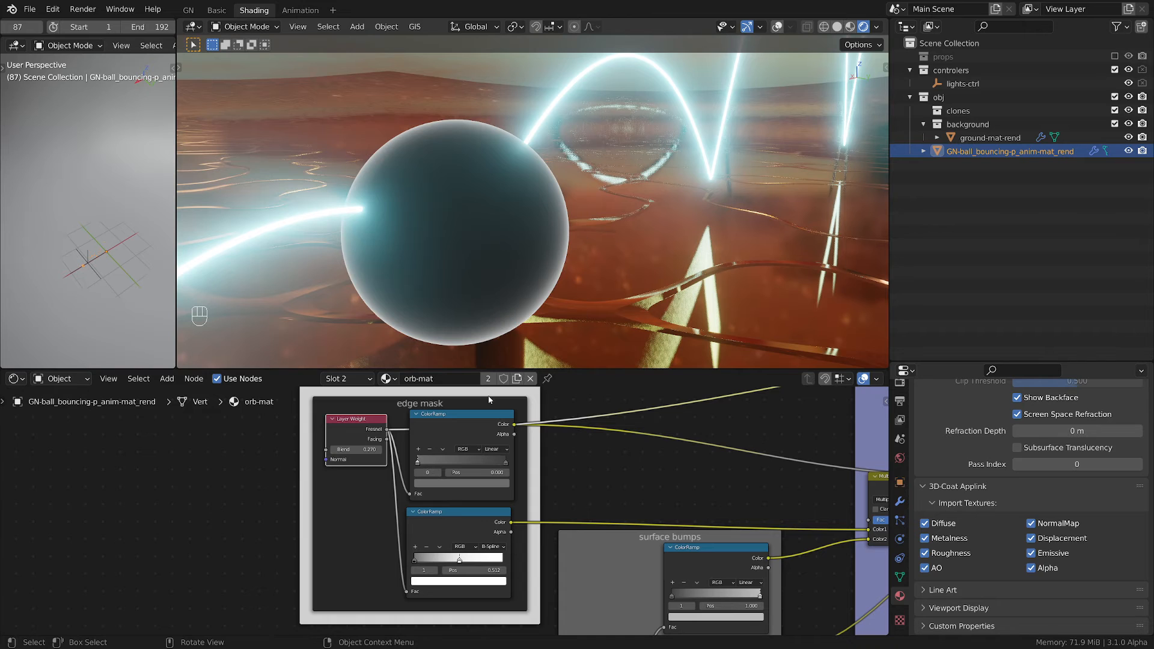
# - Examine how the edge mask ColorRamps feed the Principled BSDF's Roughness and the Multiply node
pyautogui.moveTo(596, 545); pyautogui.dragTo(475, 509, button='middle')
pyautogui.scroll(1, 518, 516)
pyautogui.scroll(-2, 518, 516)
pyautogui.scroll(-1, 518, 515)
pyautogui.scroll(3, 641, 510)
pyautogui.moveTo(681, 462); pyautogui.dragTo(684, 468)
pyautogui.moveTo(553, 472); pyautogui.dragTo(530, 505, button='middle')
pyautogui.scroll(-2, 575, 542)
pyautogui.scroll(1, 611, 529)
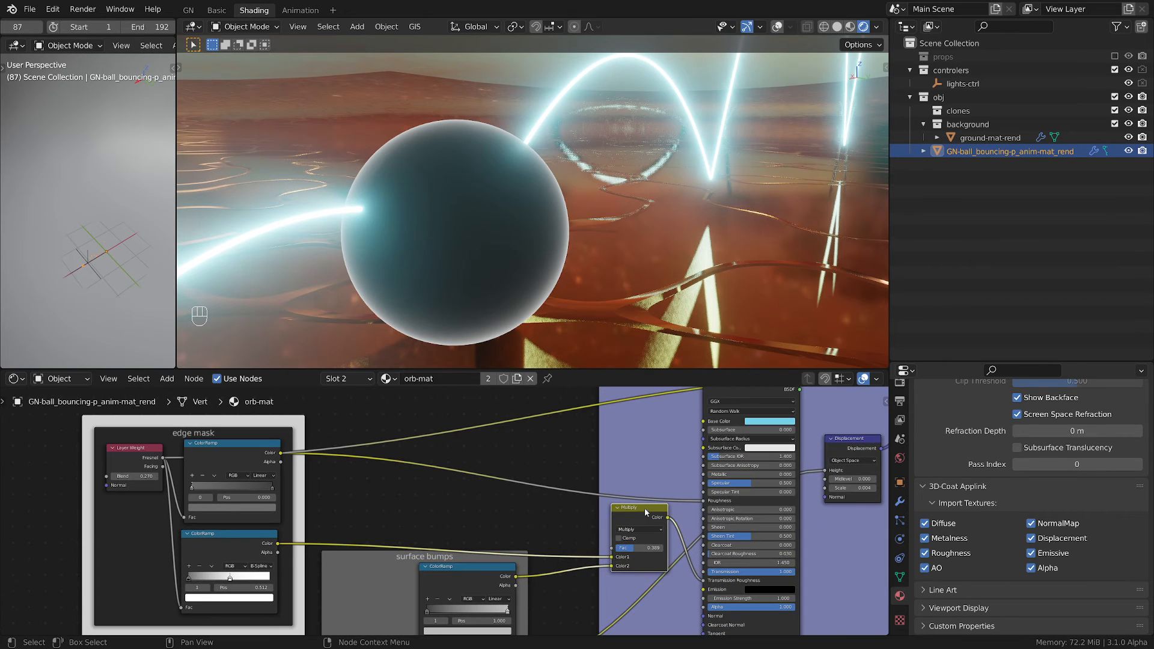
pyautogui.scroll(2, 715, 505)
pyautogui.scroll(-2, 725, 497)
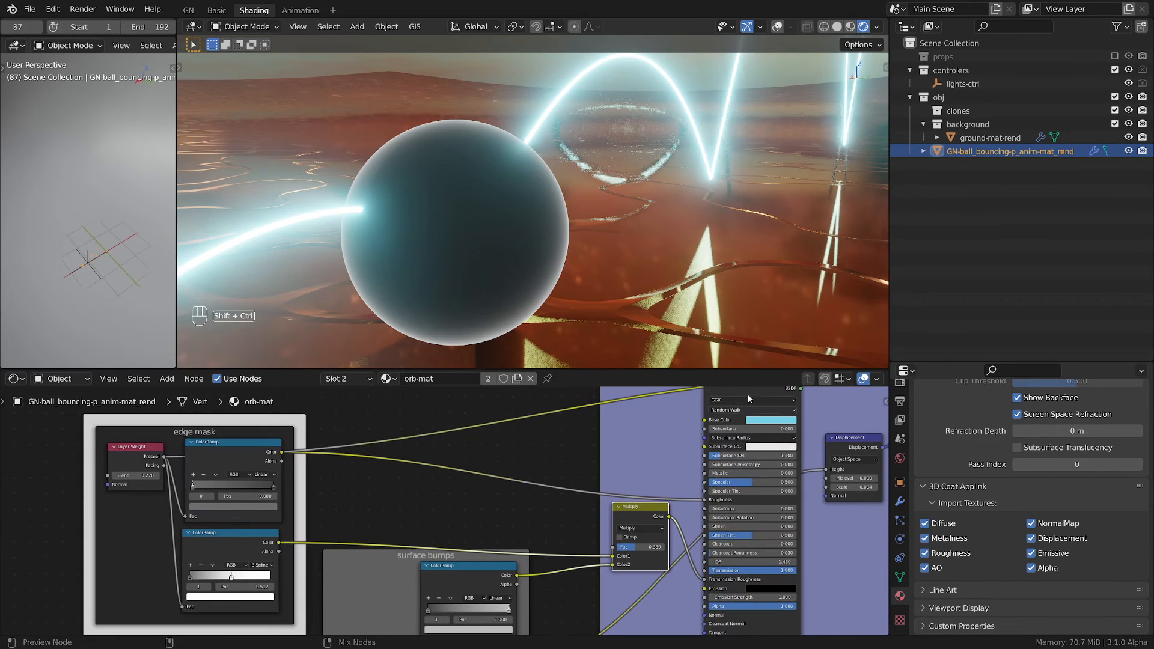
# - Switch the orb's preview back to the Principled BSDF, and review orb-mat's settings and complete node tree
pyautogui.keyDown('ctrl'); pyautogui.keyDown('shift'); pyautogui.click(747, 391); pyautogui.keyUp('shift'); pyautogui.keyUp('ctrl')
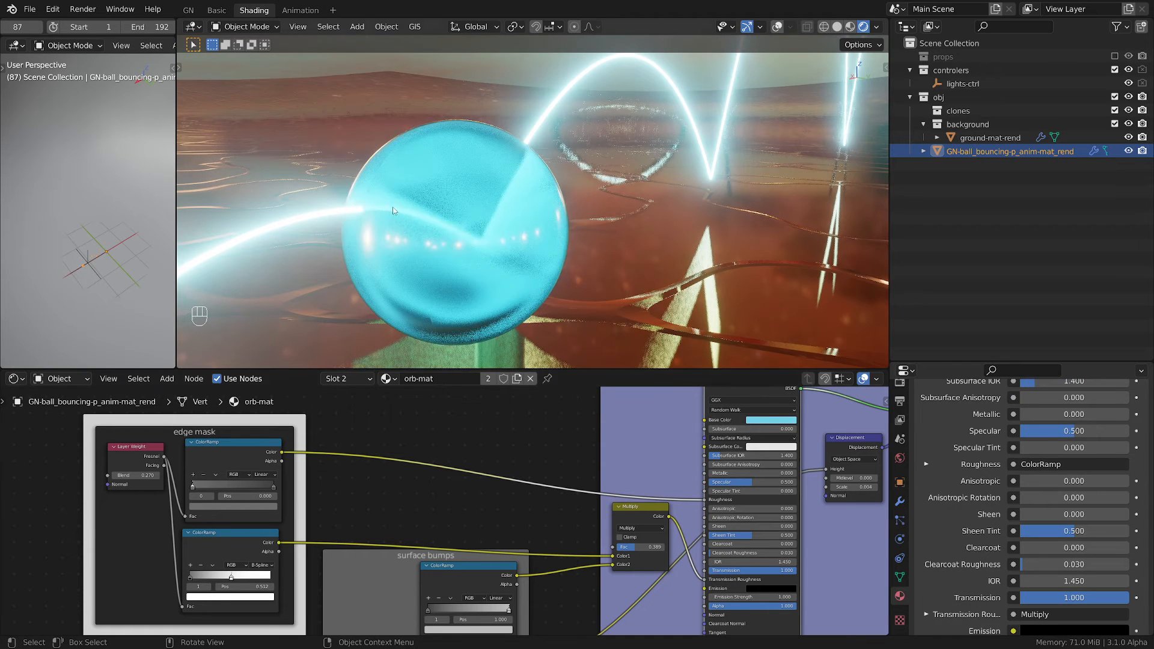
pyautogui.scroll(-3, 581, 504)
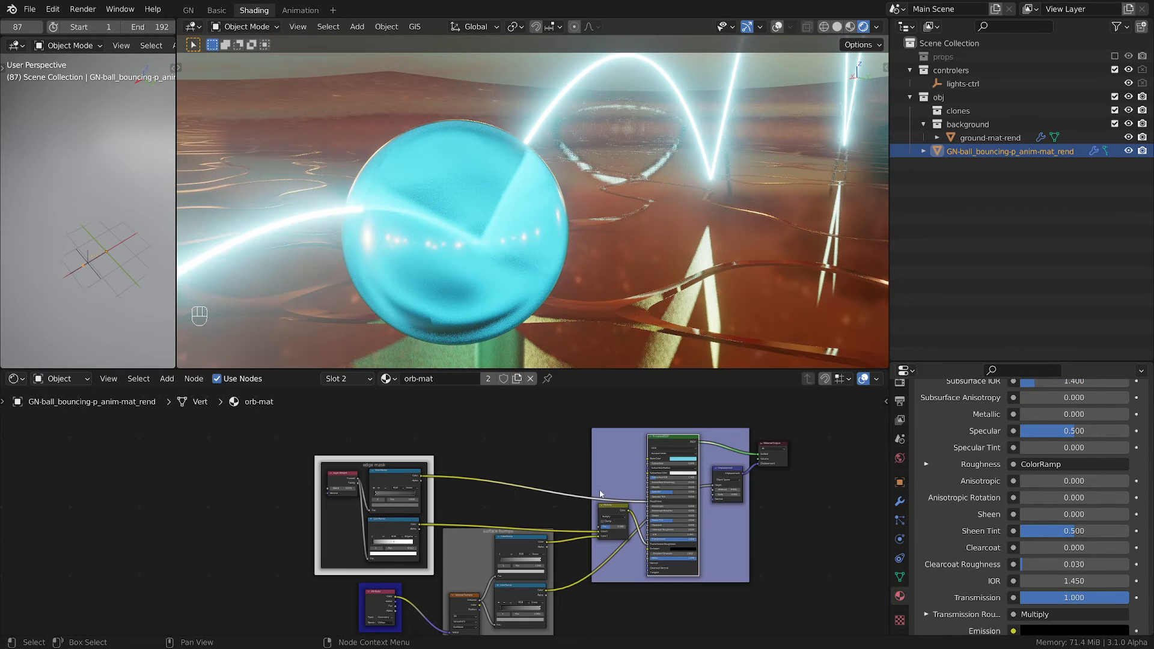
pyautogui.scroll(12, 937, 506)
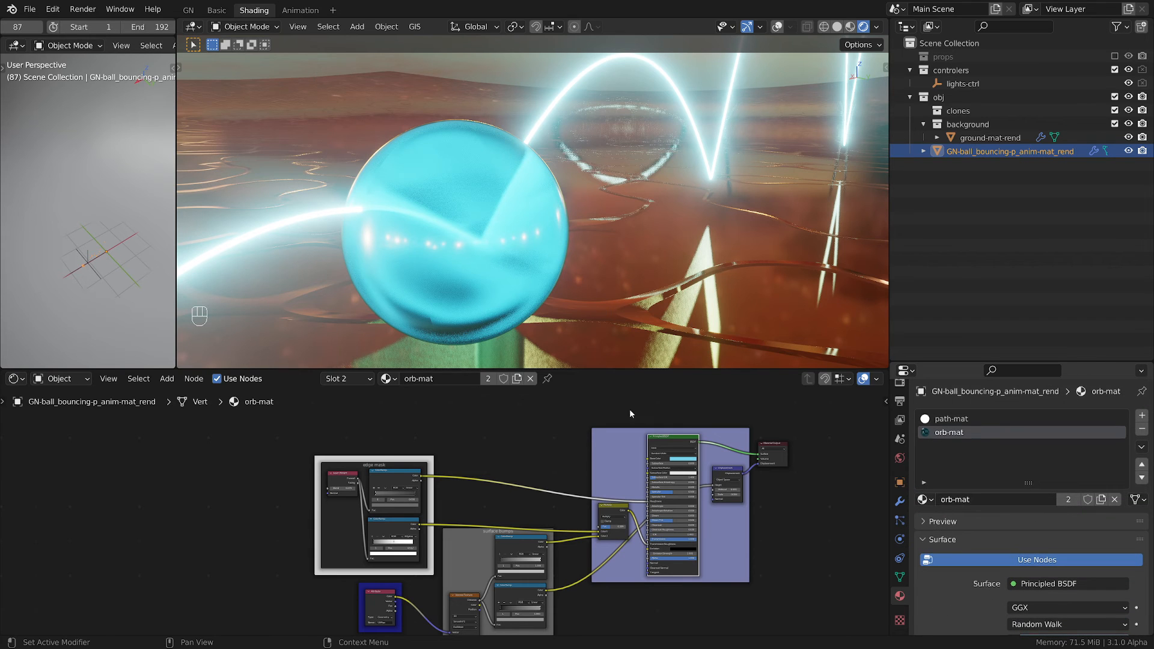
pyautogui.scroll(-2, 608, 443)
pyautogui.moveTo(753, 431); pyautogui.dragTo(726, 436, button='middle')
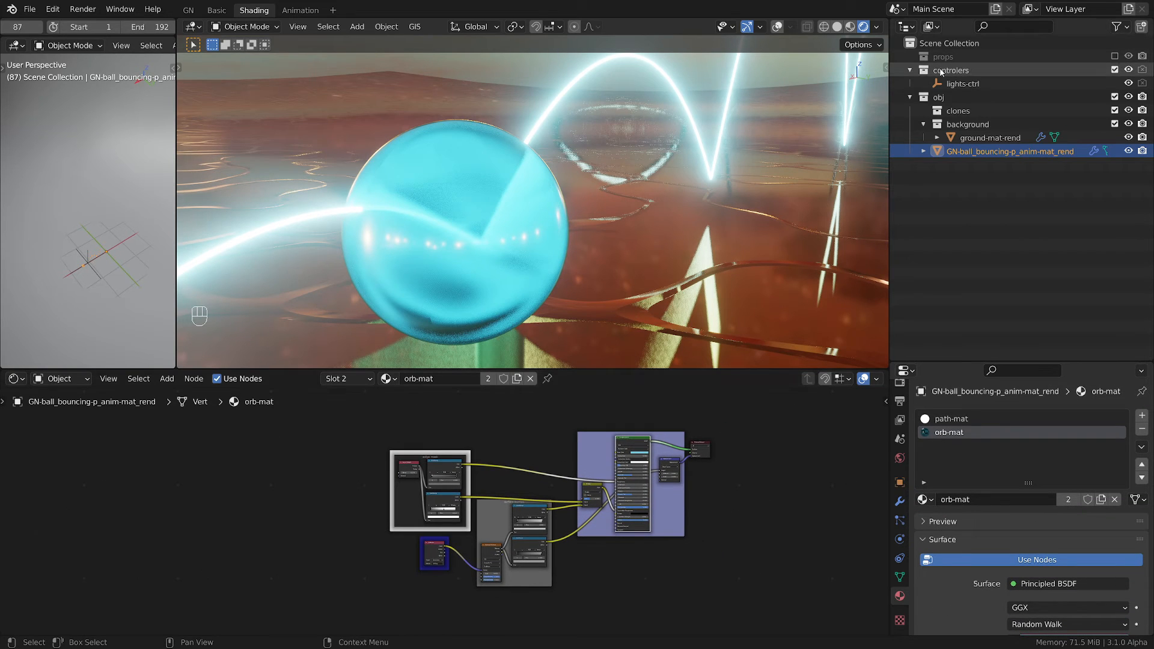
# - Open the Animation workspace, enable the props collection and select CAM-WIDE_back_side
pyautogui.moveTo(709, 90); pyautogui.dragTo(328, 63, button='middle')
pyautogui.click(301, 10)
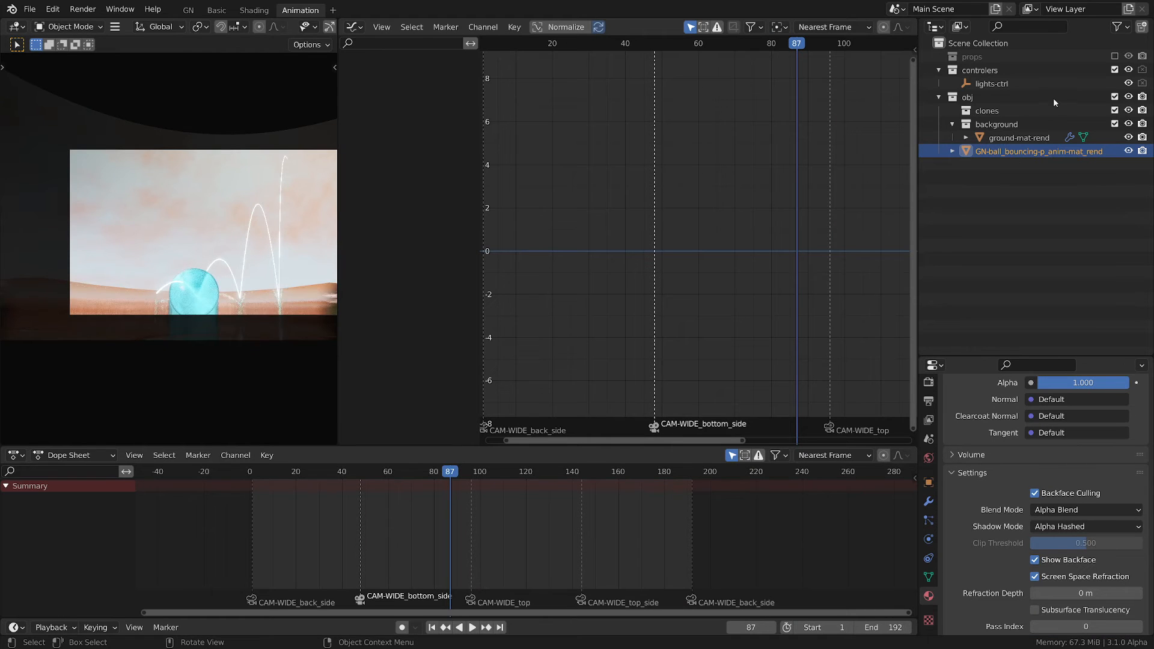
pyautogui.click(1115, 57)
pyautogui.click(1002, 71)
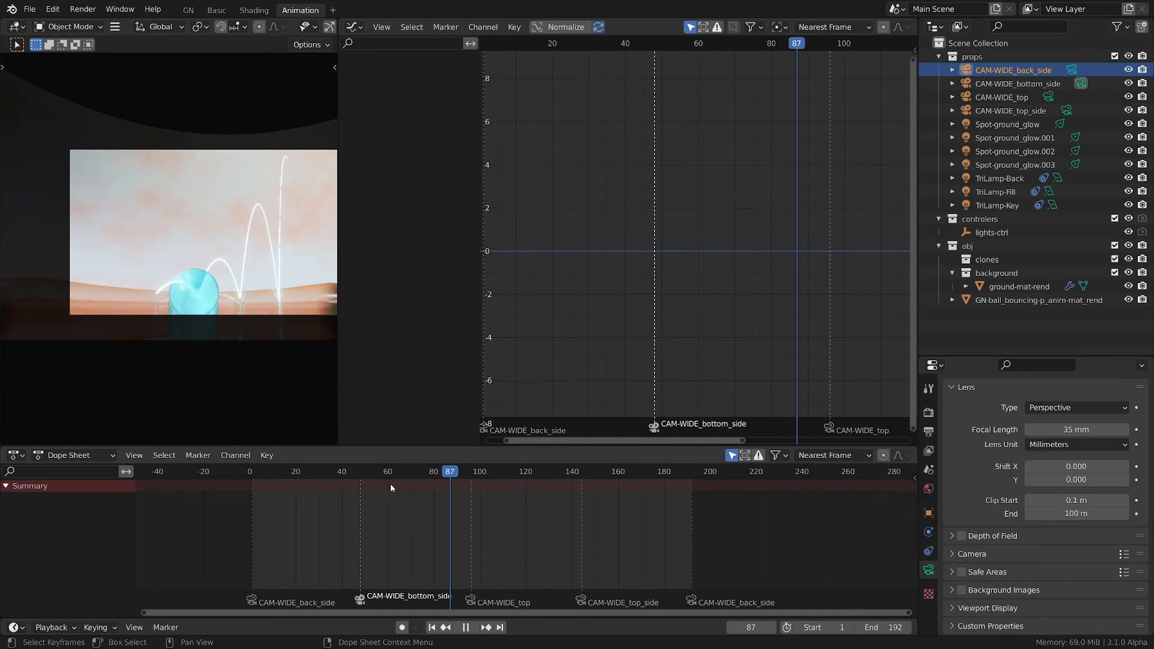
# - At frame 0, look through CAM-WIDE_bottom_side, CAM-WIDE_top and CAM-WIDE_top_side in turn, and return to CAM-WIDE_back_side
pyautogui.moveTo(390, 485); pyautogui.dragTo(250, 502)
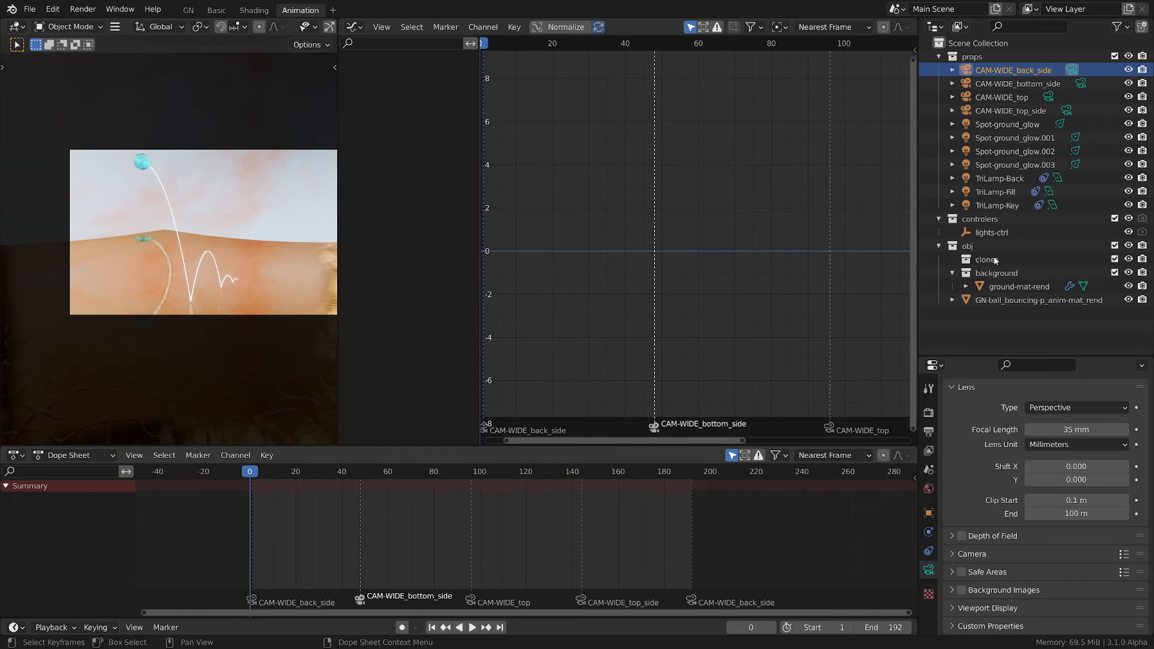
pyautogui.click(1079, 84)
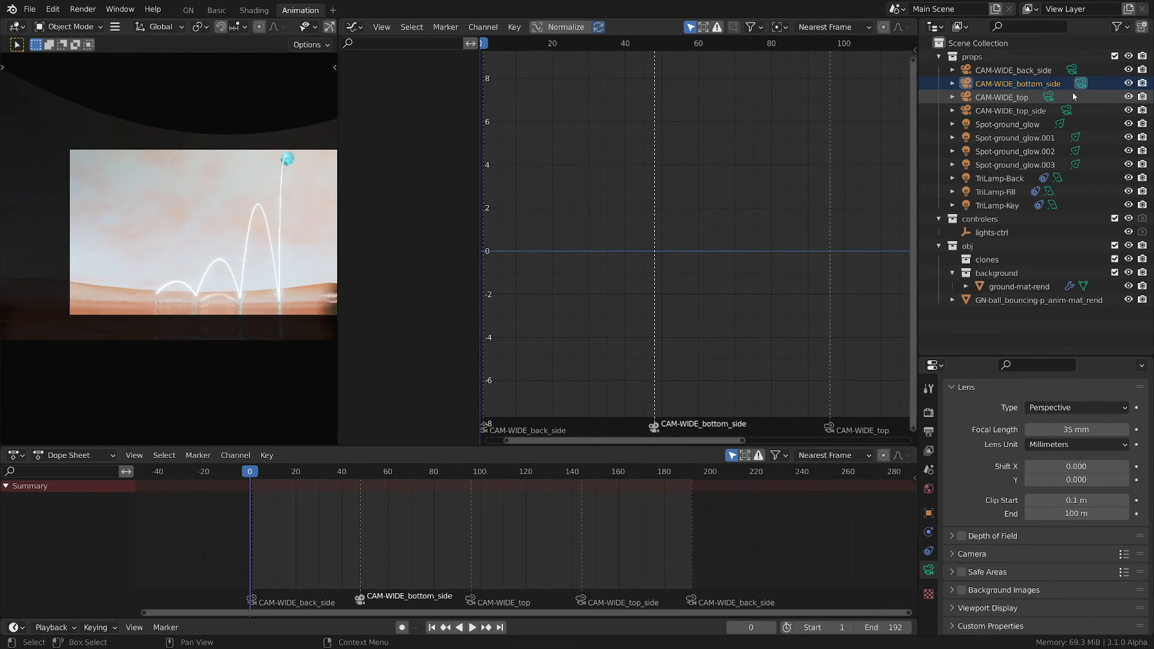
pyautogui.click(1047, 96)
pyautogui.click(1065, 110)
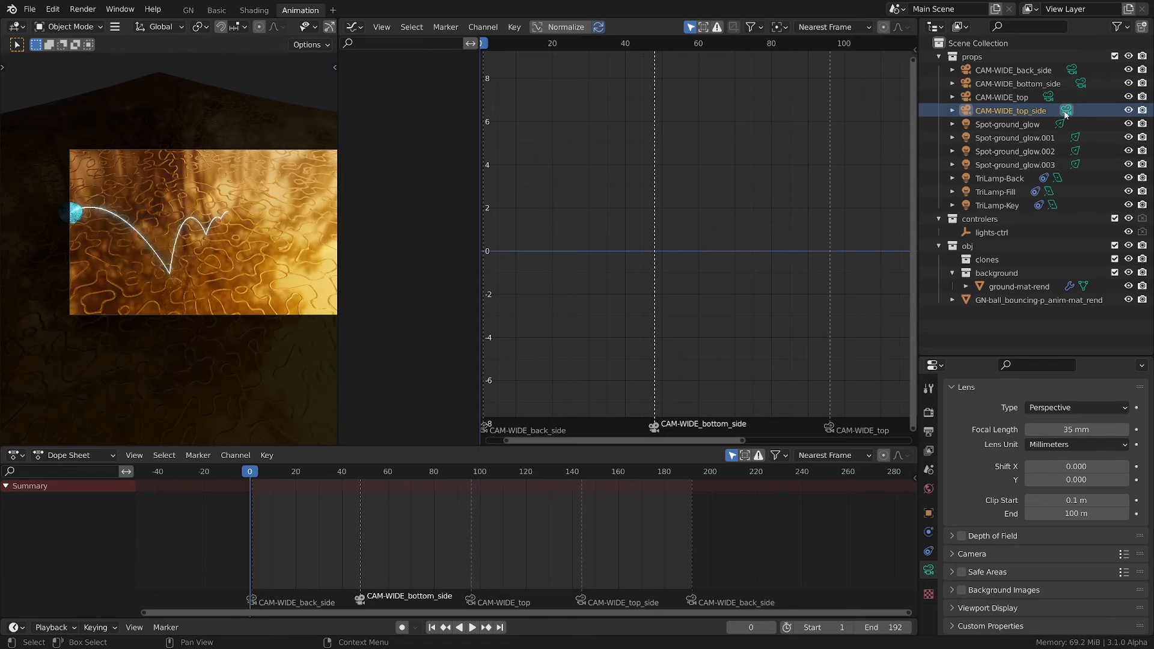
pyautogui.click(1080, 84)
pyautogui.click(1071, 70)
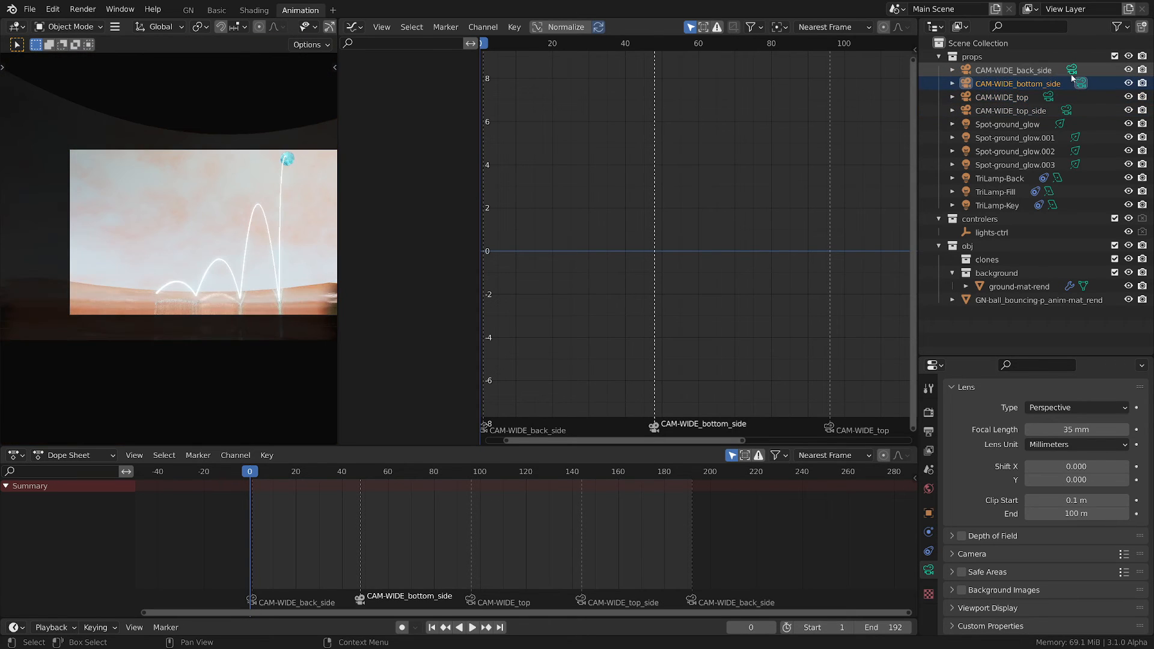
# - Play the animation through CAM-WIDE_back_side and stop at frame 25
pyautogui.press('space')
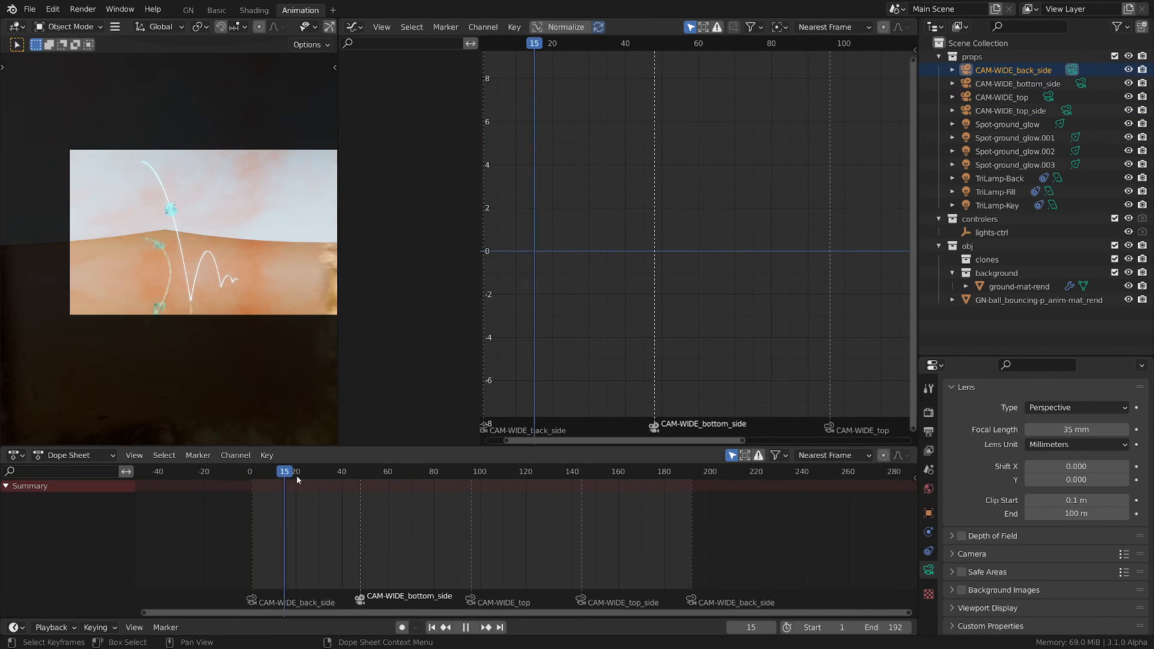
pyautogui.moveTo(379, 474); pyautogui.dragTo(307, 491)
pyautogui.press('space')
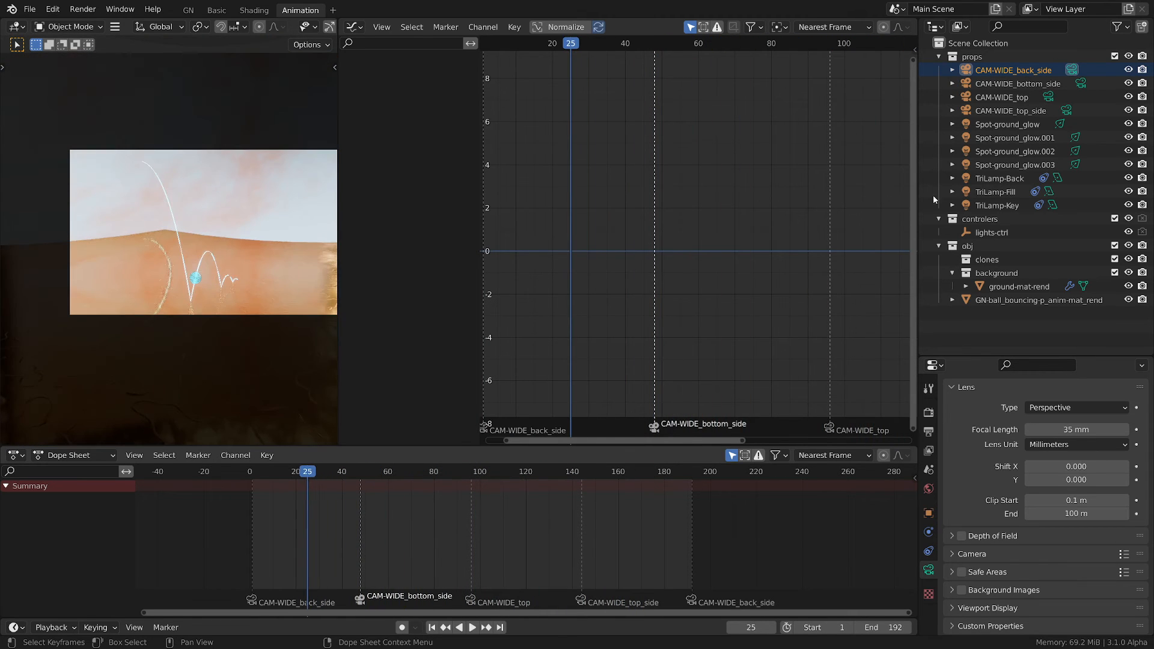
# - Select the Spot-ground_glow light, go to frame 120 and examine the ball's trail and the ground up close
pyautogui.click(1007, 125)
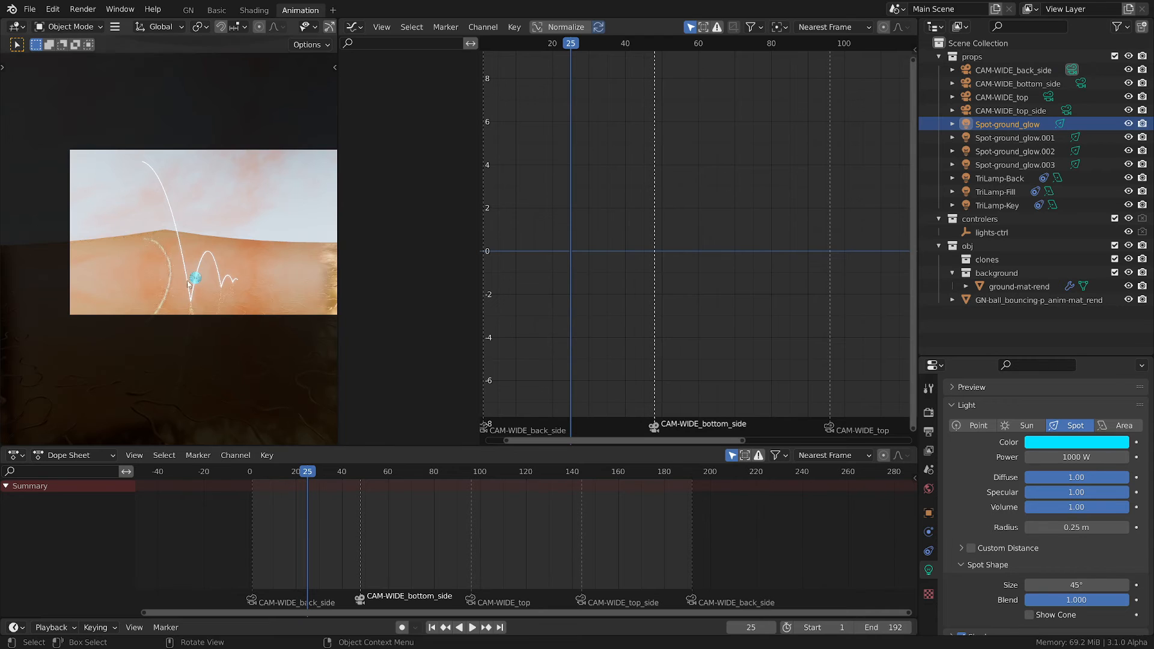
pyautogui.scroll(3, 236, 294)
pyautogui.moveTo(236, 293); pyautogui.dragTo(226, 300, button='middle')
pyautogui.scroll(3, 167, 329)
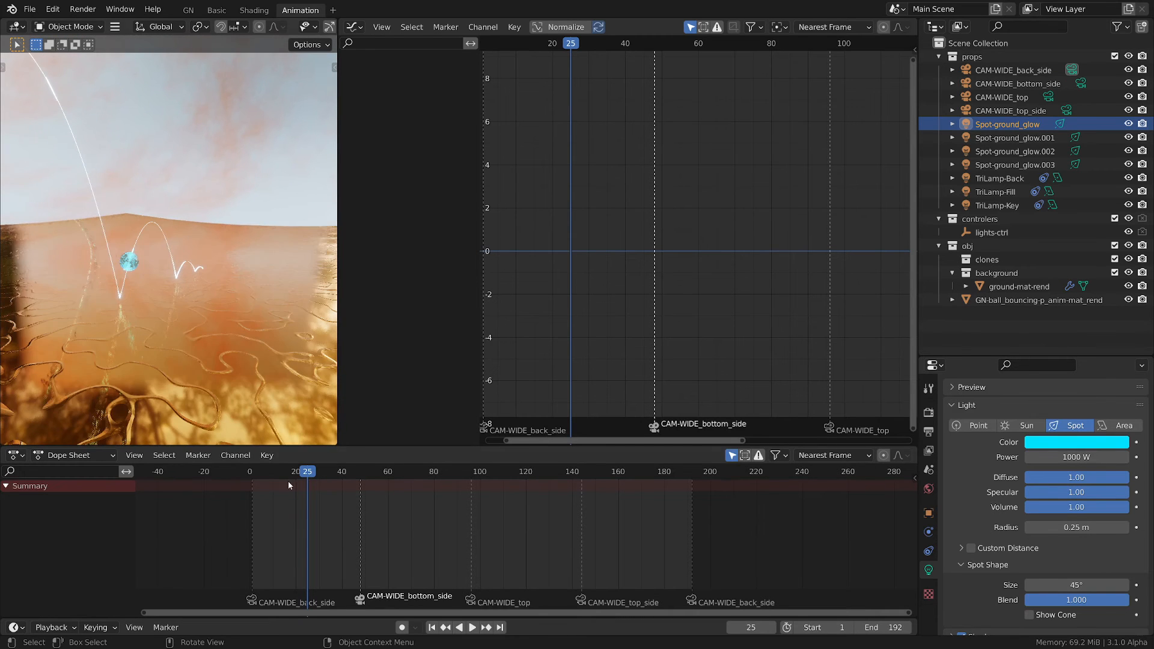
pyautogui.moveTo(305, 472); pyautogui.dragTo(527, 482)
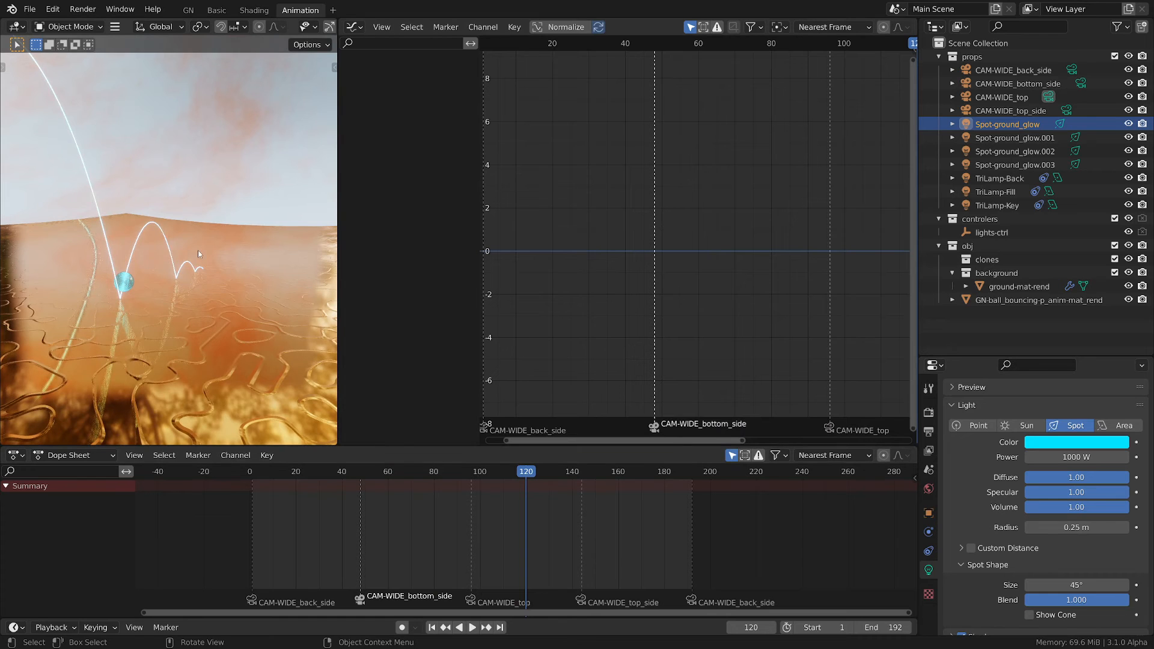
pyautogui.moveTo(197, 250); pyautogui.dragTo(165, 305, button='middle')
pyautogui.scroll(5, 166, 303)
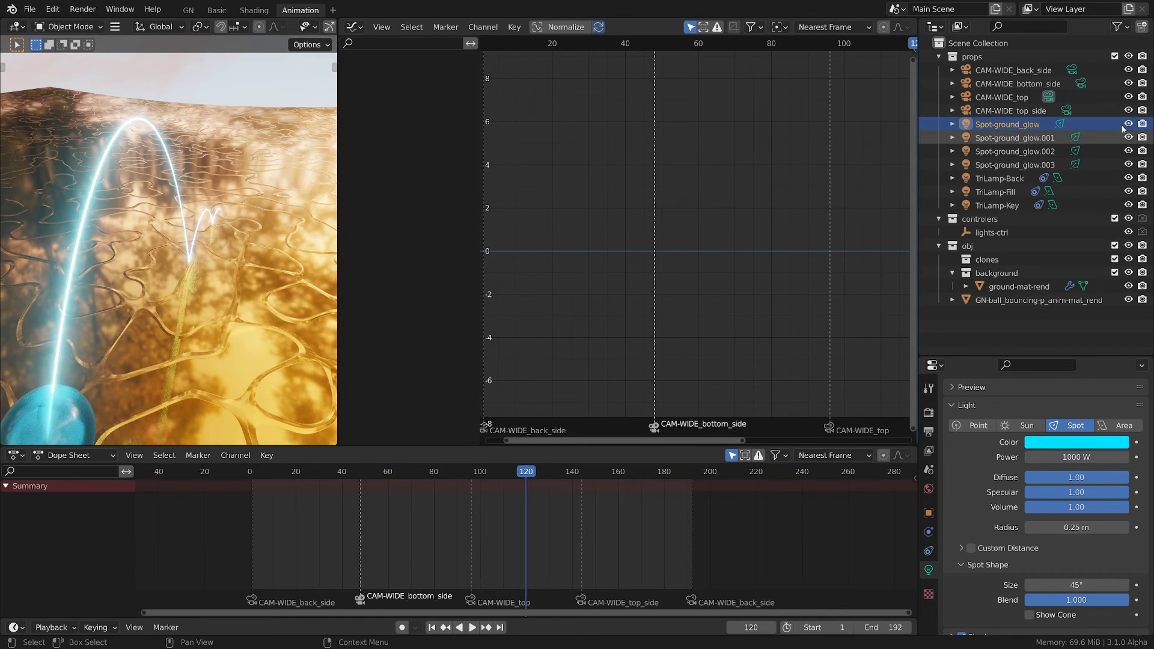
# - Select Spot-ground_glow.001 and switch the viewport to rendered shading to show the glow spots where the ball lands
pyautogui.click(1016, 138)
pyautogui.moveTo(226, 300)
pyautogui.mouseDown(button='middle')
pyautogui.moveTo(248, 258)
pyautogui.moveTo(243, 226)
pyautogui.moveTo(224, 308)
pyautogui.mouseUp(button='middle')
pyautogui.scroll(3, 247, 253)
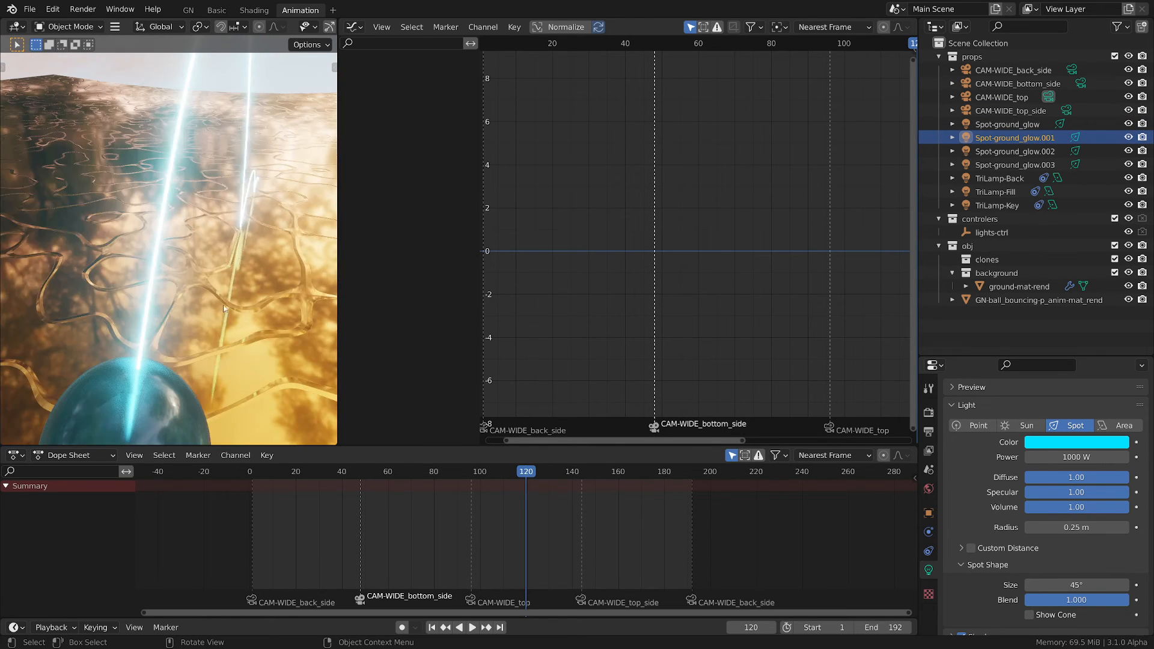
pyautogui.press('z')
pyautogui.click(238, 234)
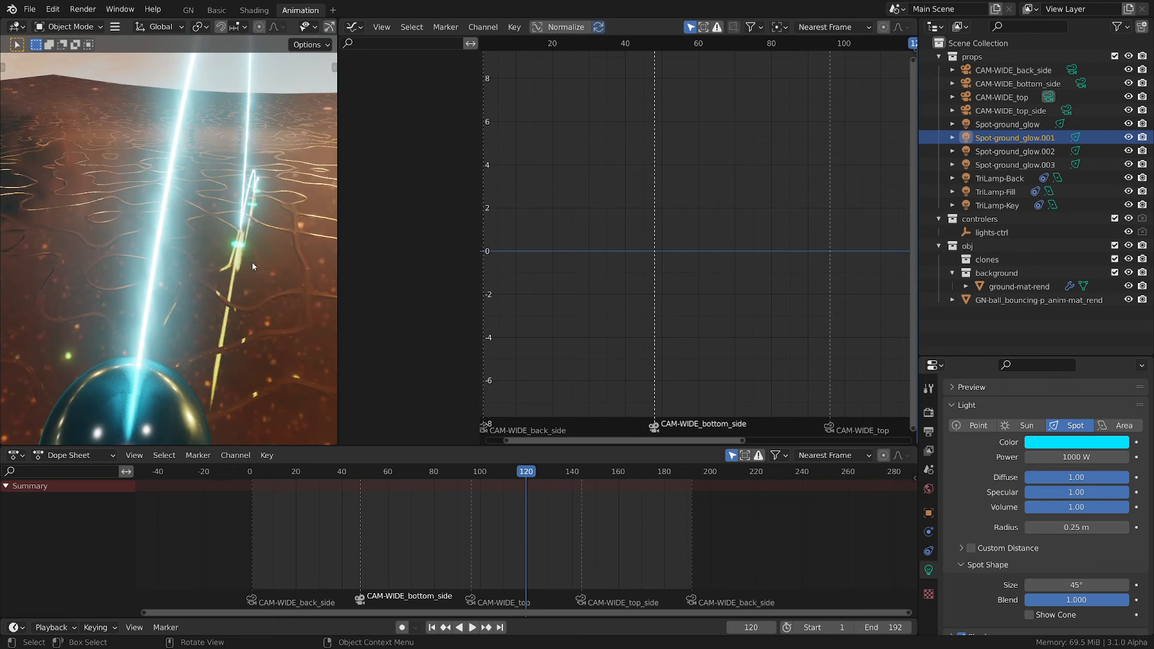
pyautogui.moveTo(252, 263); pyautogui.dragTo(220, 301, button='middle')
pyautogui.scroll(-7, 217, 286)
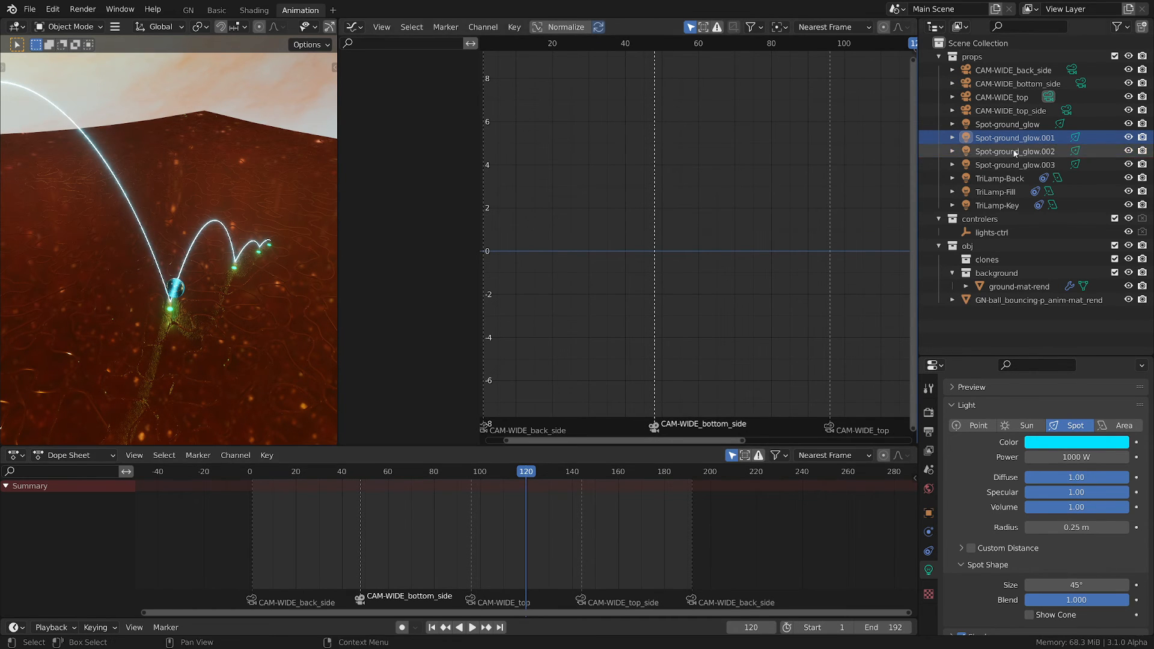
# - Review Spot-ground_glow.001's light settings, including its color, power, spot shape and expanded shadow options
pyautogui.click(1056, 443)
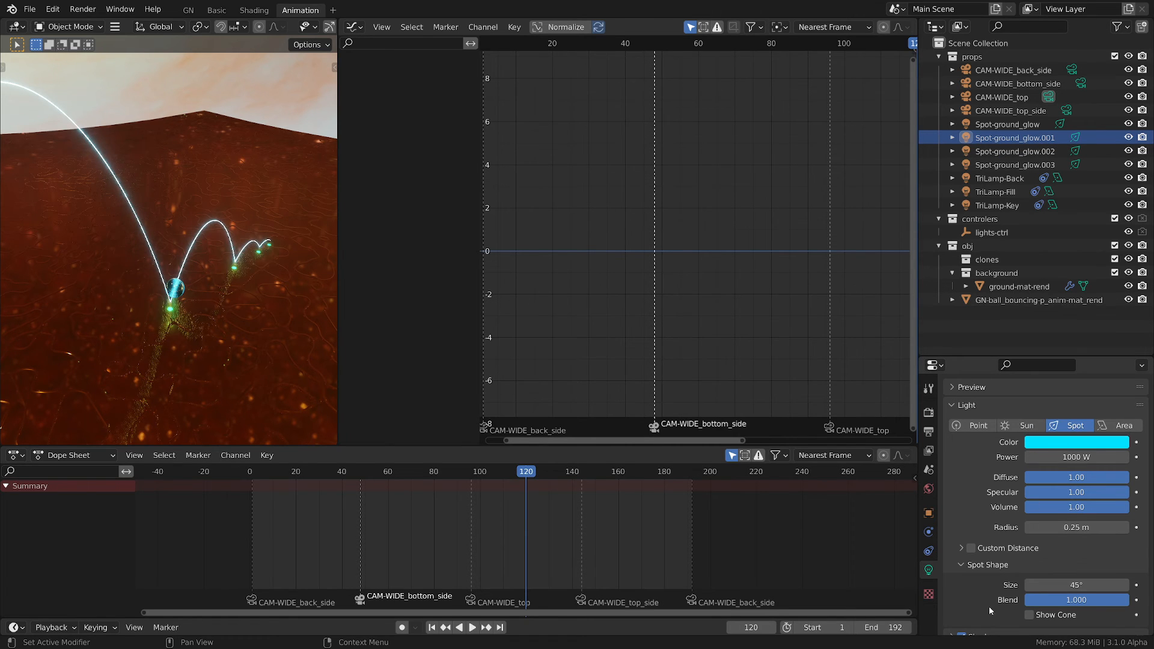
pyautogui.scroll(-2, 990, 607)
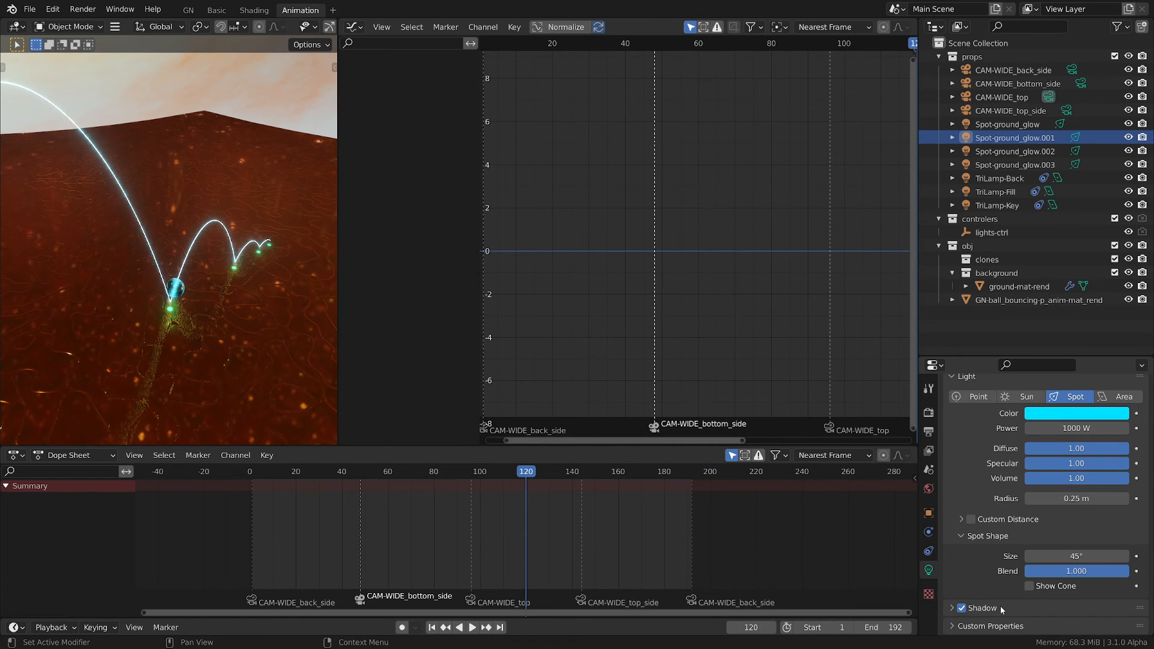
pyautogui.click(954, 608)
pyautogui.scroll(-5, 959, 606)
pyautogui.scroll(3, 959, 606)
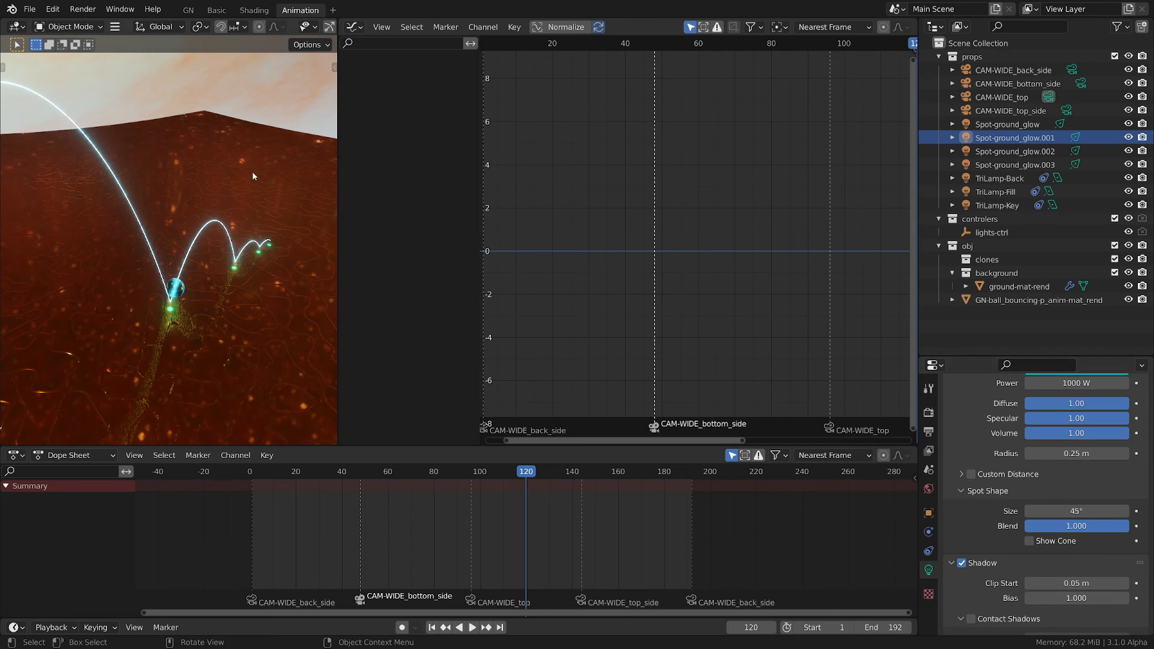
# - Compare the area light settings of TriLamp-Back, TriLamp-Key and TriLamp-Fill, and return to TriLamp-Back
pyautogui.click(1010, 190)
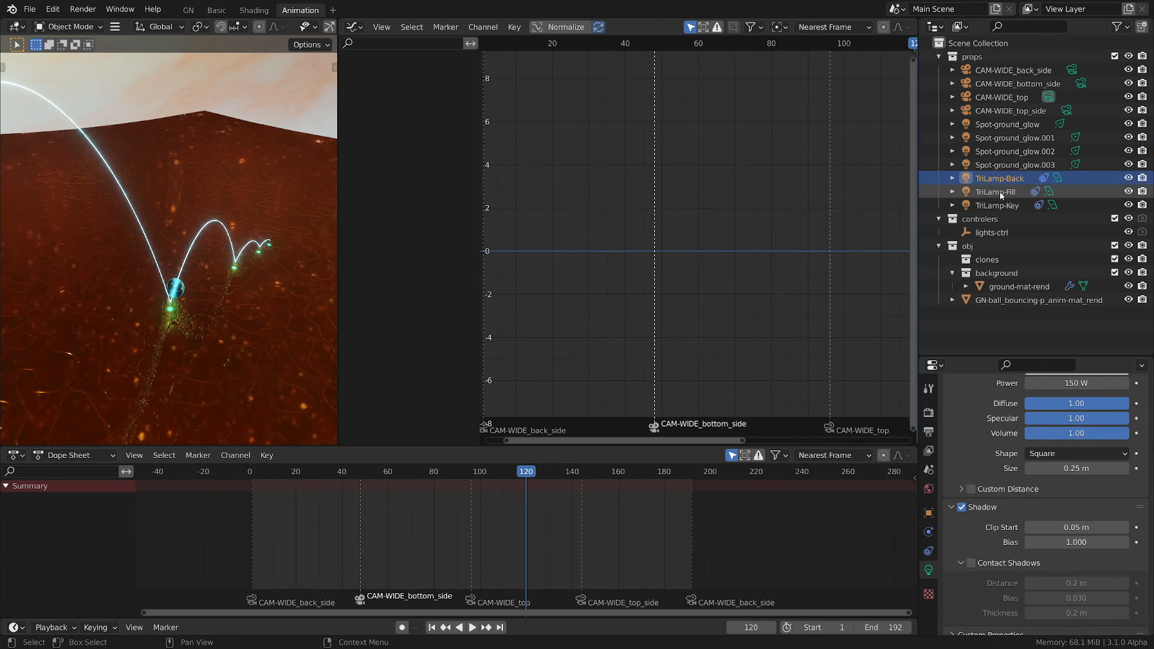
pyautogui.click(1056, 179)
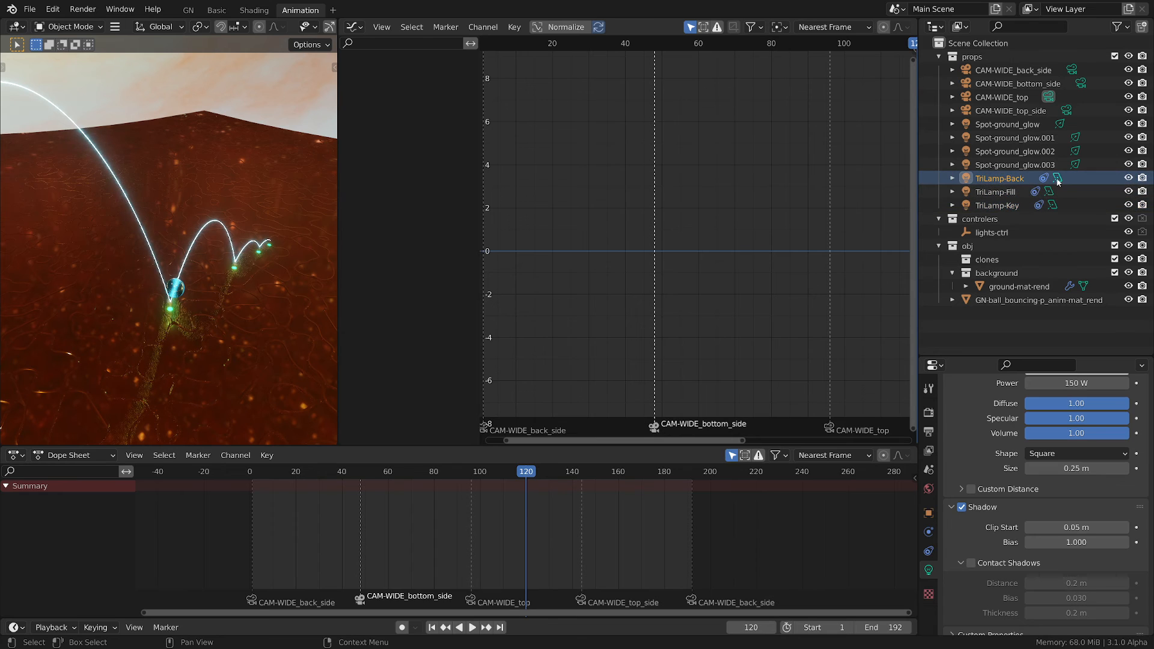
pyautogui.scroll(4, 995, 403)
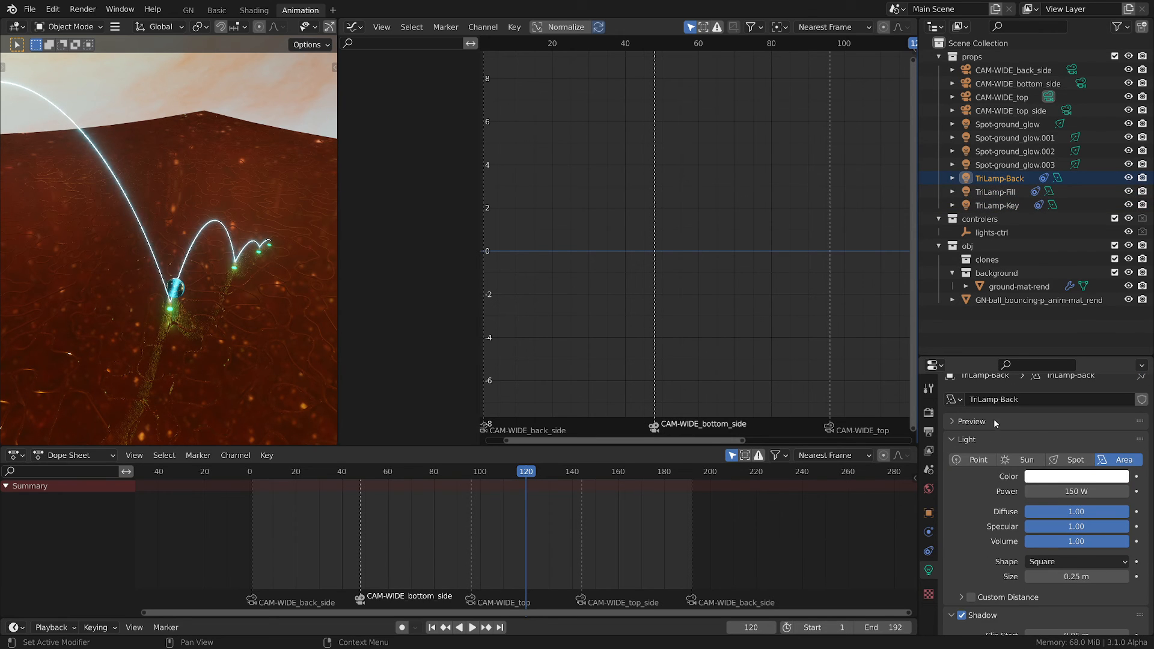
pyautogui.click(1055, 204)
pyautogui.scroll(-4, 970, 543)
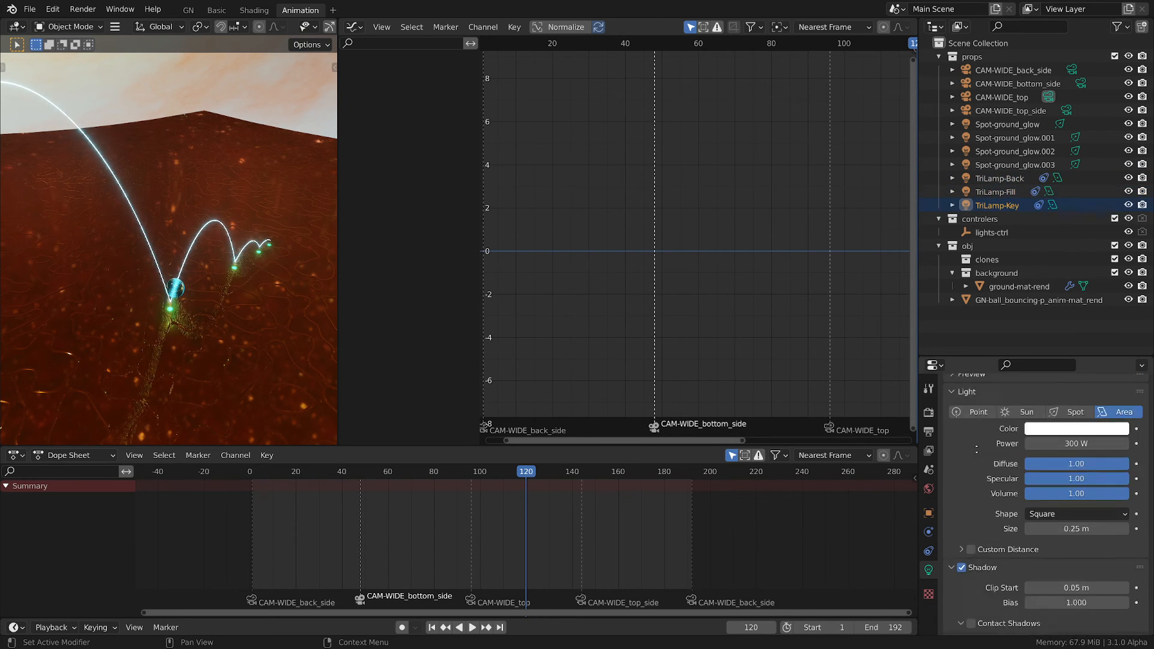
pyautogui.scroll(4, 970, 544)
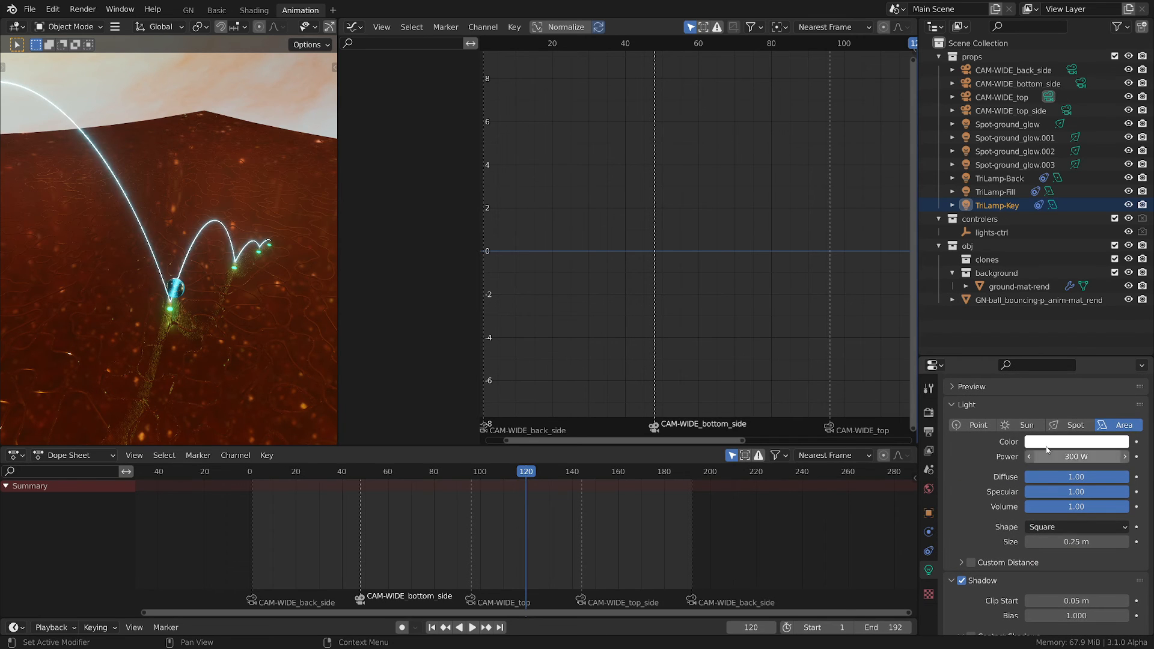
pyautogui.click(1059, 178)
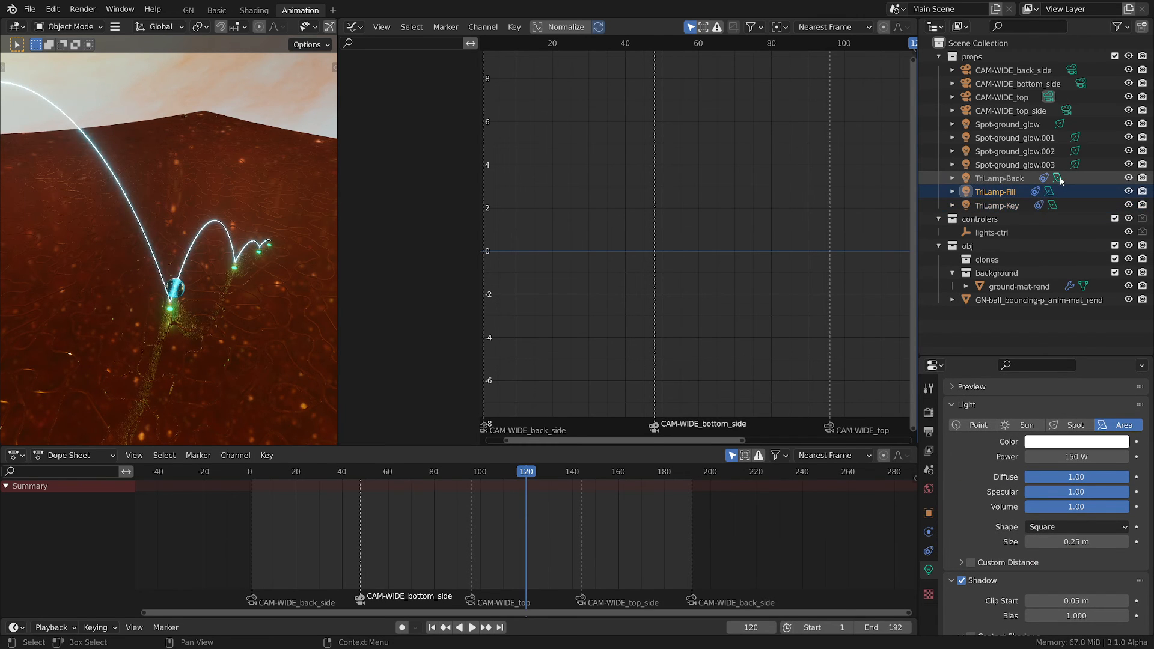
pyautogui.scroll(-6, 210, 208)
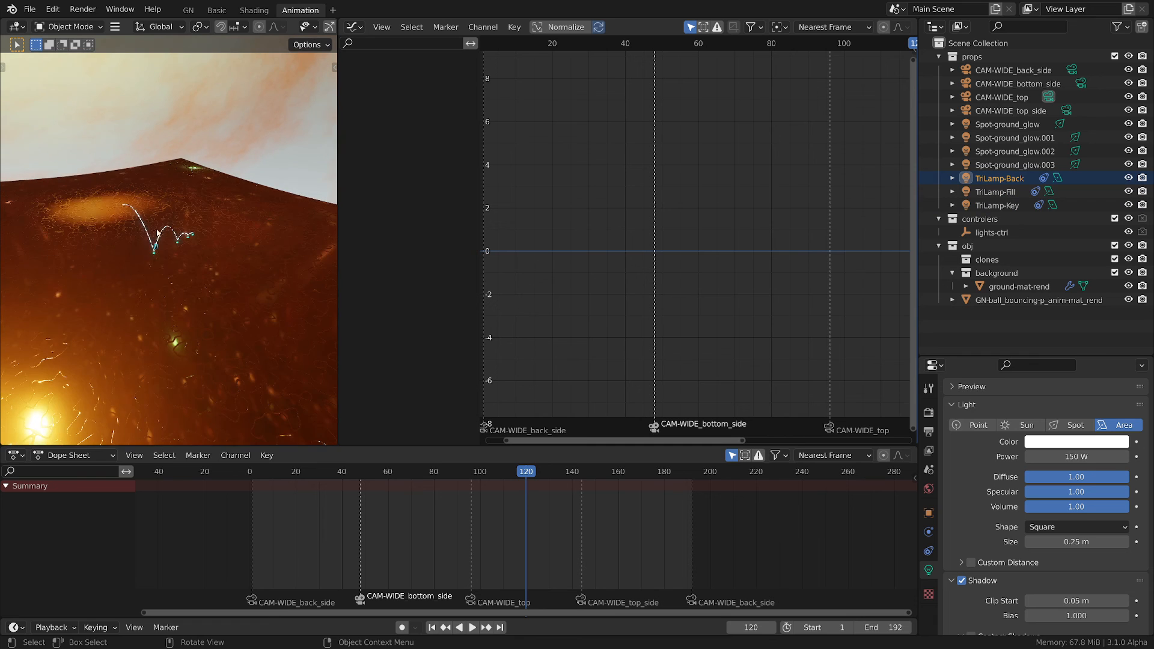
# - Open the Basic workspace, select the three TriLamp lights and show TriLamp-Back's Track To constraint
pyautogui.click(216, 10)
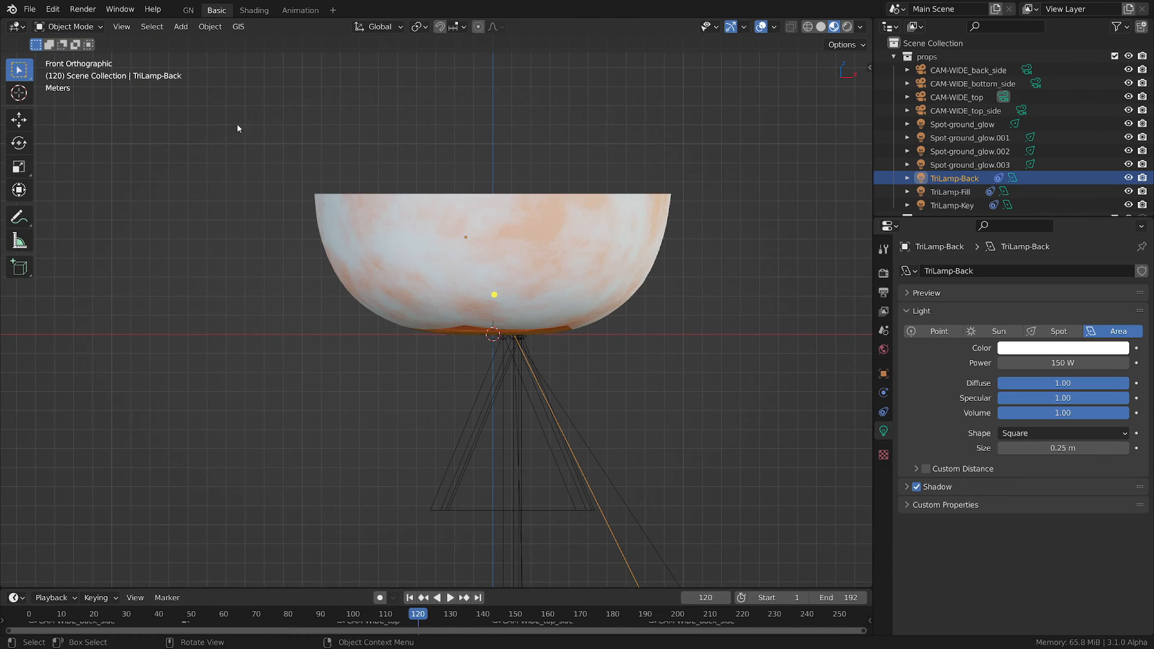
pyautogui.scroll(-4, 467, 287)
pyautogui.moveTo(493, 300); pyautogui.dragTo(534, 356, button='middle')
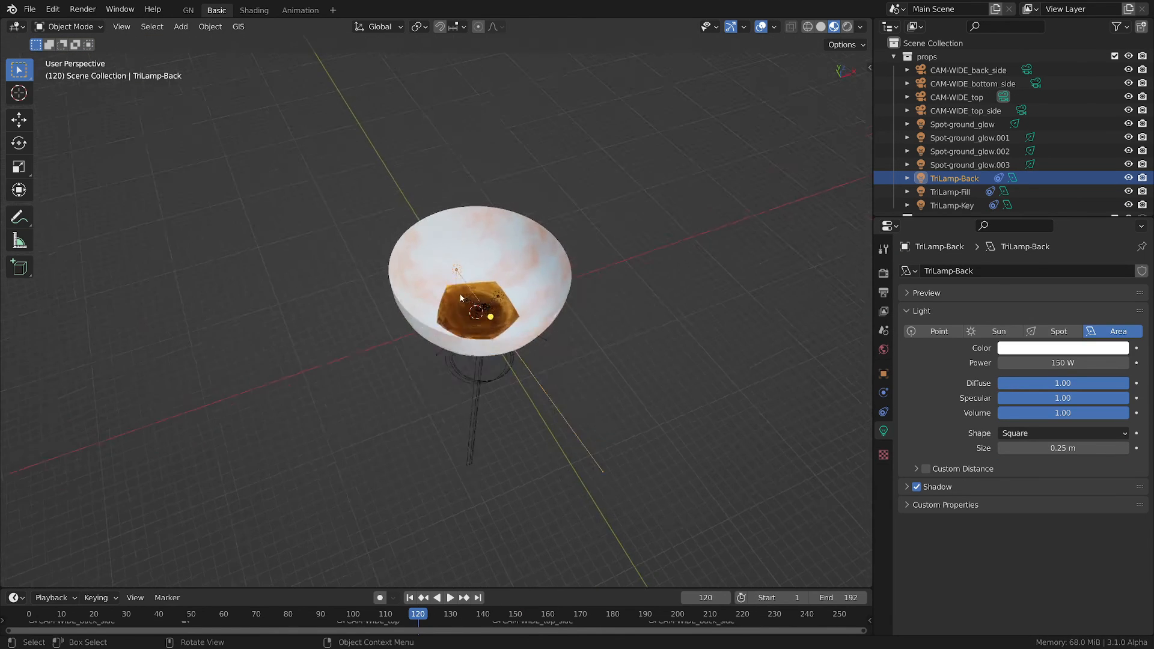
pyautogui.scroll(5, 534, 356)
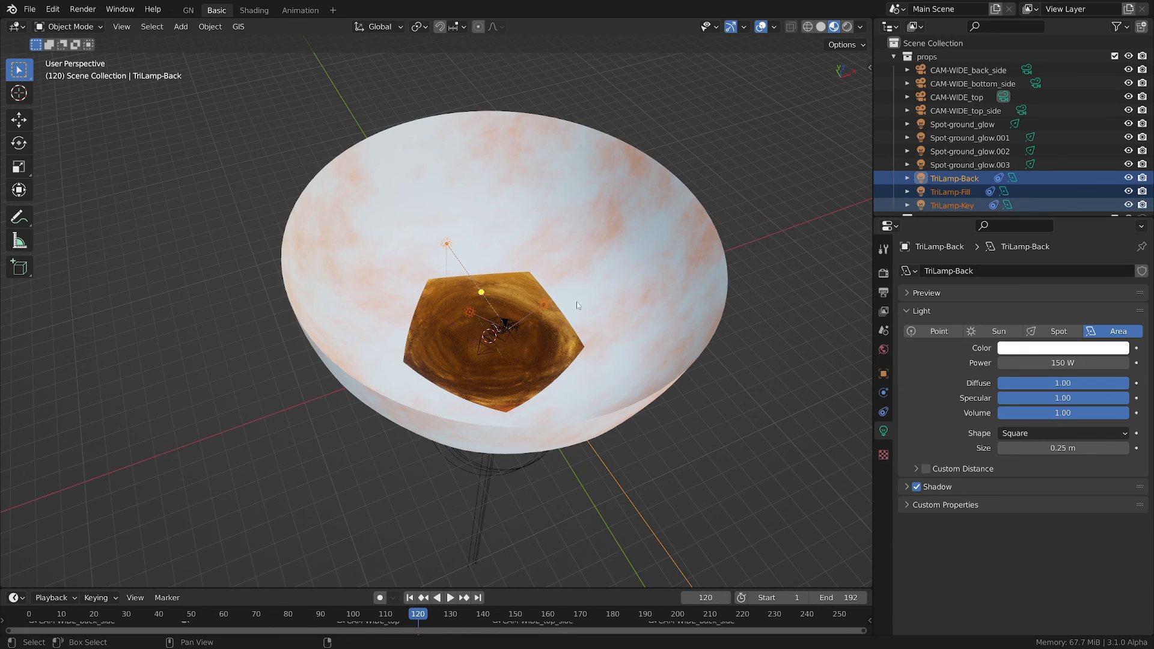
pyautogui.moveTo(575, 302); pyautogui.dragTo(463, 305, button='middle')
pyautogui.scroll(5, 503, 333)
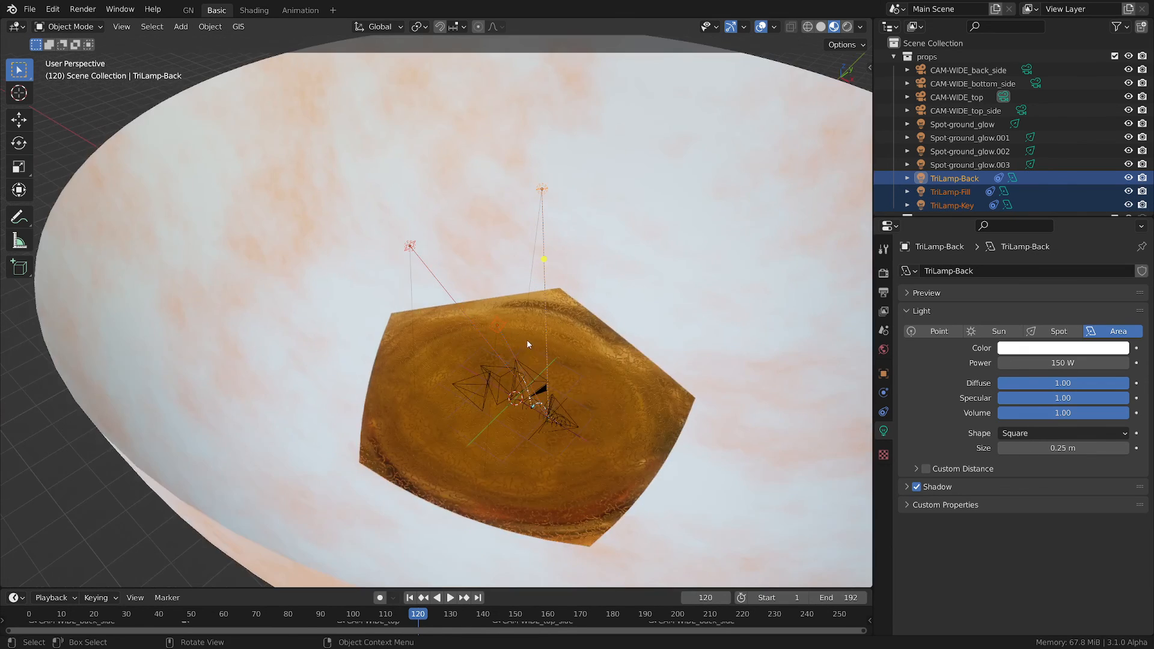
pyautogui.click(881, 414)
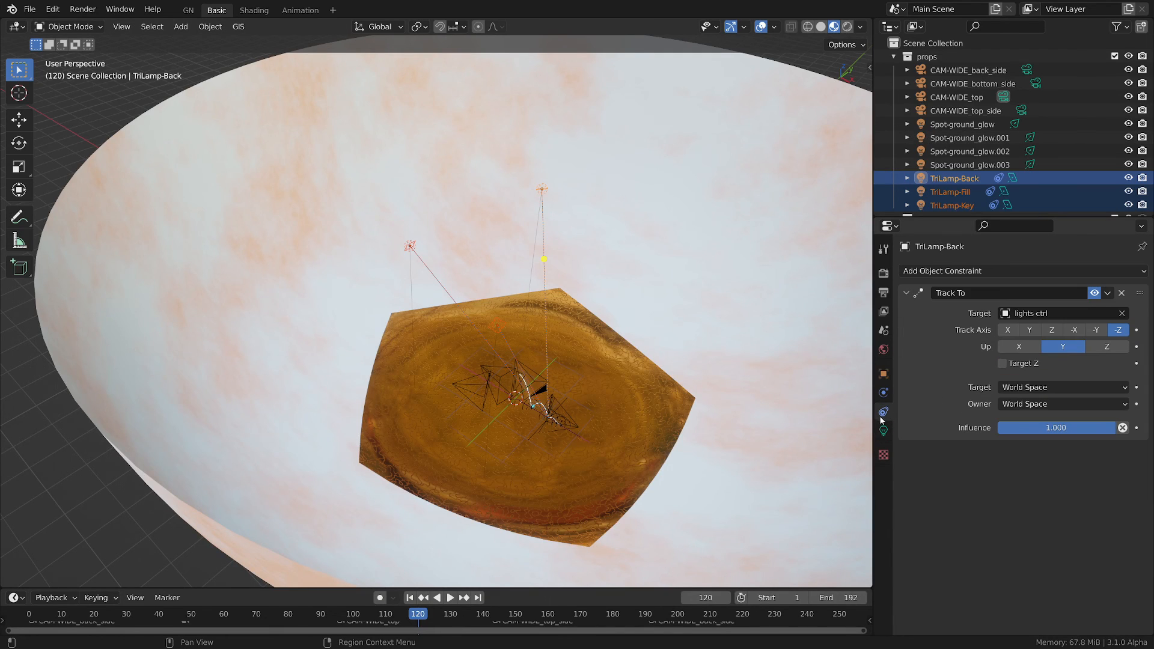
# - Try moving the lights-ctrl empty across the ground to test how the three lamps track it, and cancel the move
pyautogui.scroll(-5, 971, 153)
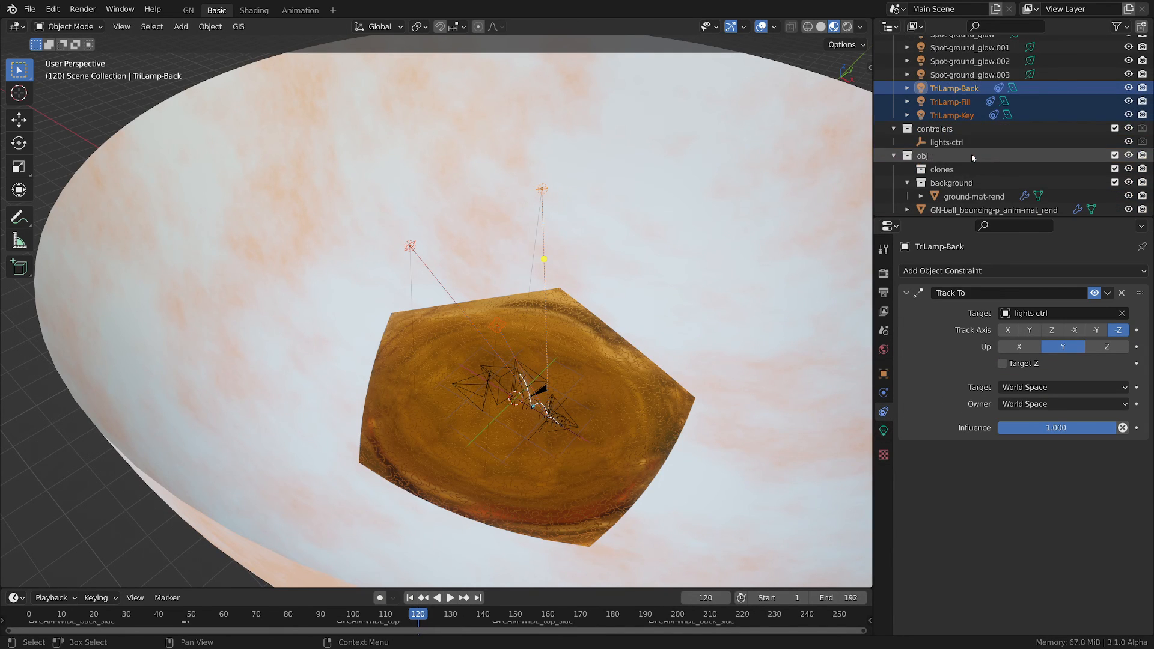
pyautogui.click(947, 143)
pyautogui.moveTo(507, 438); pyautogui.dragTo(550, 407, button='middle')
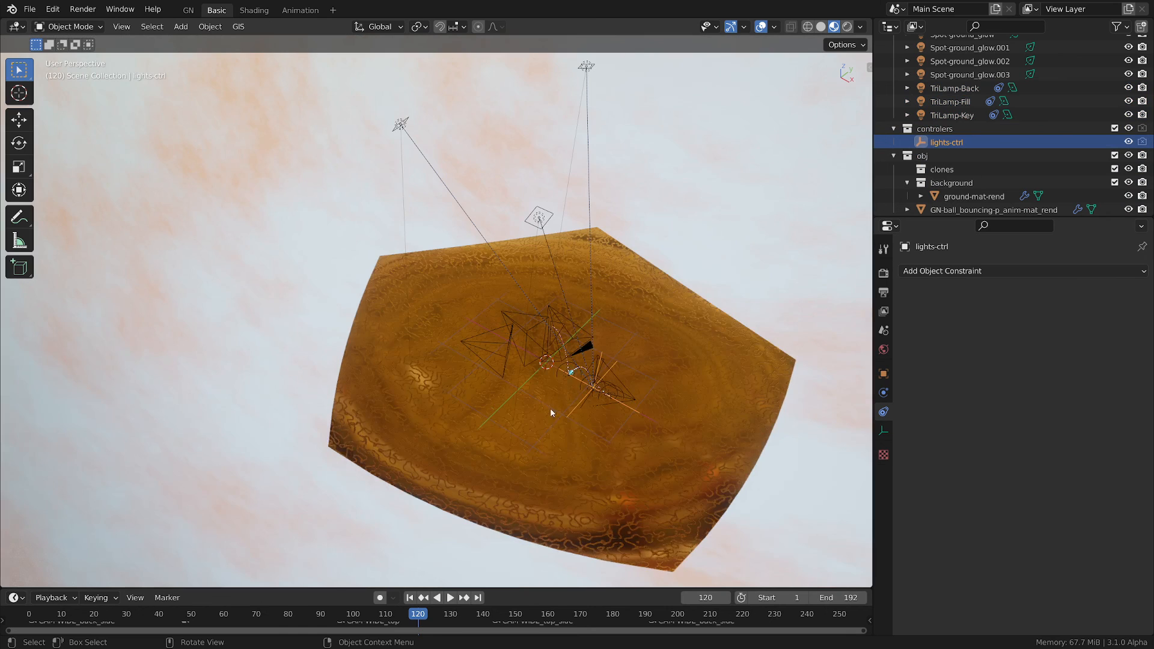
pyautogui.press('g')
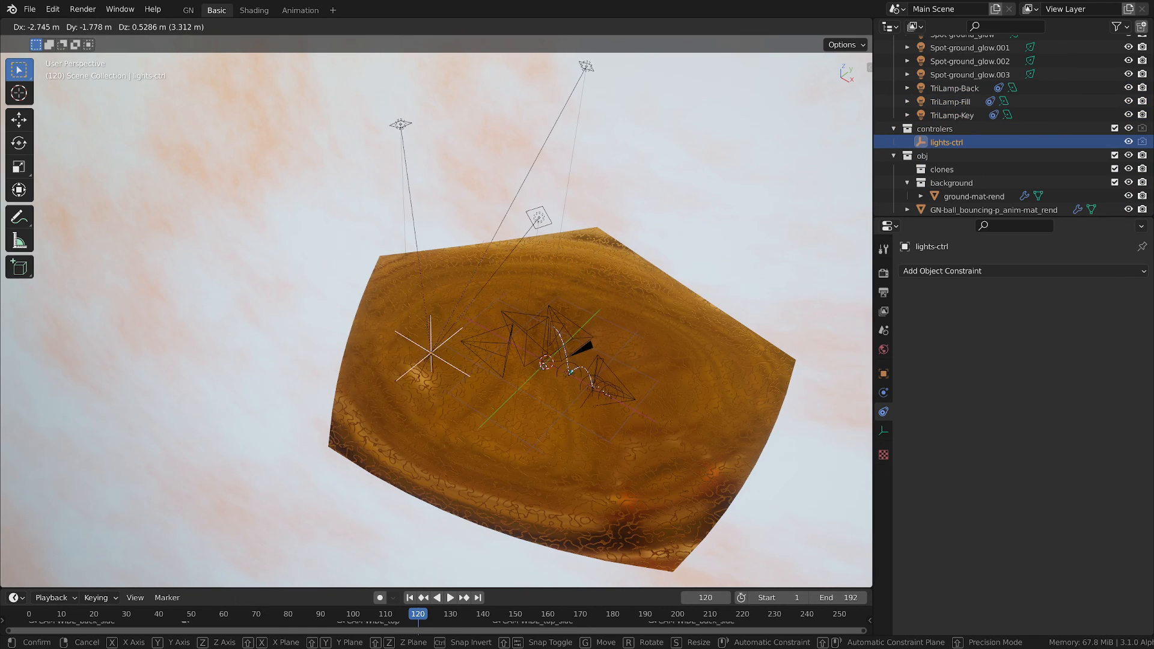
pyautogui.rightClick(530, 367)
pyautogui.scroll(-6, 532, 363)
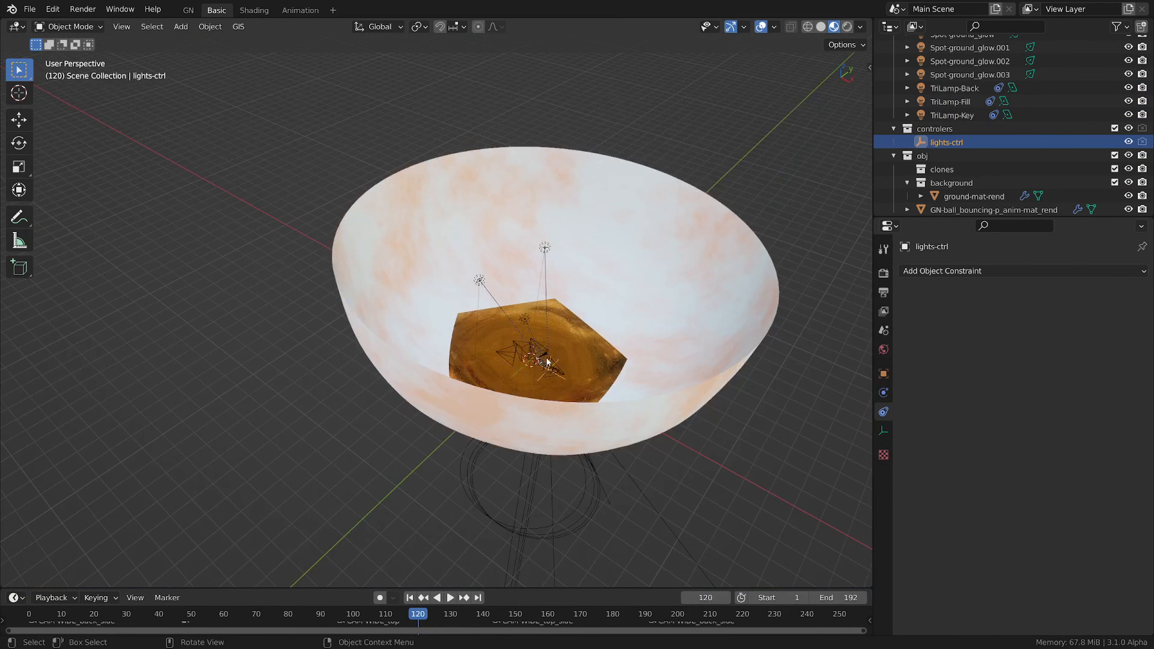
pyautogui.moveTo(565, 360); pyautogui.dragTo(575, 379, button='middle')
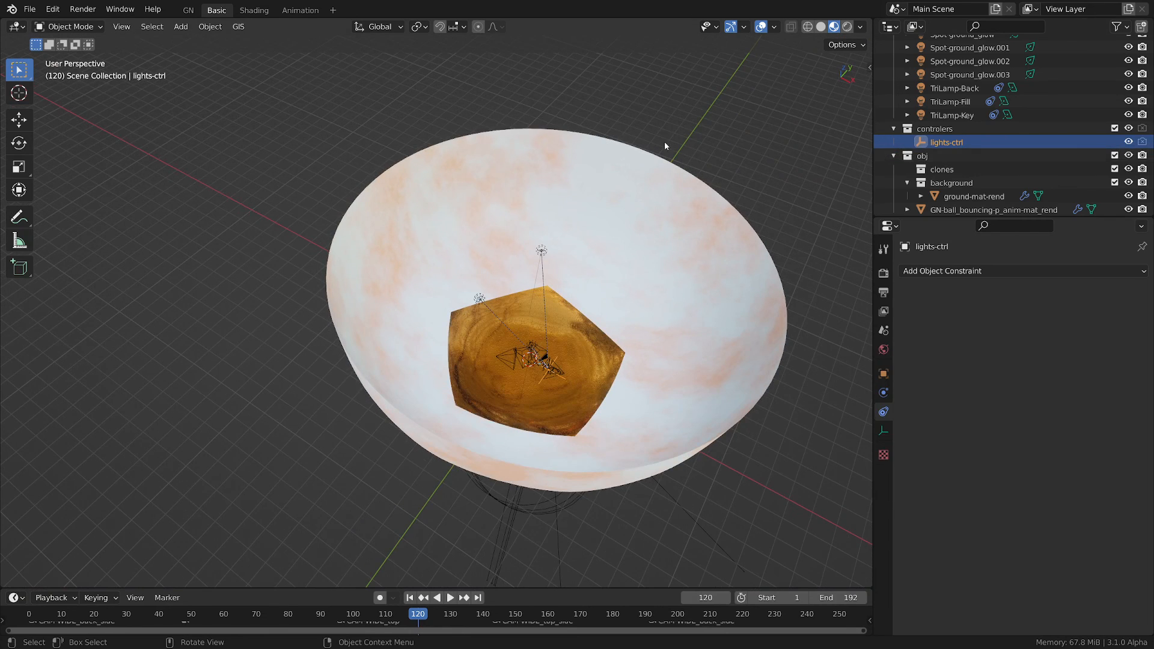
# - Open the Shading workspace and view the ball's bouncing trail with the glow spots on the ground
pyautogui.scroll(5, 991, 112)
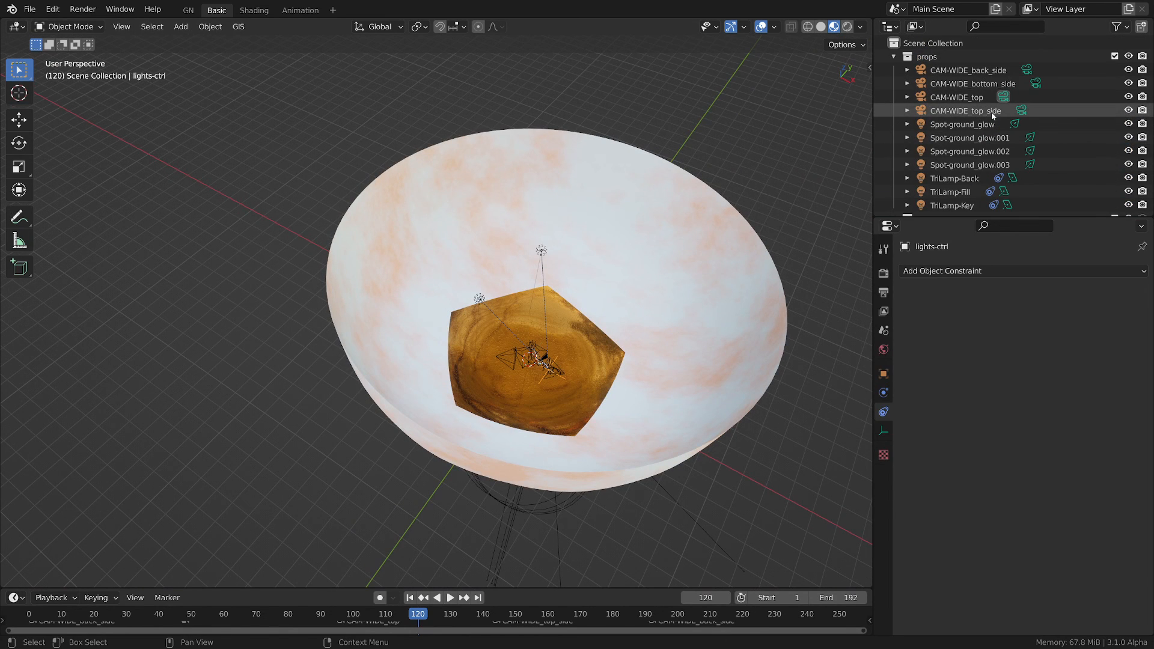
pyautogui.click(254, 10)
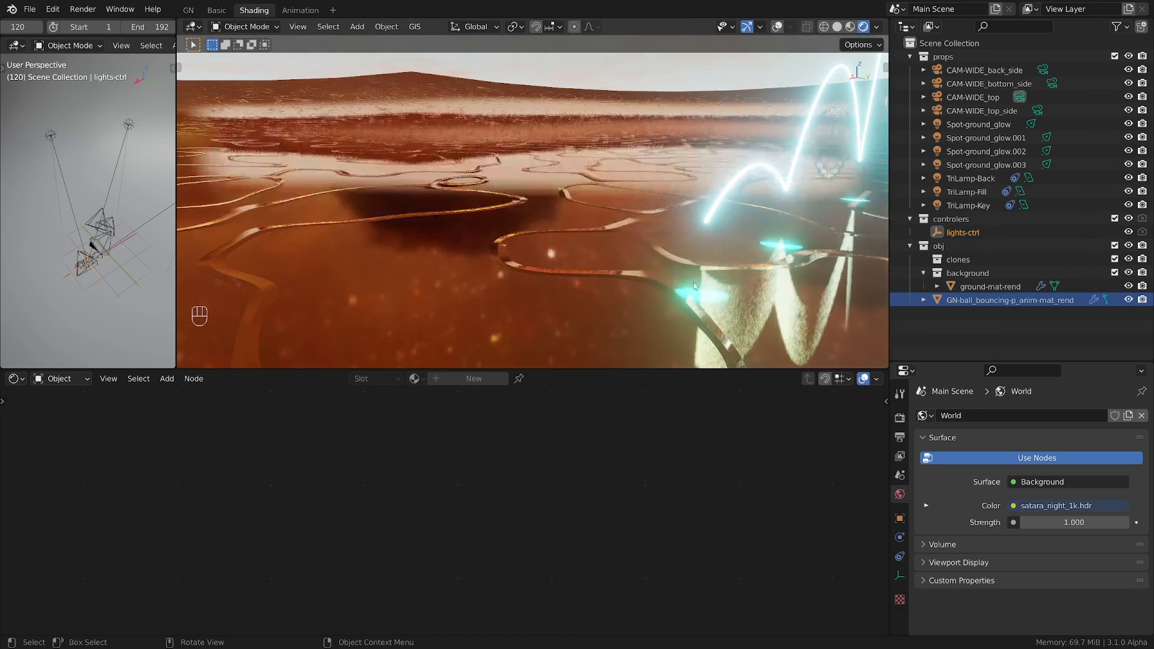
pyautogui.scroll(-4, 677, 221)
pyautogui.moveTo(705, 171); pyautogui.dragTo(674, 208, button='middle')
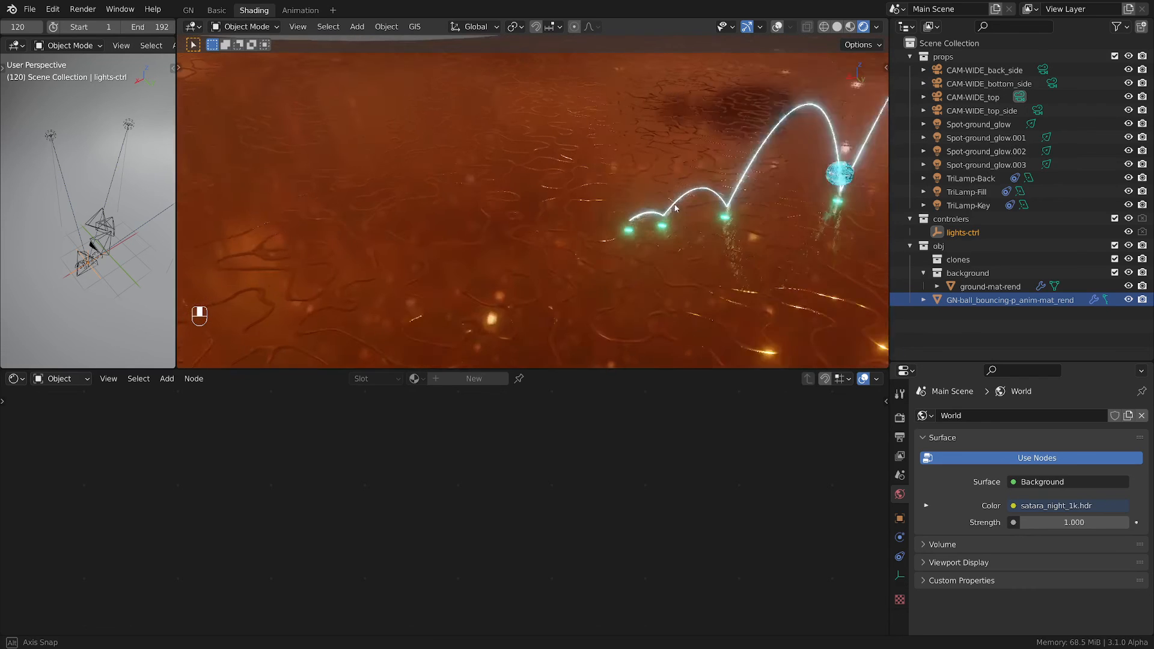